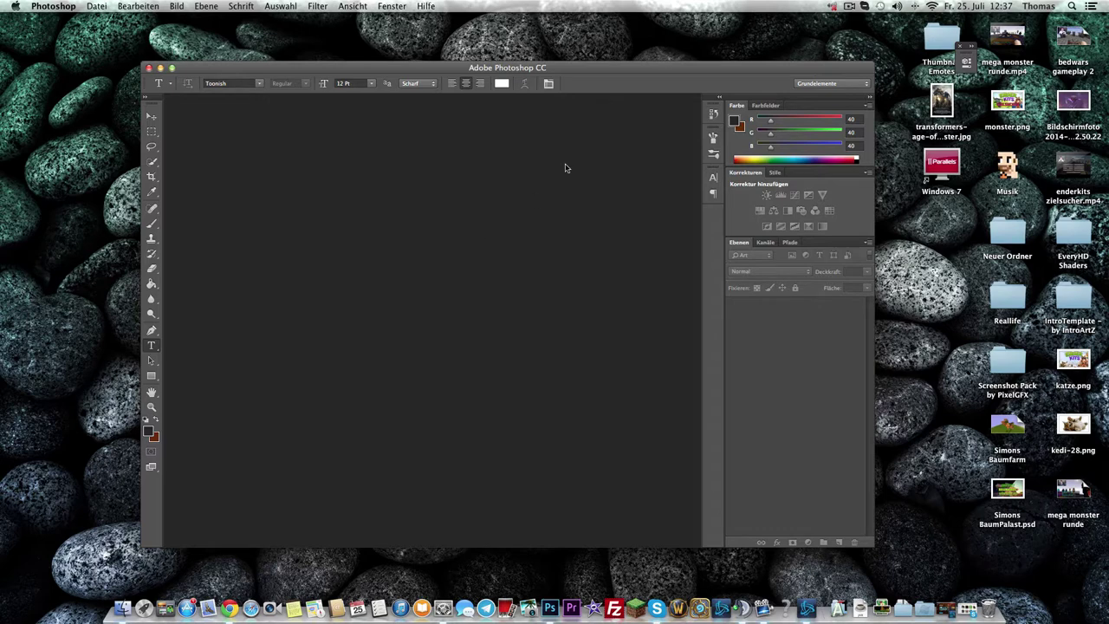
- View the monster.png example thumbnail, then quit the image viewer and return to Photoshop
click(855, 5)
click(606, 321)
double_click(1005, 111)
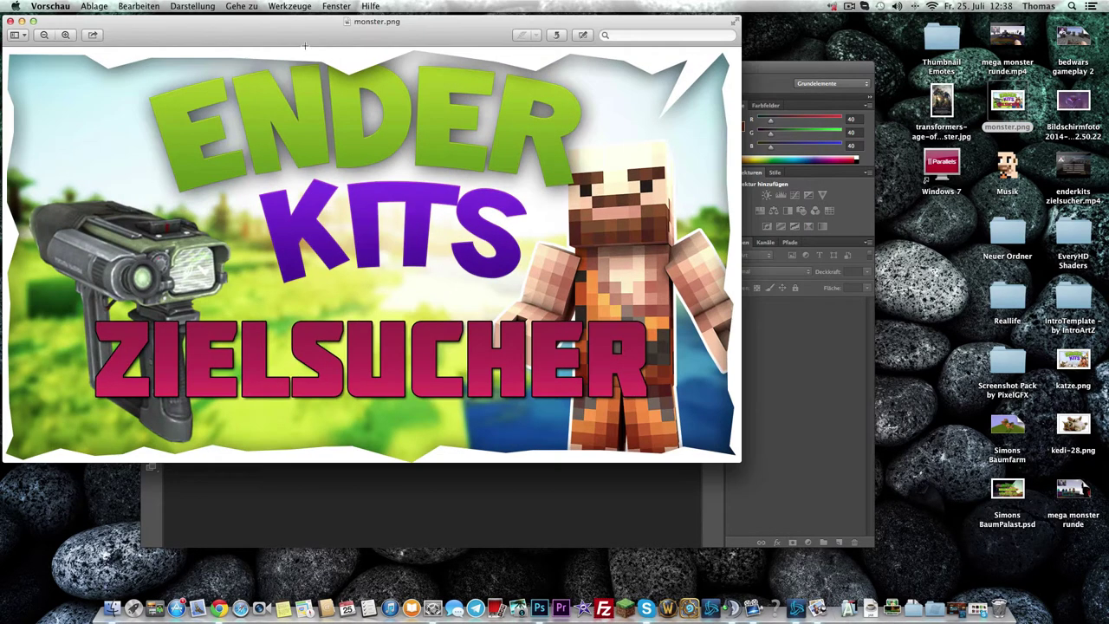
drag(305, 46, 426, 131)
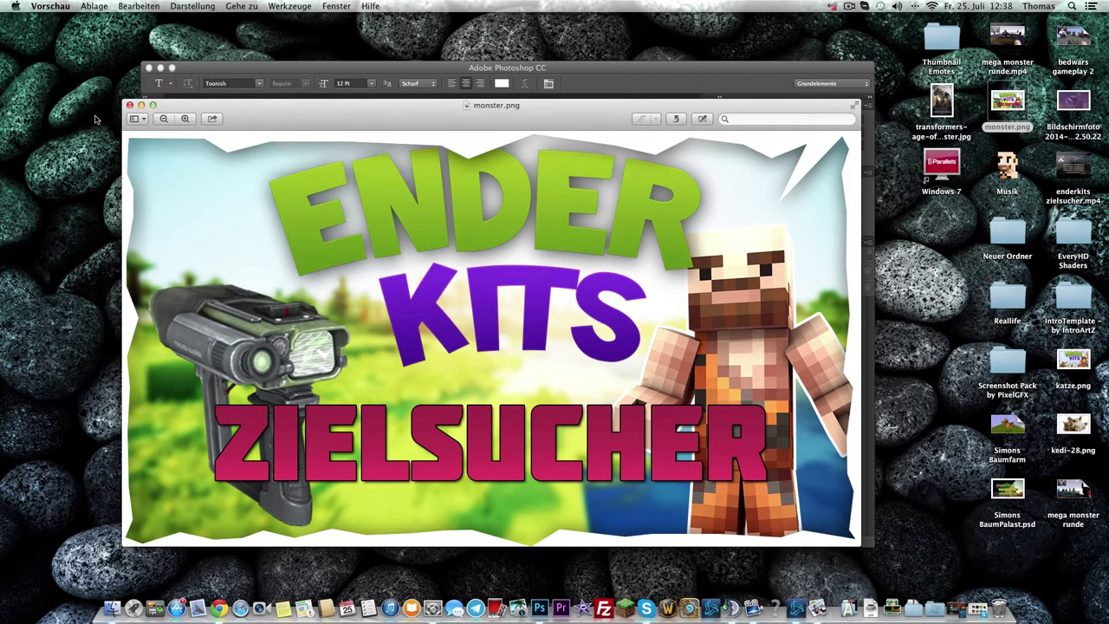
click(130, 105)
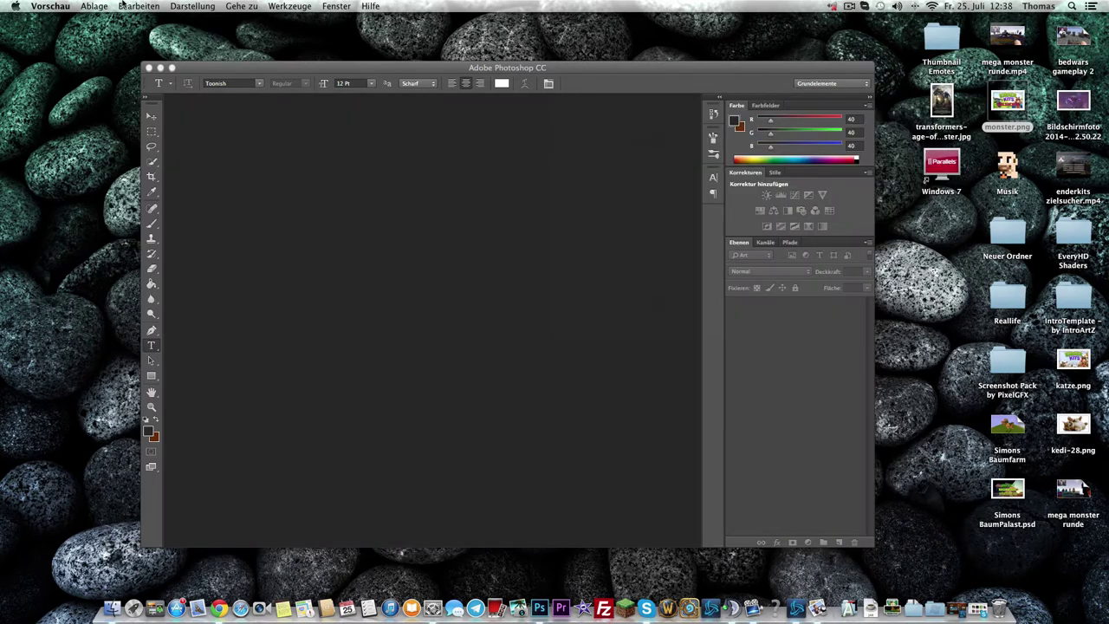
click(101, 6)
click(312, 433)
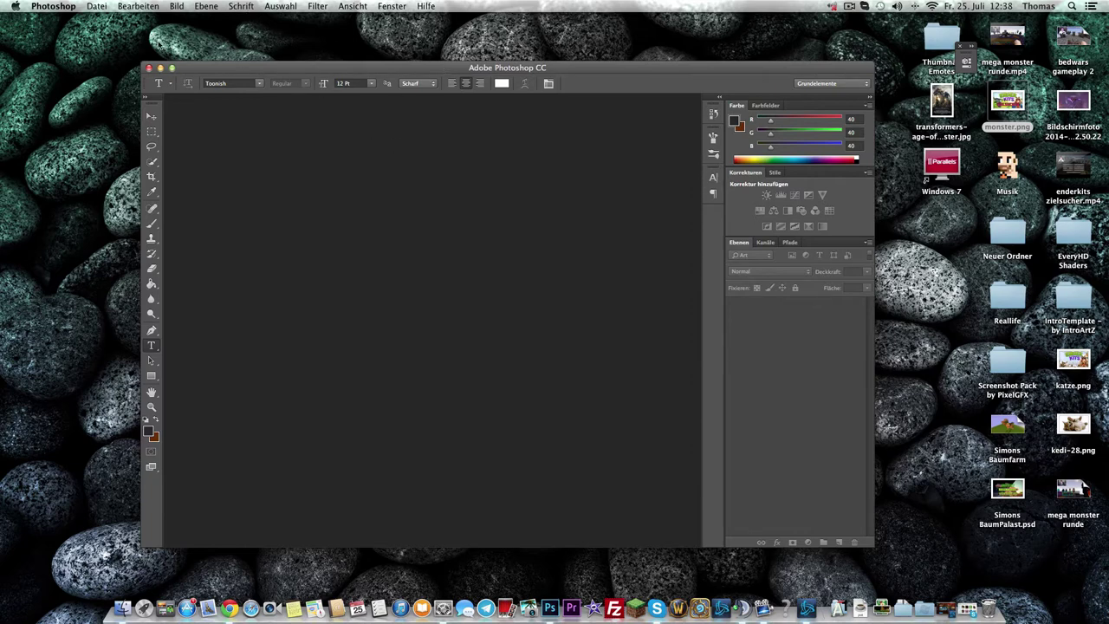
- Create 'YouTube Thumbnail Video' at 1280×720 px, 72 ppi, with a transparent background
click(97, 6)
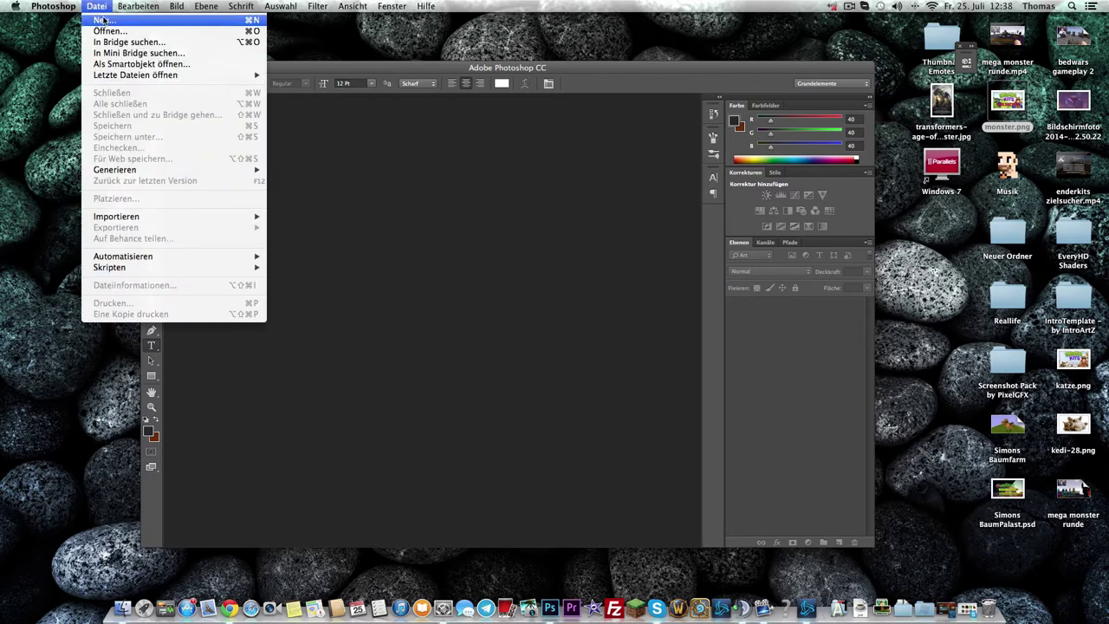
click(105, 19)
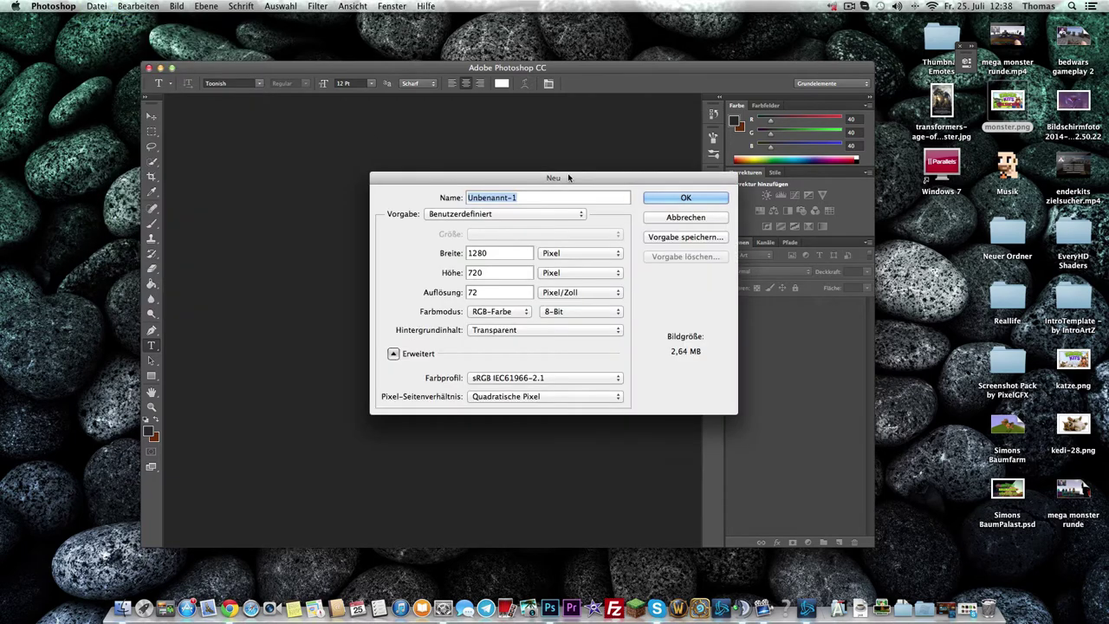
text(YouTube Thumbnail Video)
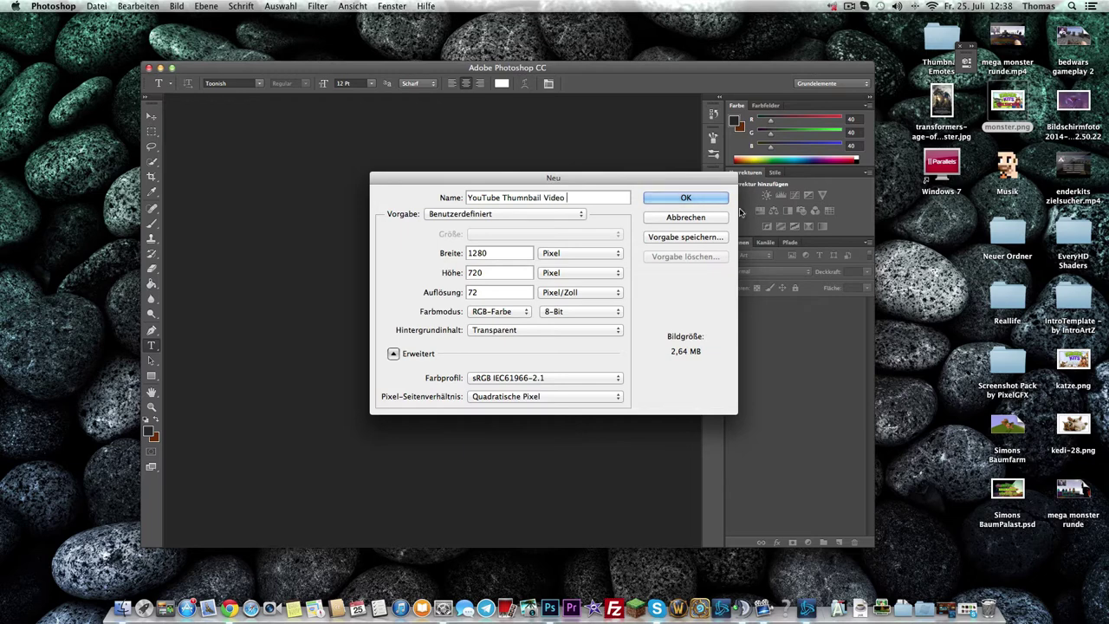
double_click(483, 253)
click(484, 269)
click(695, 198)
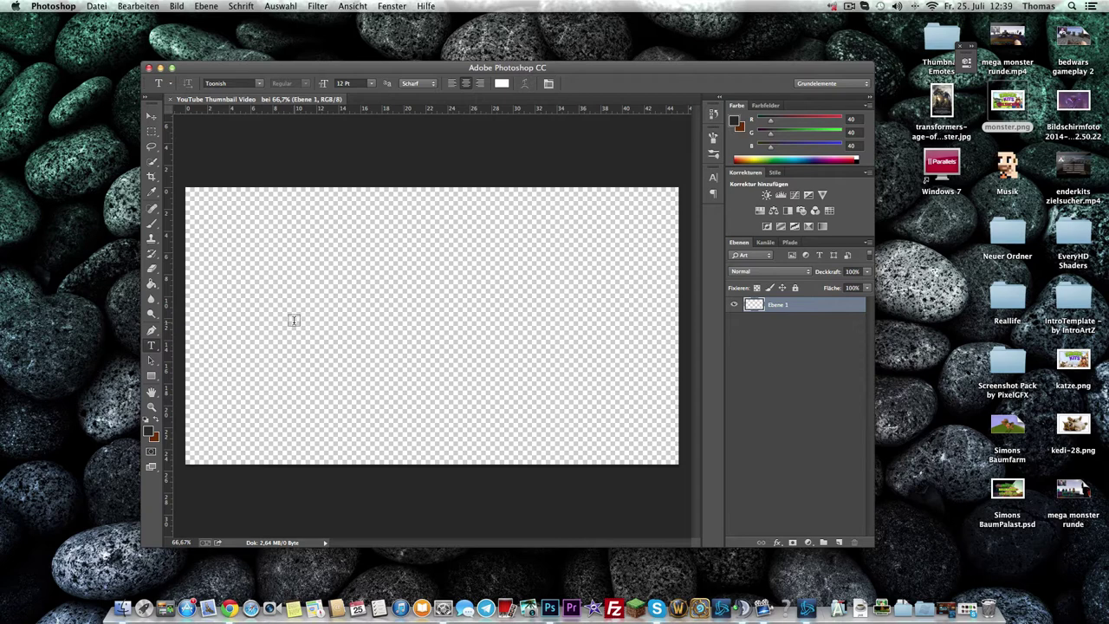
- In Finder, navigate through Library and Application Support into the minecraft folder
click(119, 613)
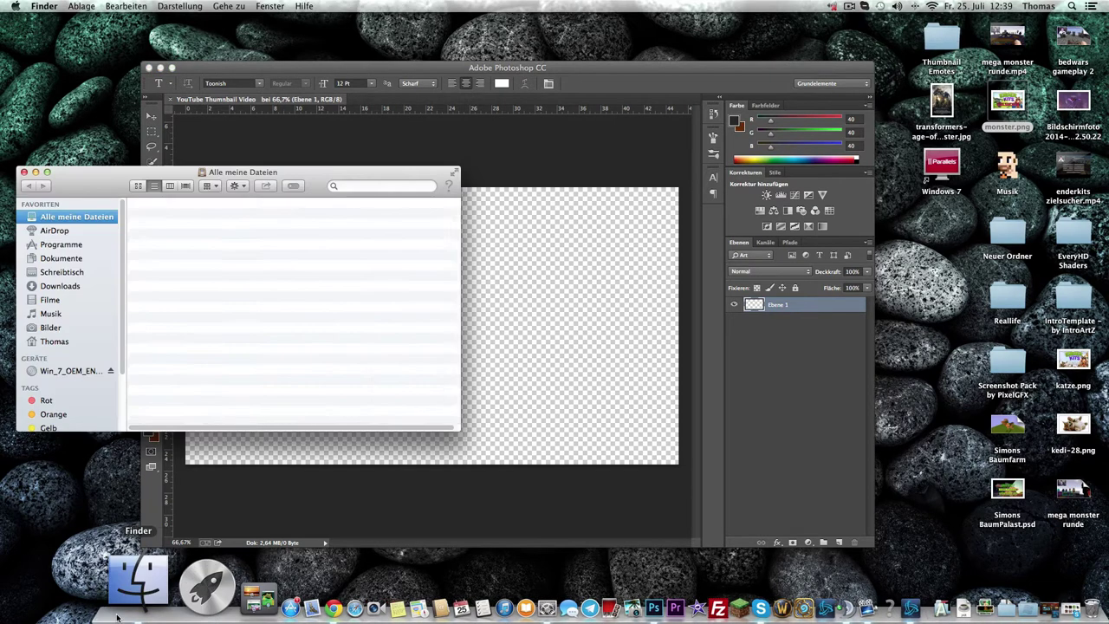
click(233, 7)
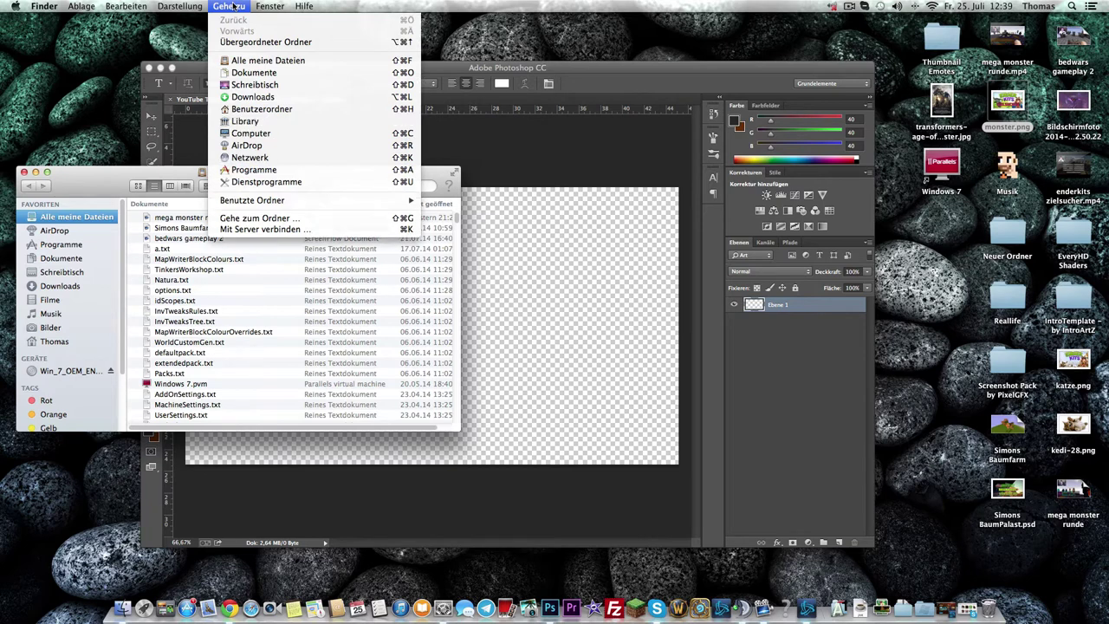
click(245, 122)
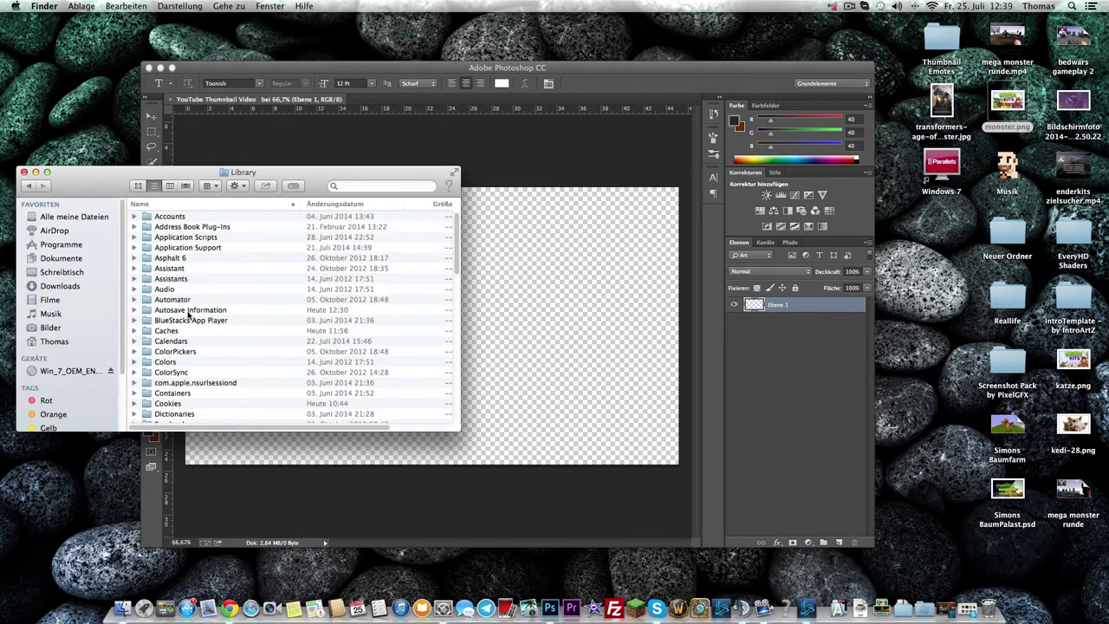
click(205, 248)
double_click(203, 249)
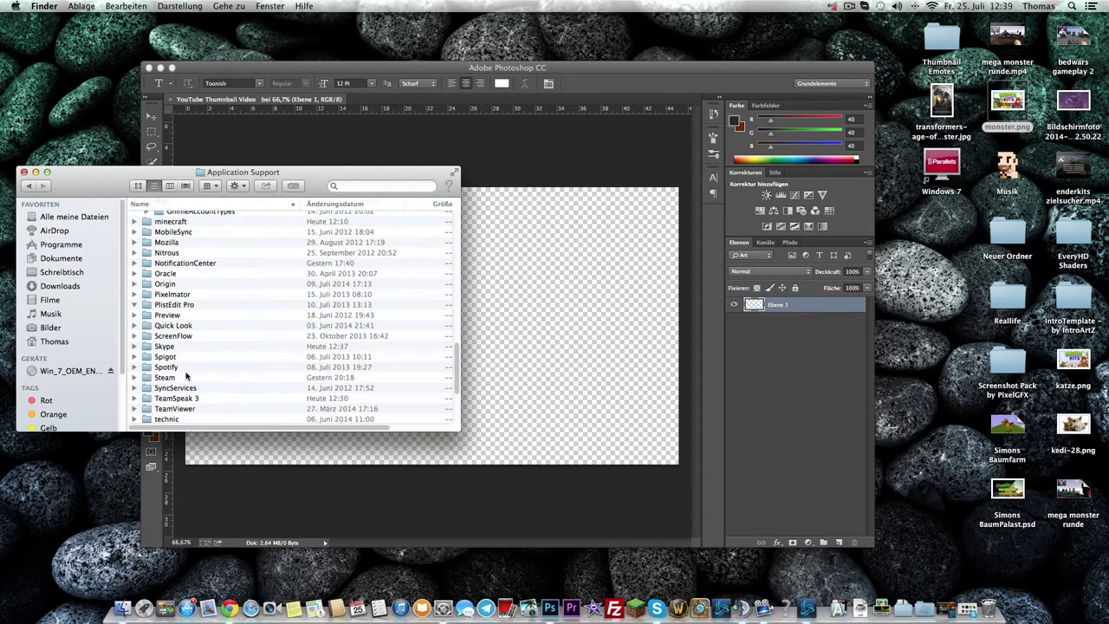
click(169, 220)
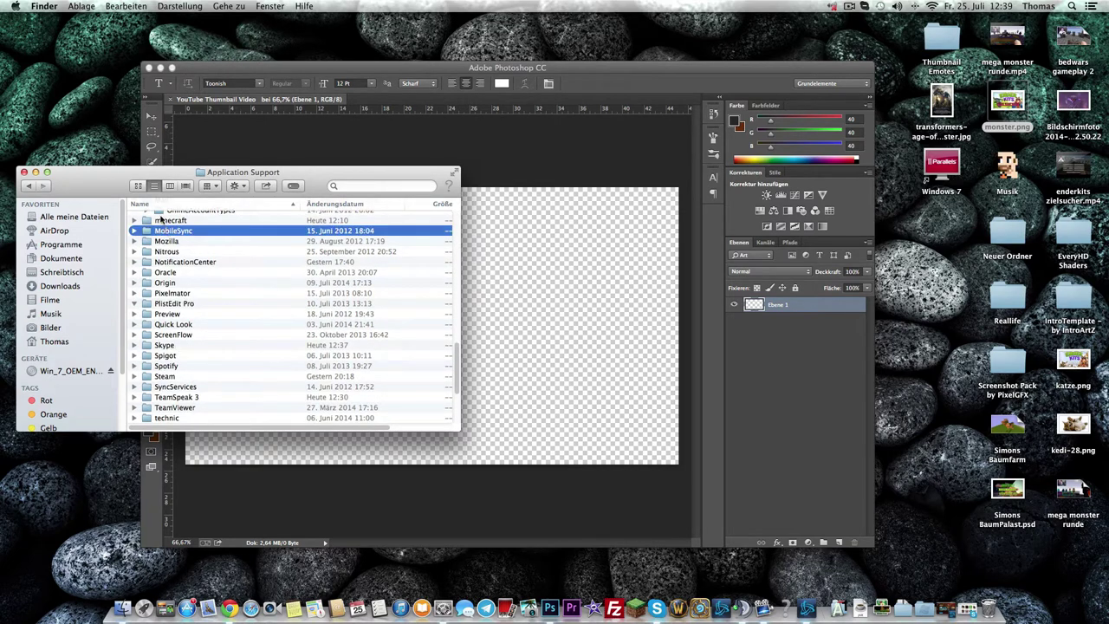
double_click(168, 221)
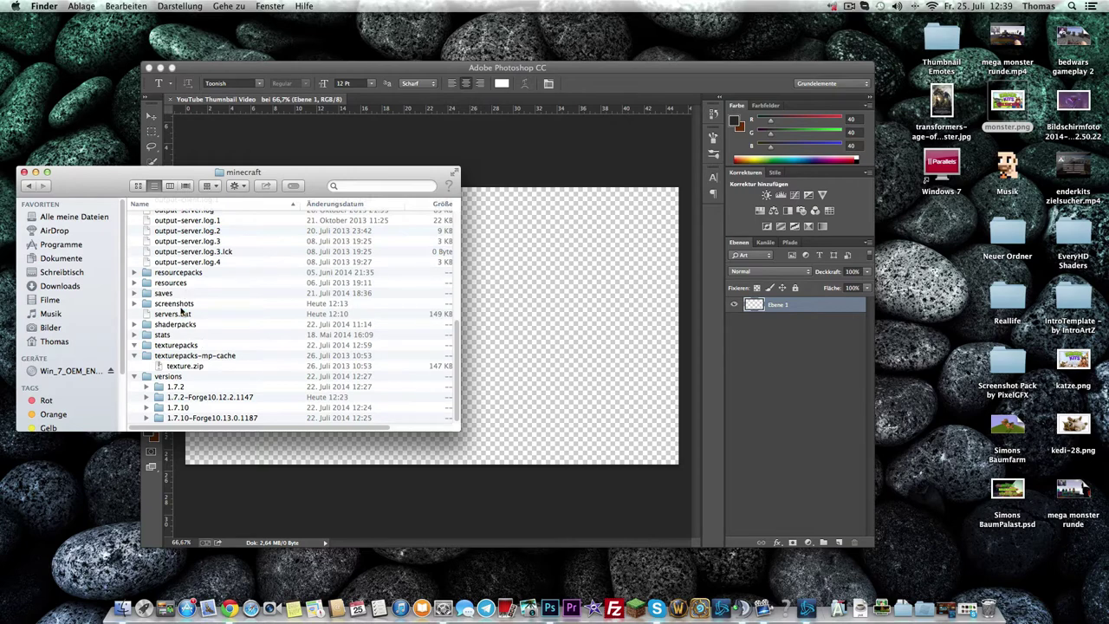
- Open the screenshots folder in icon view and drag 2014-07-25_12.13.51 onto the canvas
double_click(183, 313)
click(607, 208)
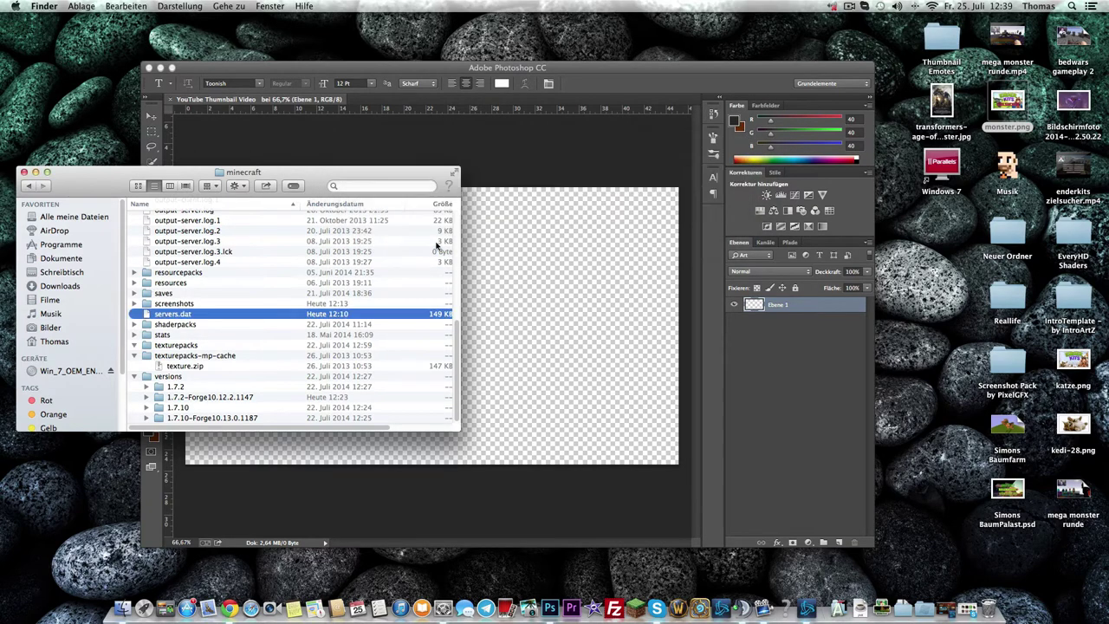
double_click(243, 303)
click(138, 186)
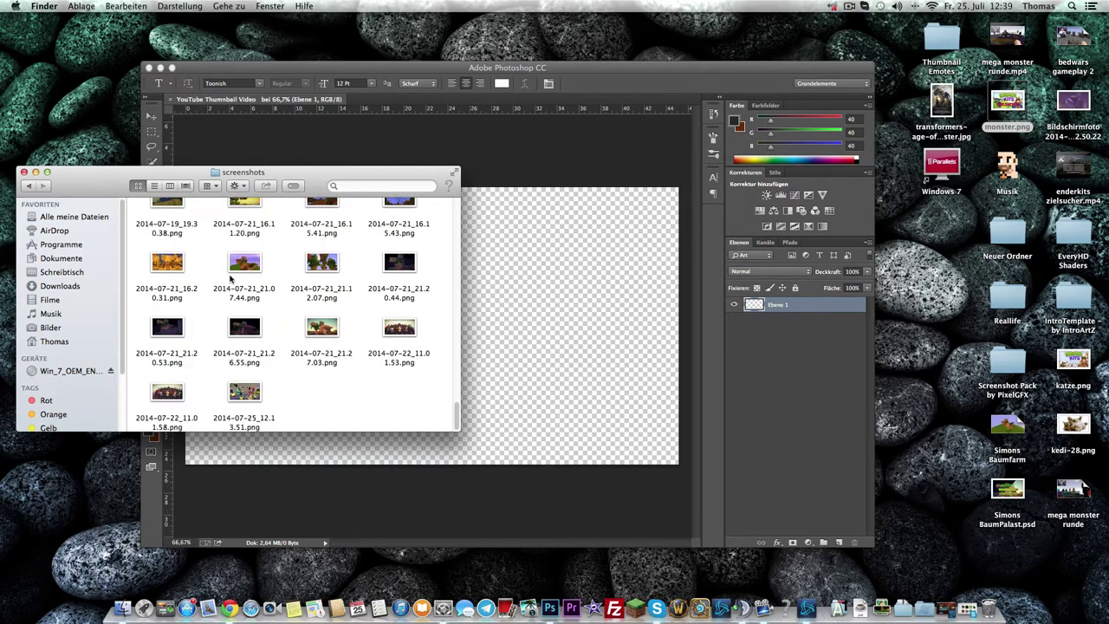
click(243, 392)
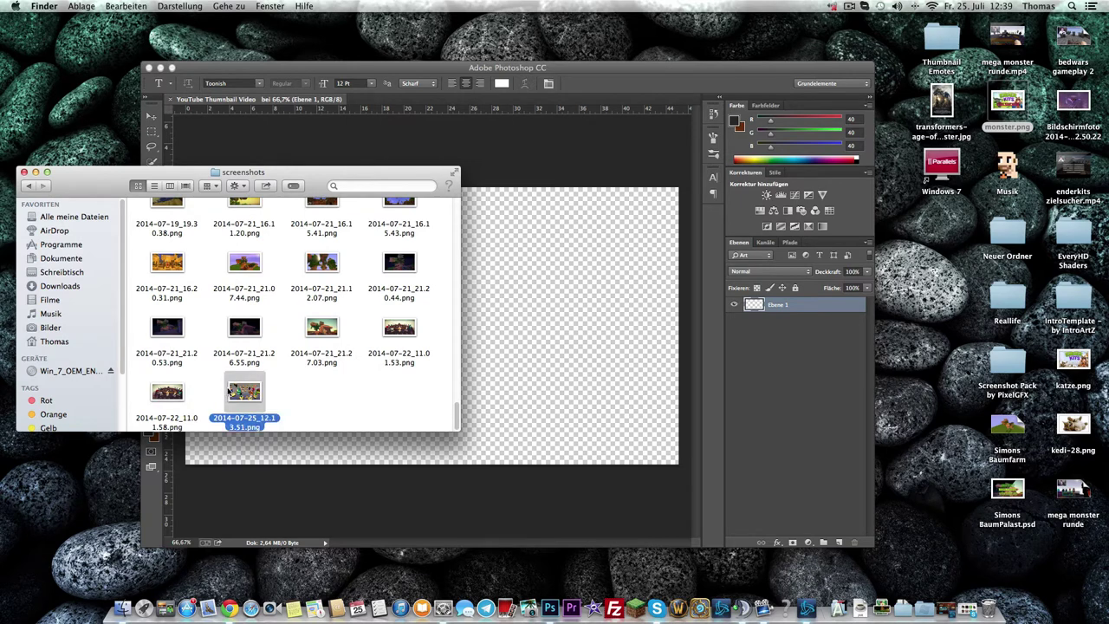
drag(243, 391, 545, 317)
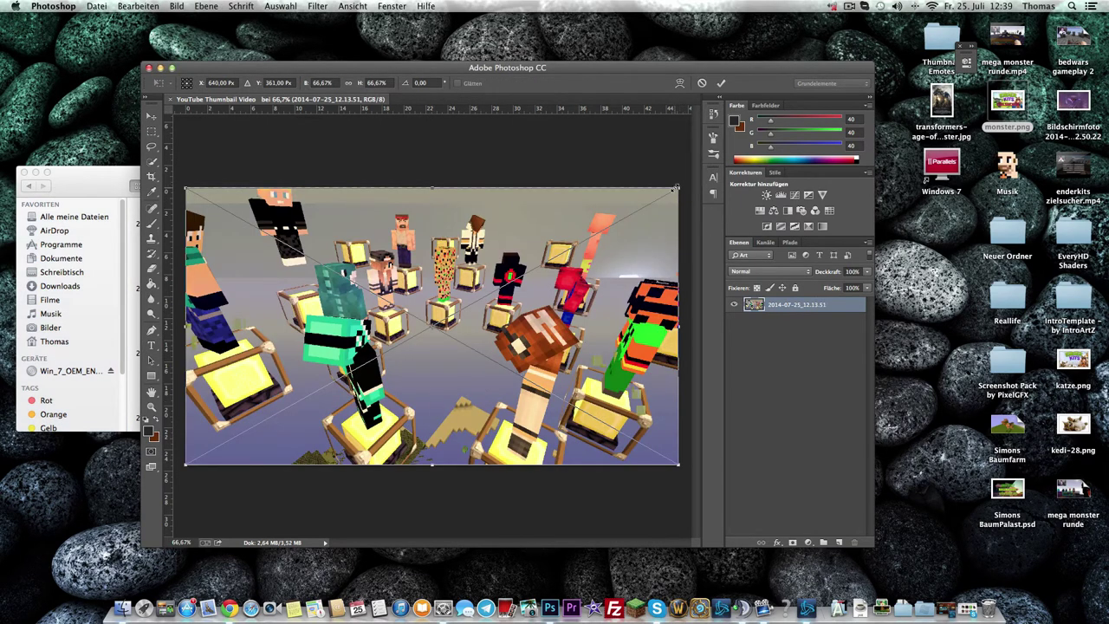
- Enlarge the placed screenshot to about 67% so it fills the canvas, and commit
drag(677, 188, 682, 185)
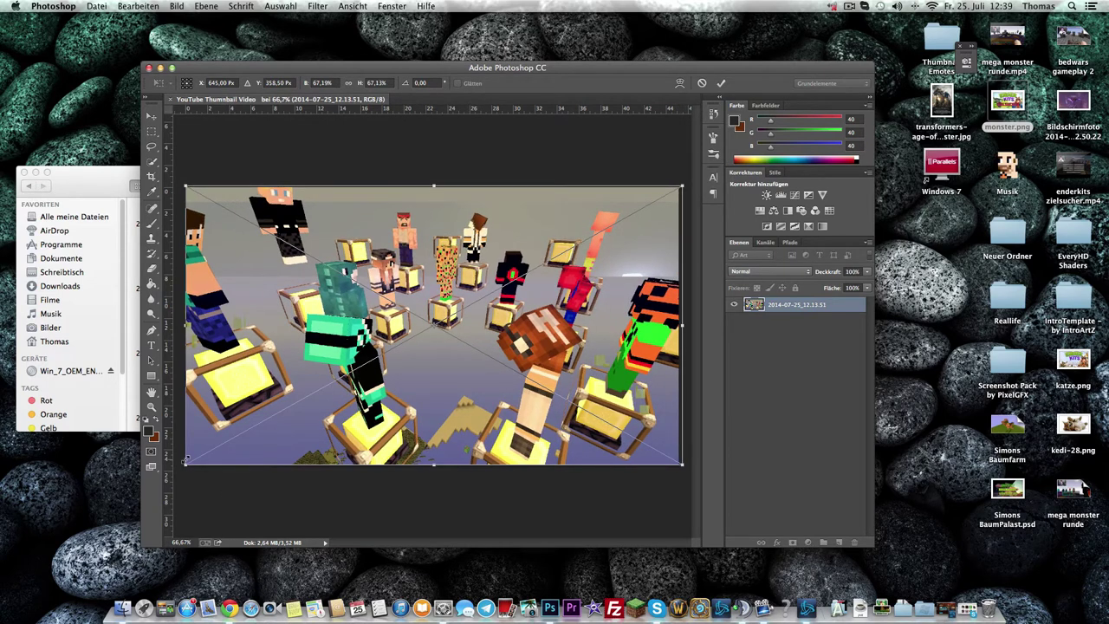
drag(186, 465, 184, 466)
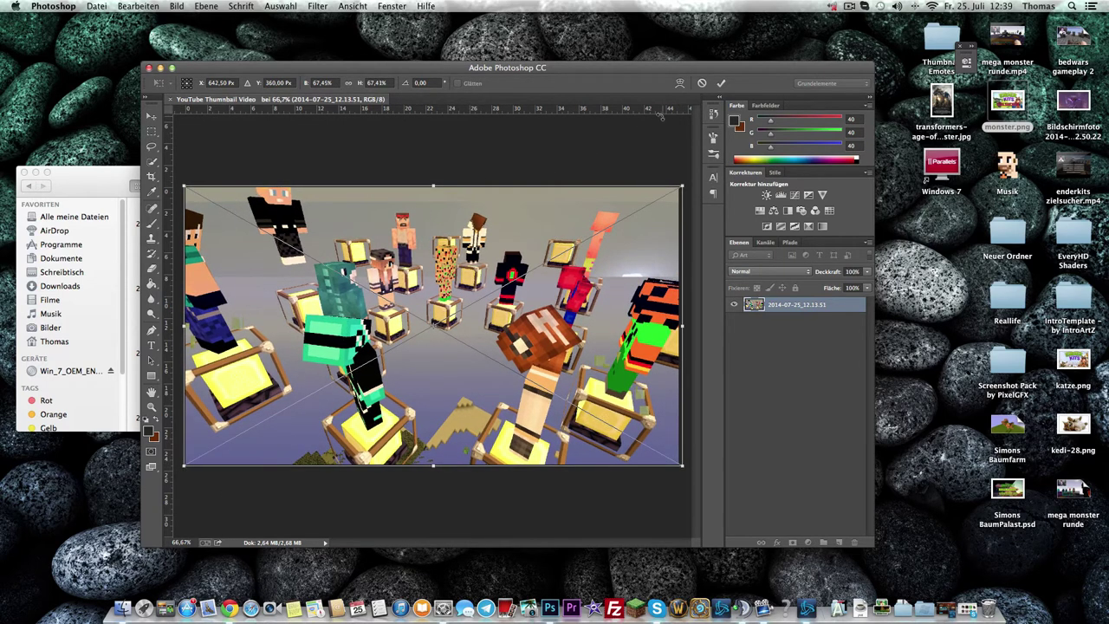
click(719, 80)
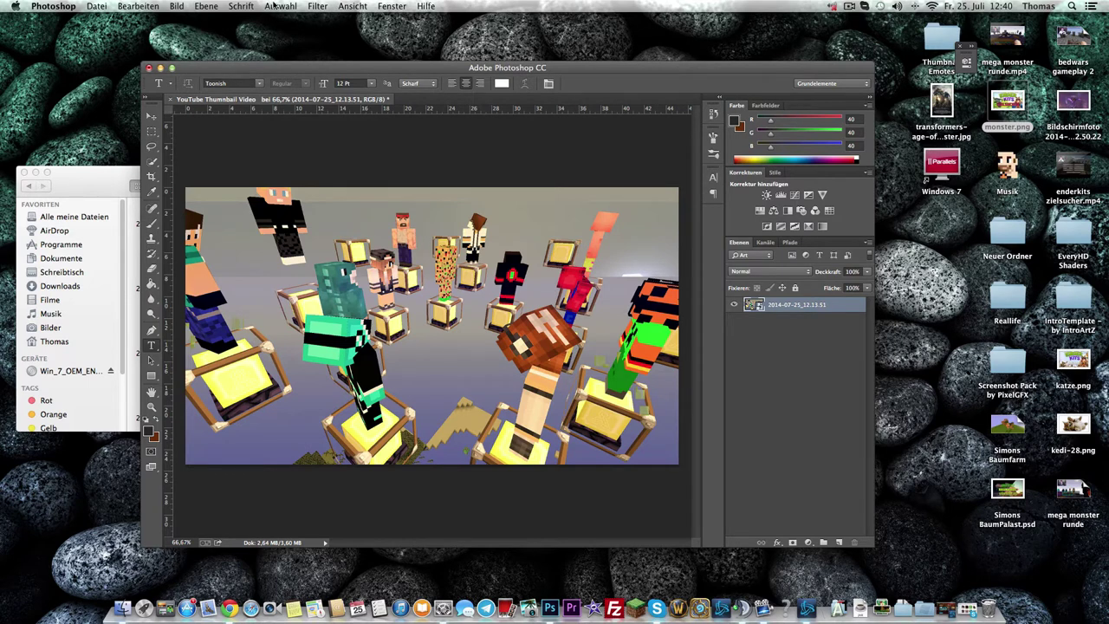
- Apply a 5,0-pixel Gaussian blur to the screenshot and add empty layer Ebene 1 above it
click(312, 7)
mouse_move(356, 220)
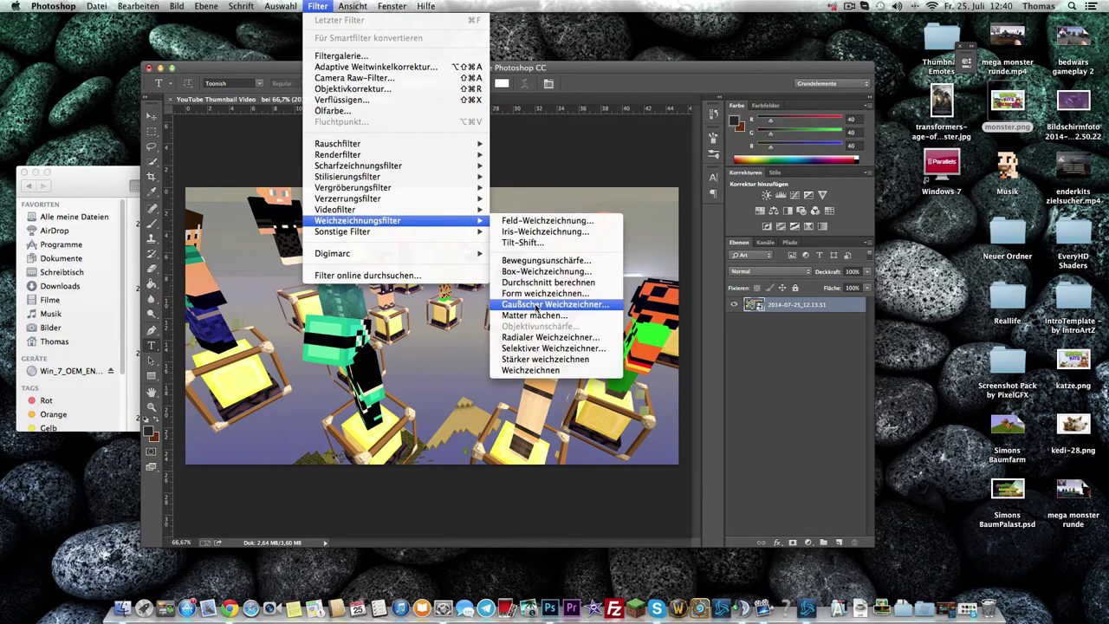
click(538, 305)
click(927, 262)
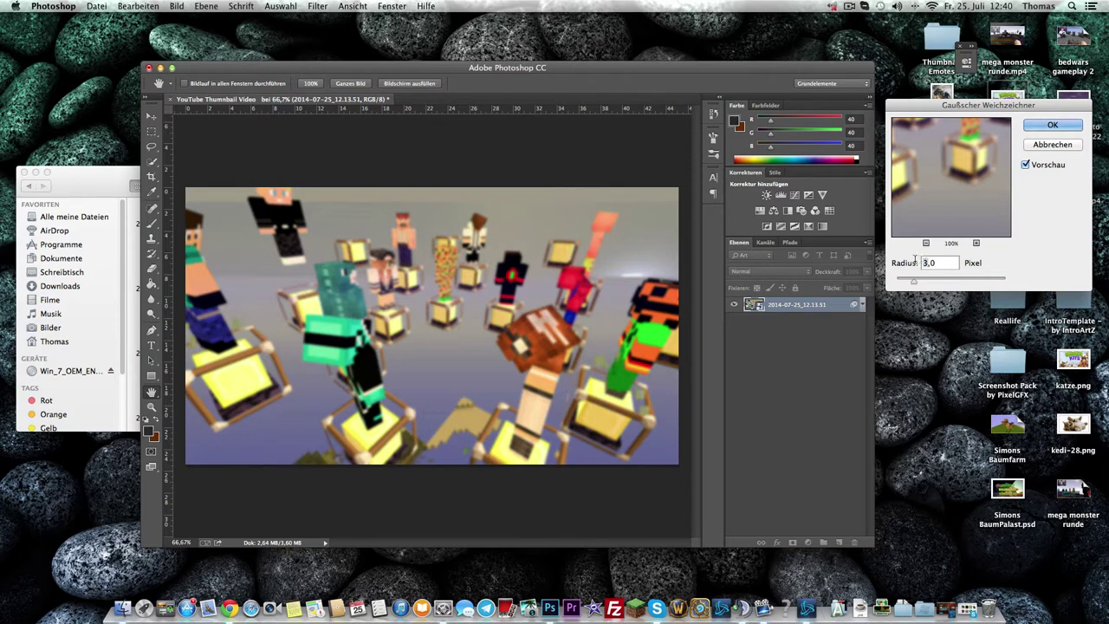
double_click(926, 262)
text(5)
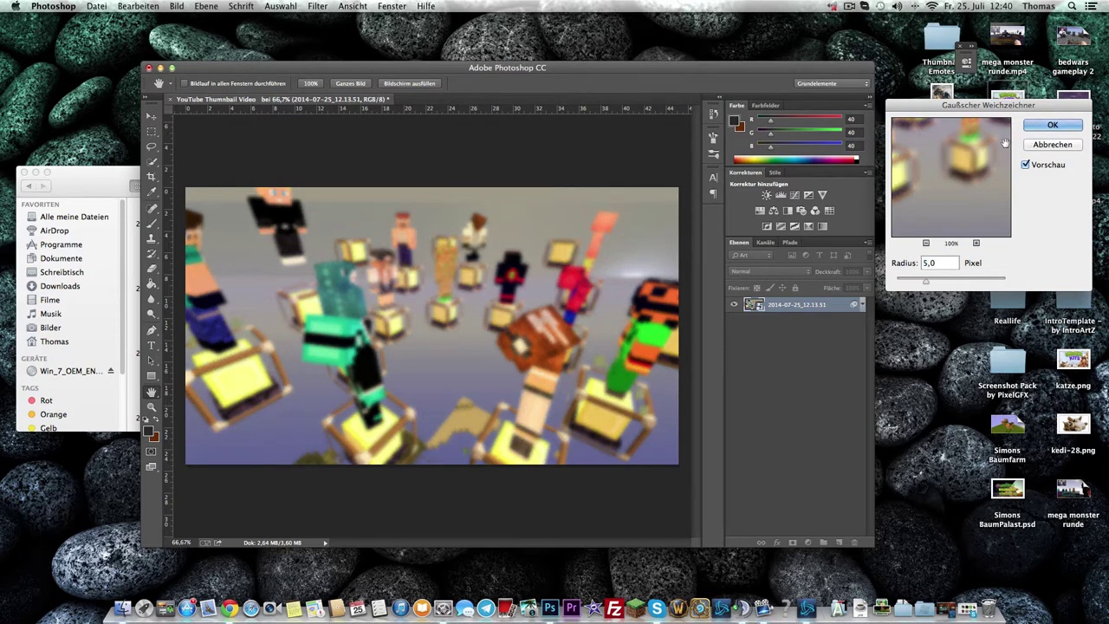
click(1051, 124)
key(t)
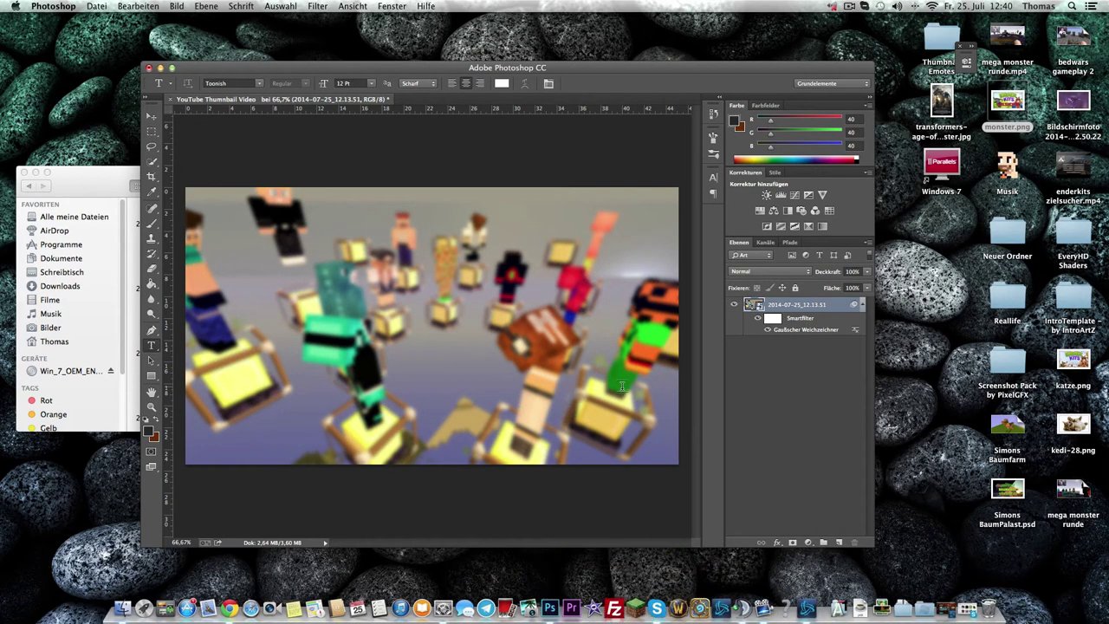
click(836, 543)
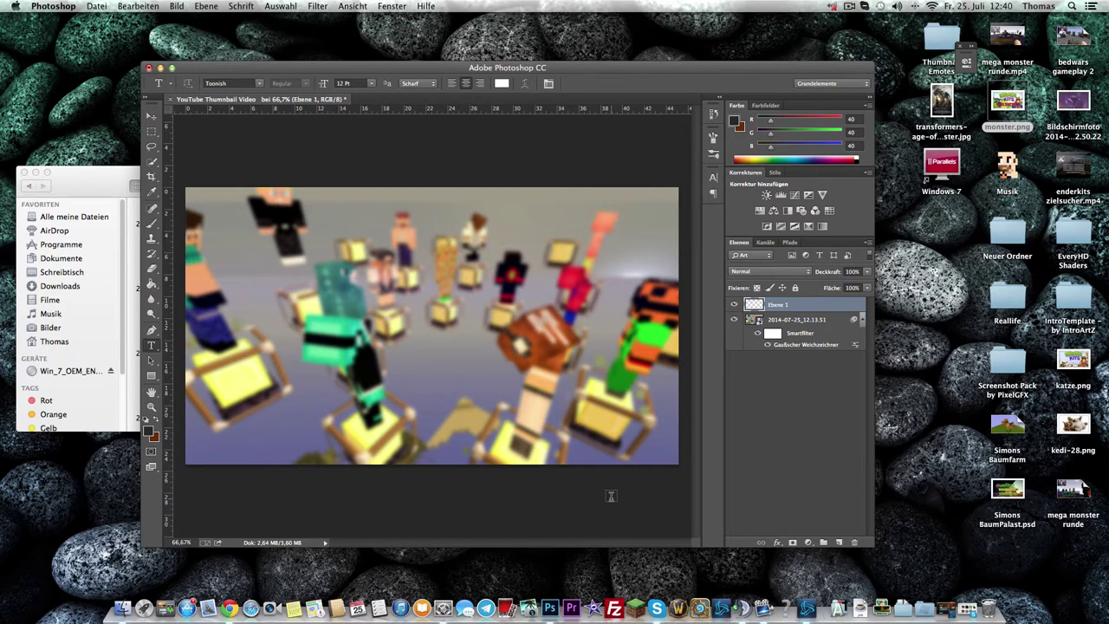
click(1073, 6)
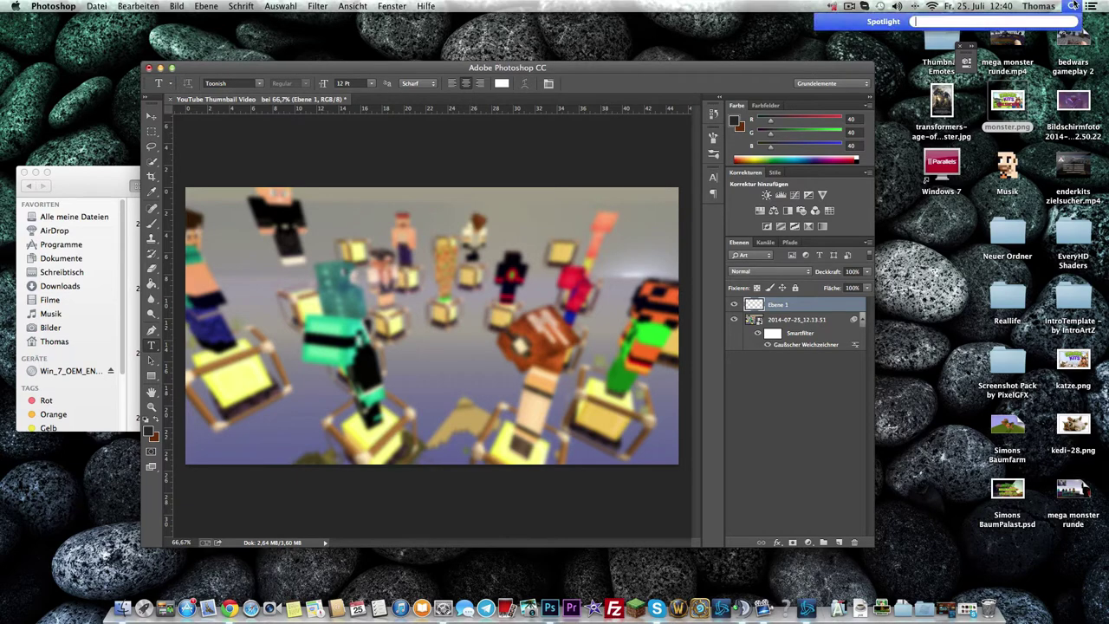
- Open ENDERGAMESBUMSDOGGIE.psd via Spotlight and scroll its layers to find the RAHMEN frame
text(ENDERGA)
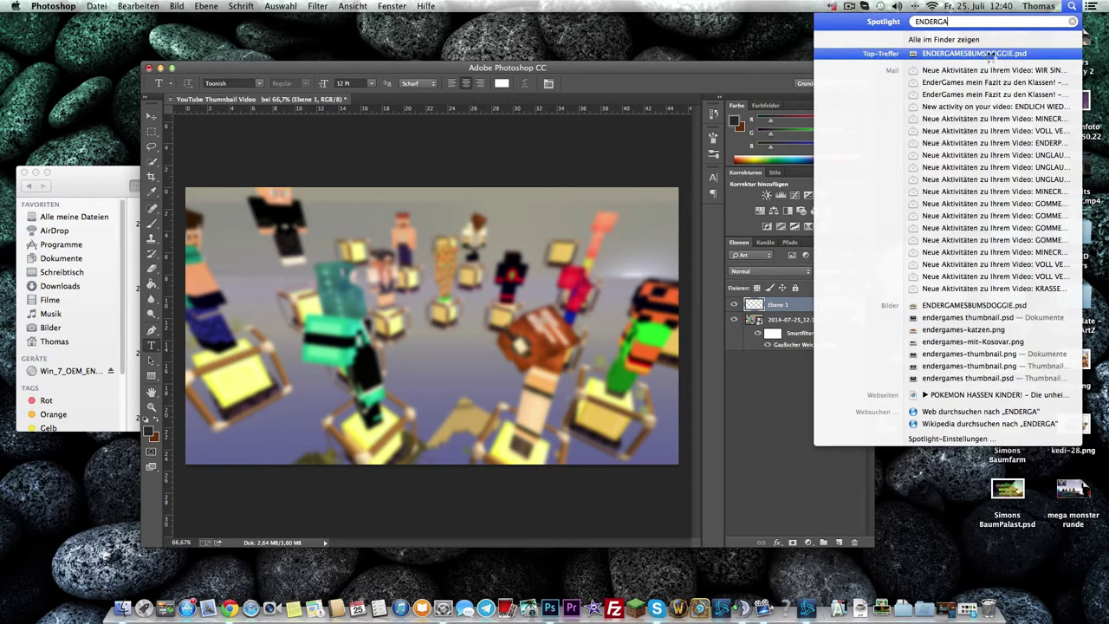
key(Return)
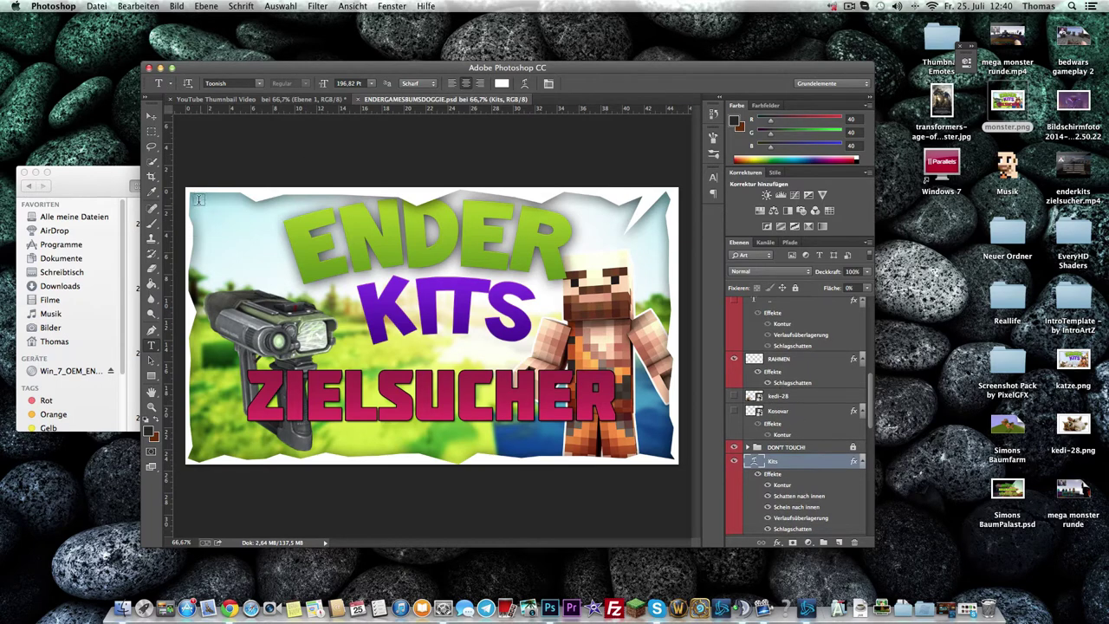
scroll(784, 353, down, 1)
scroll(784, 354, down, 2)
scroll(784, 353, down, 3)
scroll(784, 354, down, 3)
scroll(784, 355, down, 3)
scroll(783, 355, down, 2)
scroll(784, 355, down, 3)
scroll(783, 355, down, 3)
scroll(784, 356, down, 2)
scroll(784, 353, up, 2)
scroll(787, 364, up, 2)
scroll(788, 387, up, 1)
- Copy the whole RAHMEN layer, paste it into YouTube Thumbnail Video, and add a new layer
click(762, 367)
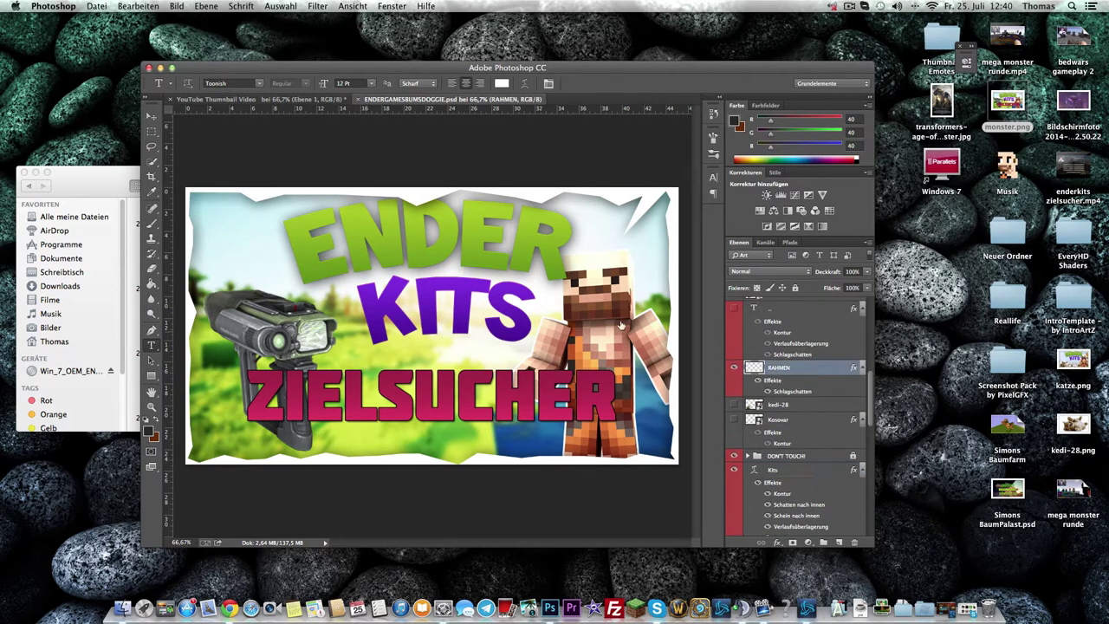
click(151, 131)
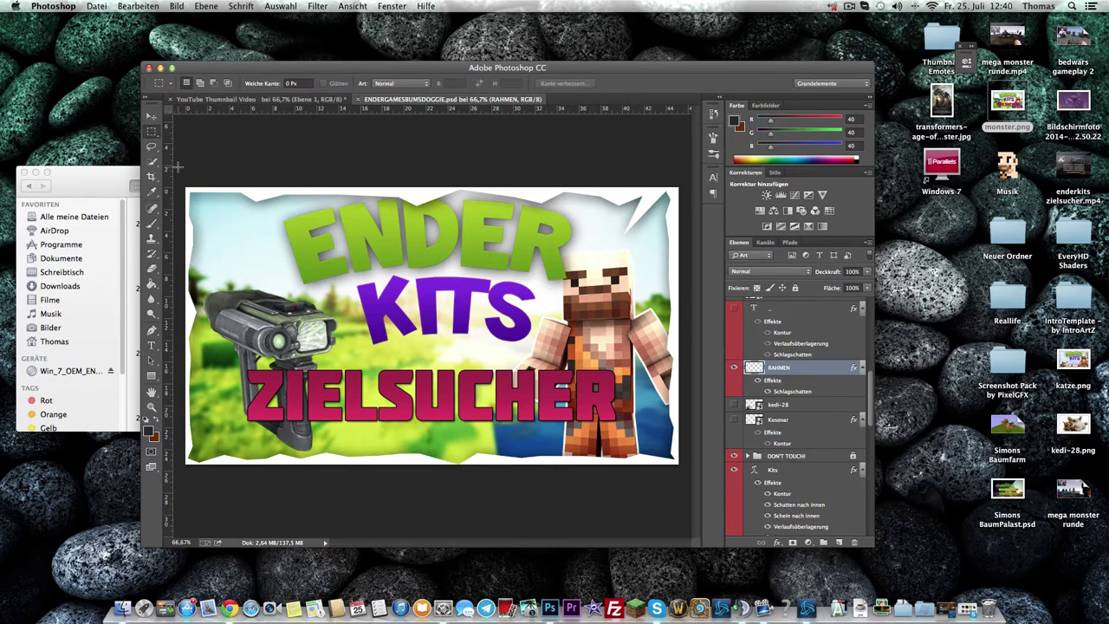
drag(180, 182, 726, 528)
click(310, 101)
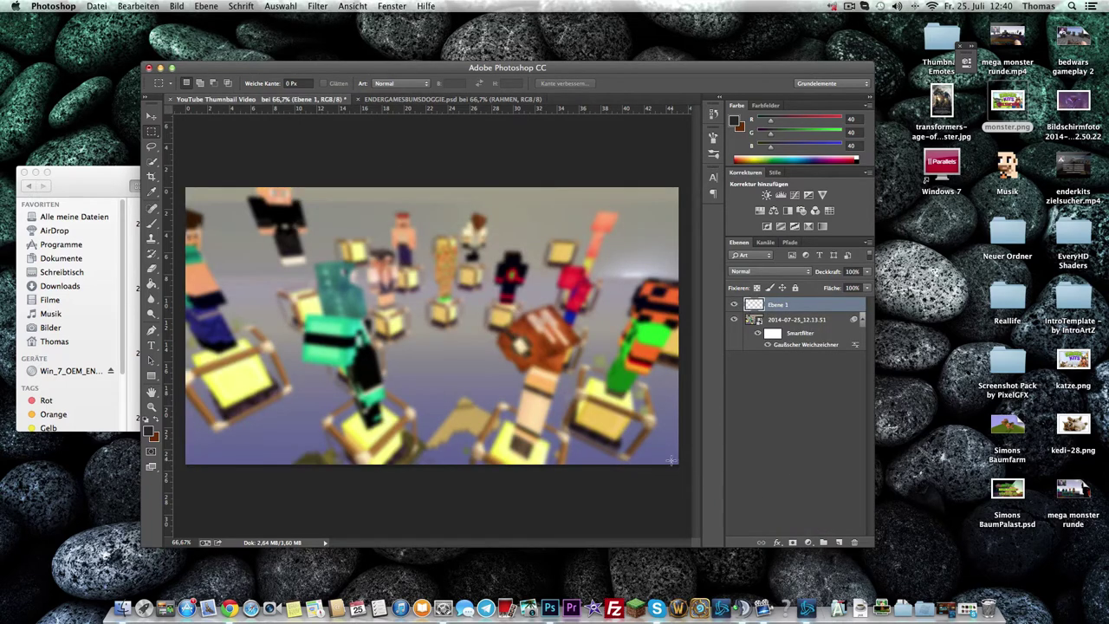
key(super+v)
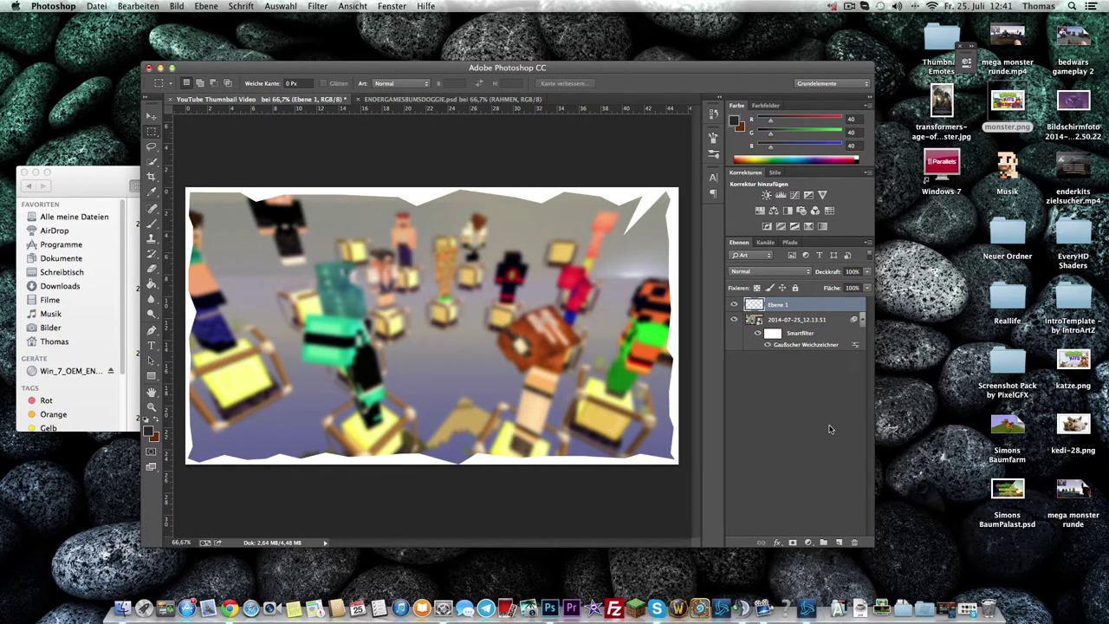
click(838, 543)
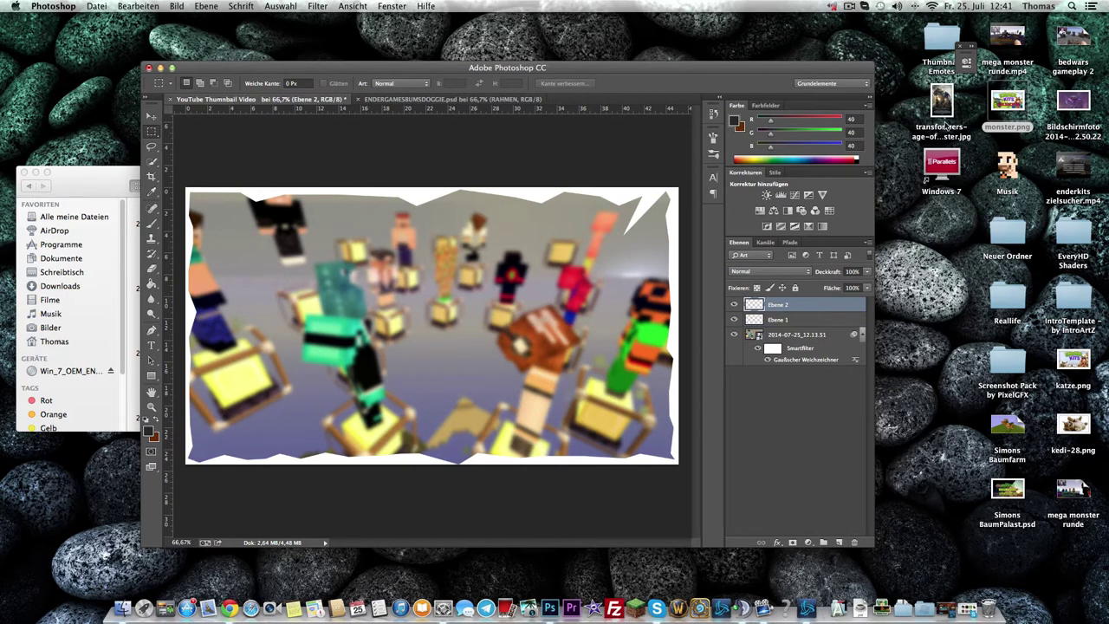
- Place the Minecraft logo PNG across the top of the thumbnail and add empty layer Ebene 2
key(super+space)
text(ENDERGA)
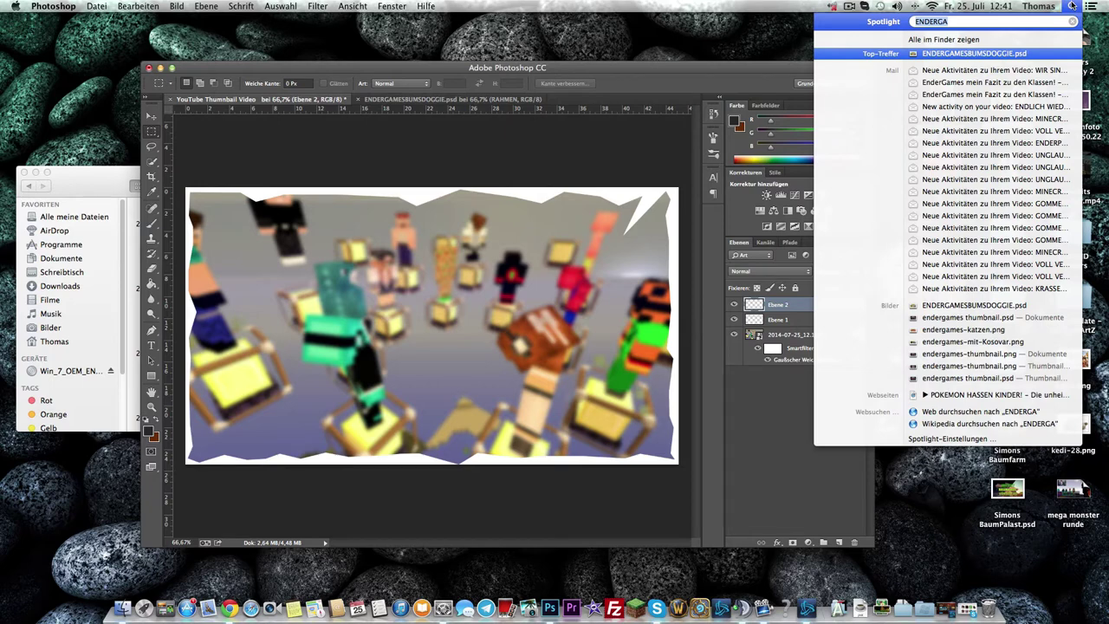
text(mi)
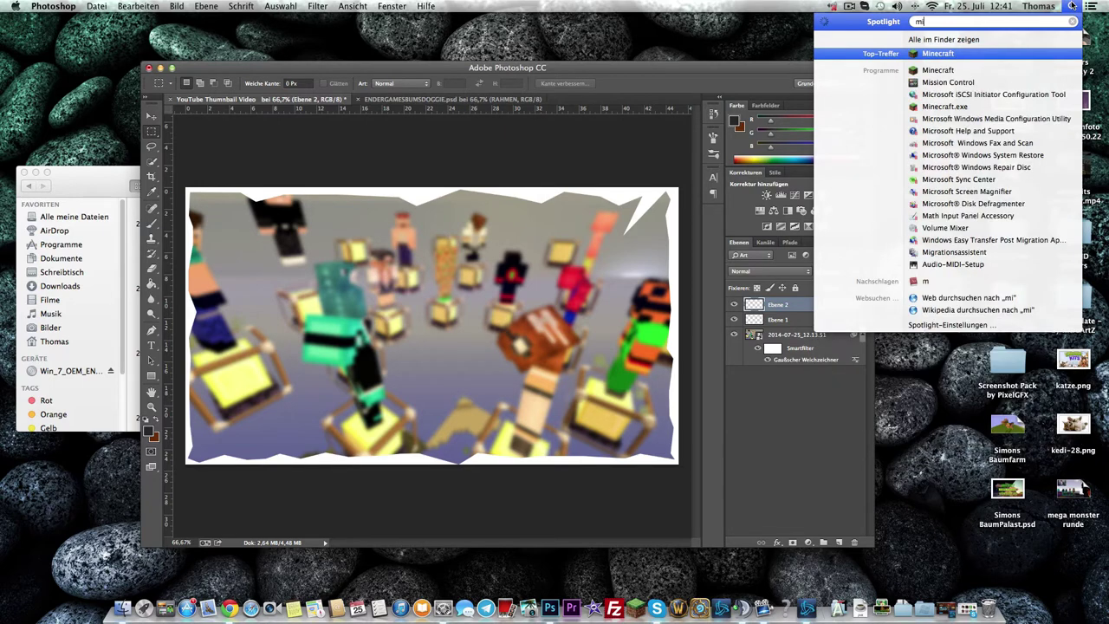
text(necraft lo)
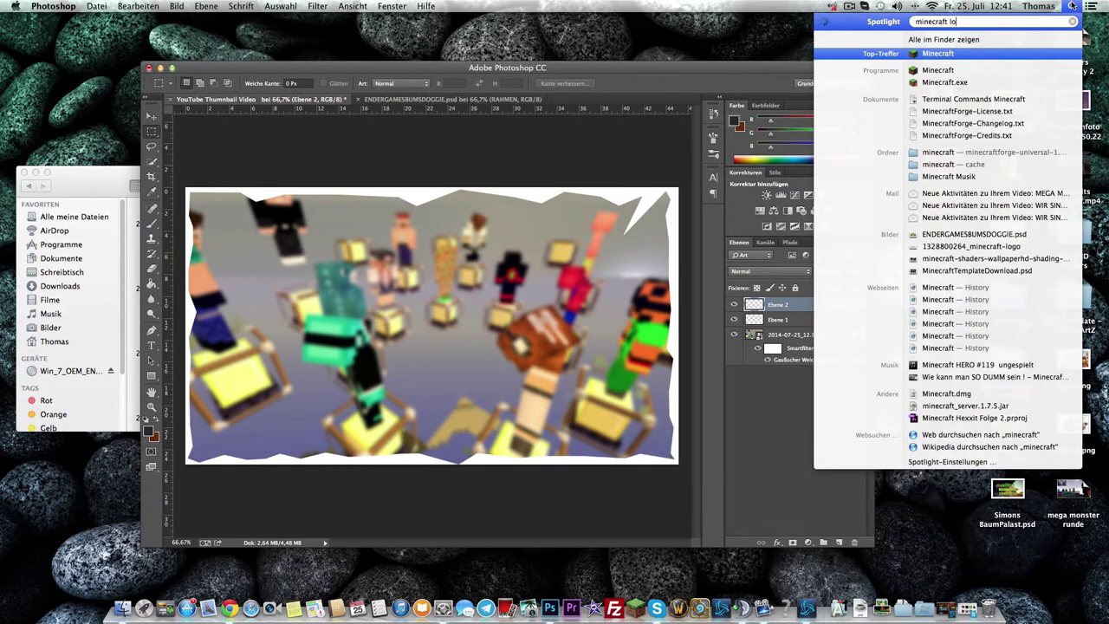
text(go)
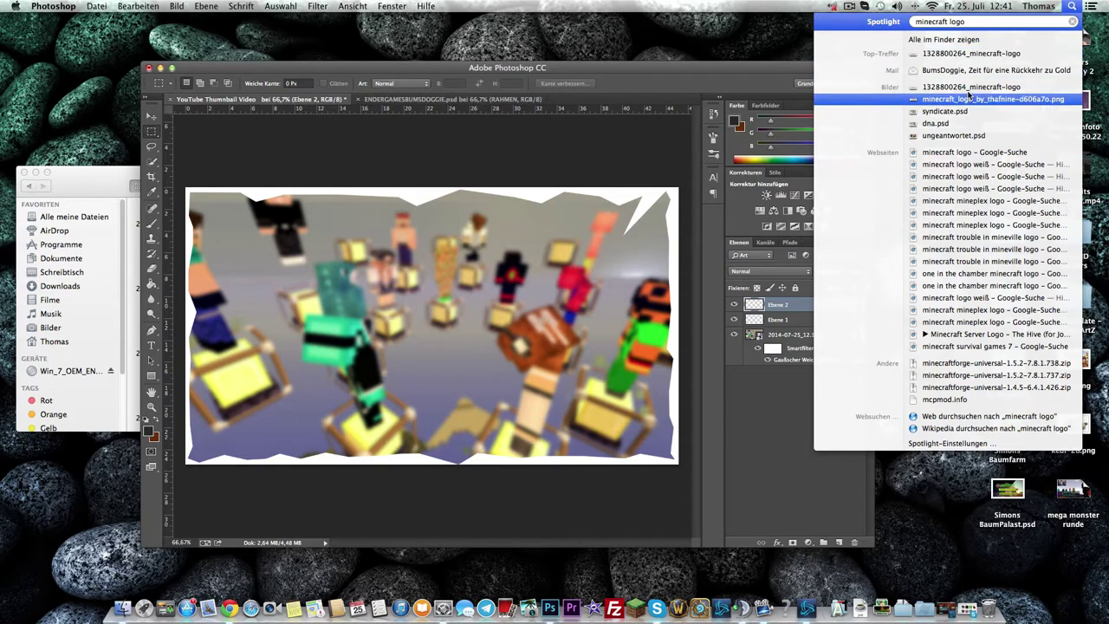
mouse_move(993, 98)
mouse_move(970, 100)
mouse_down()
mouse_move(419, 284)
mouse_move(468, 236)
mouse_up()
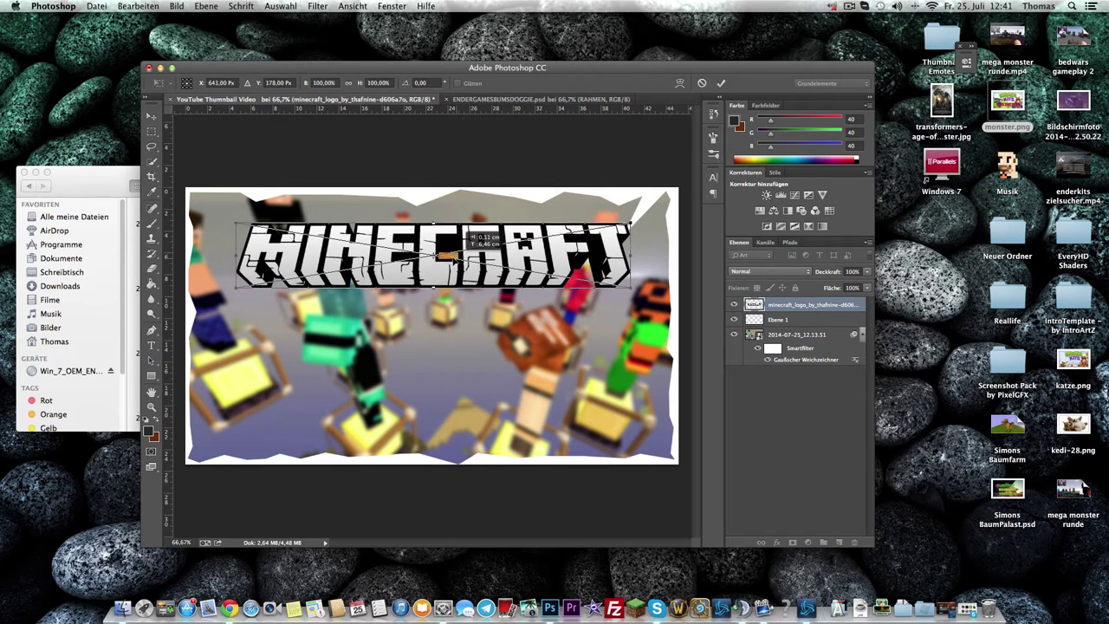
drag(469, 239, 460, 237)
click(721, 81)
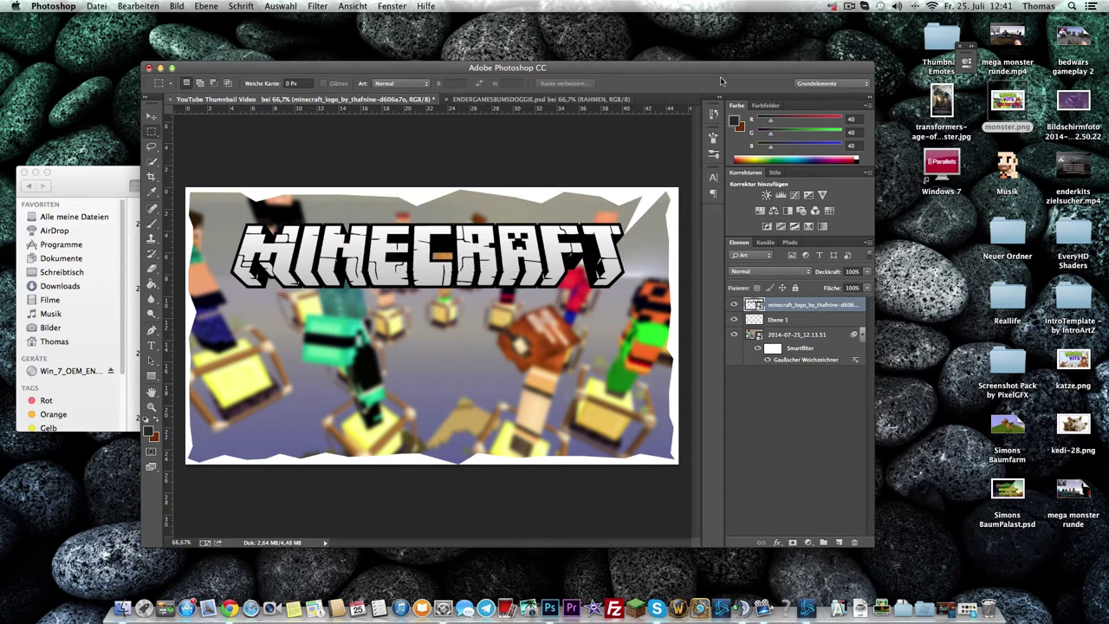
click(154, 118)
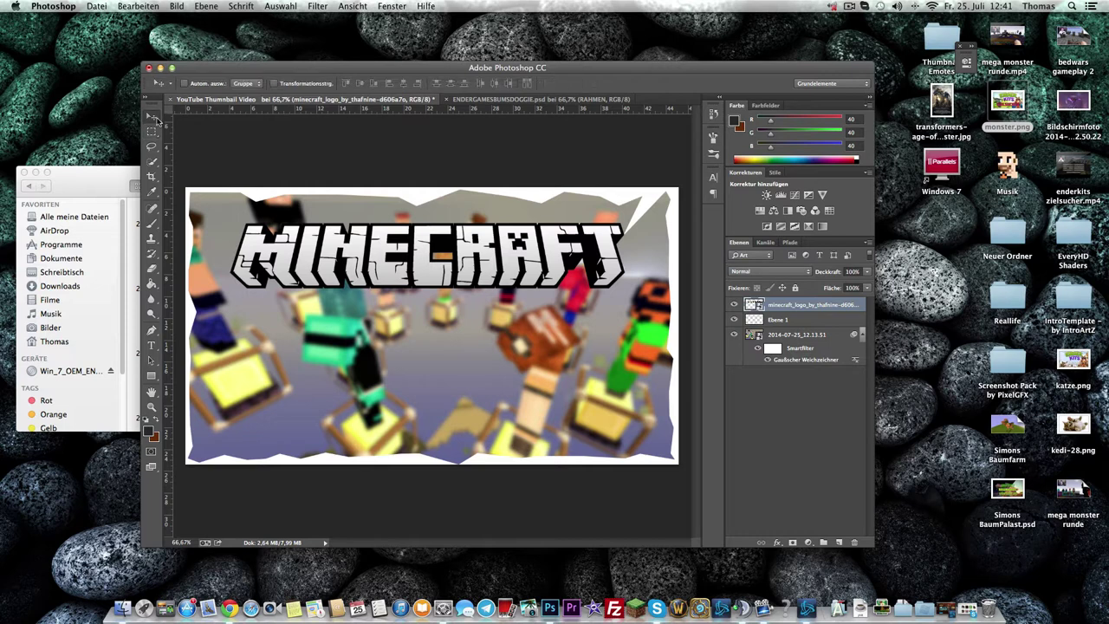
drag(583, 304, 580, 300)
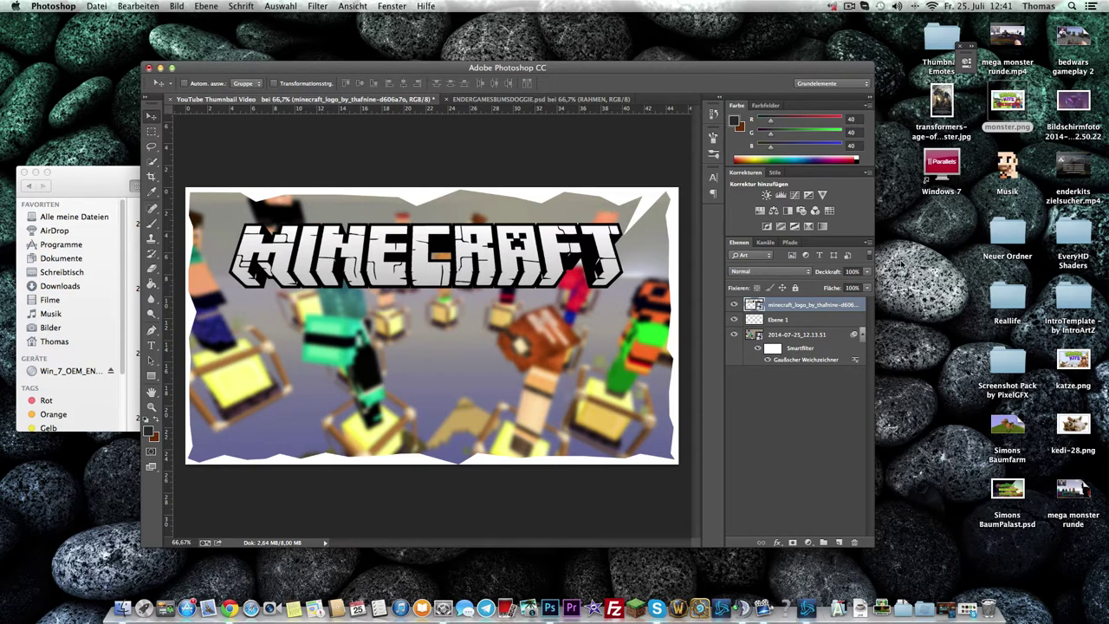
click(838, 541)
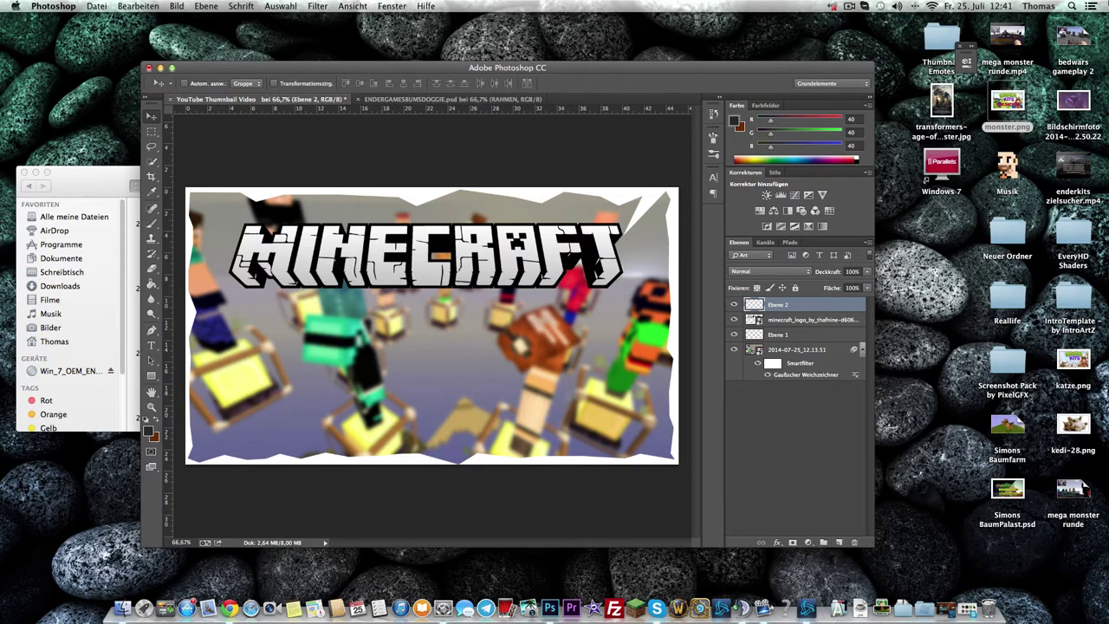
- Place BUMSDOGGIE1.png at 50% scale, move its layer below Ebene 1, and shift it right
click(1069, 6)
text(bumsdoggie)
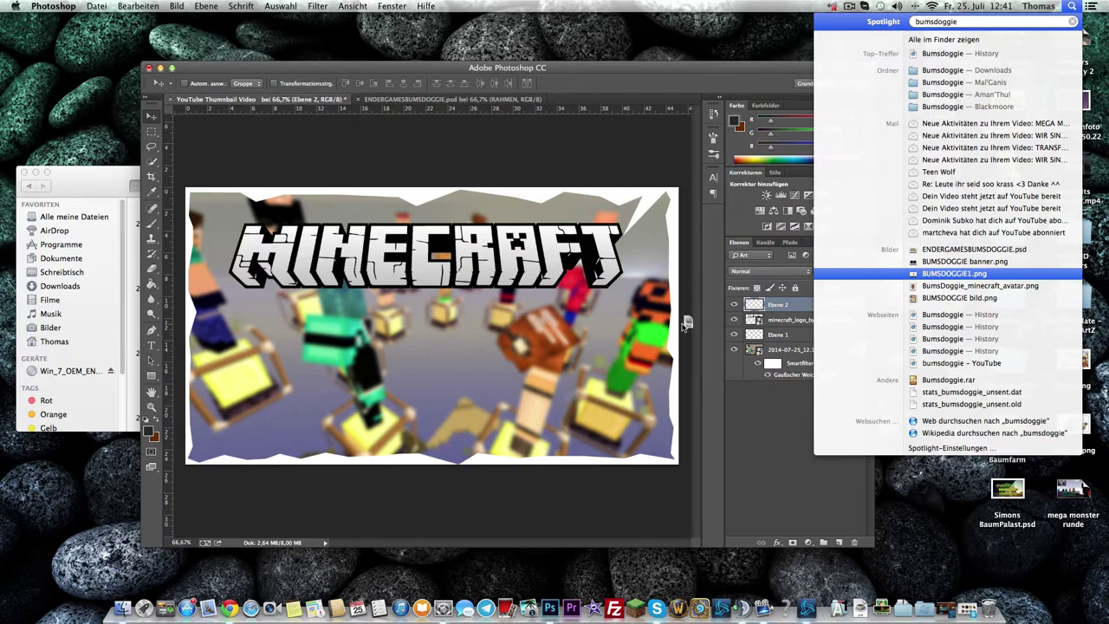
drag(1000, 278, 554, 420)
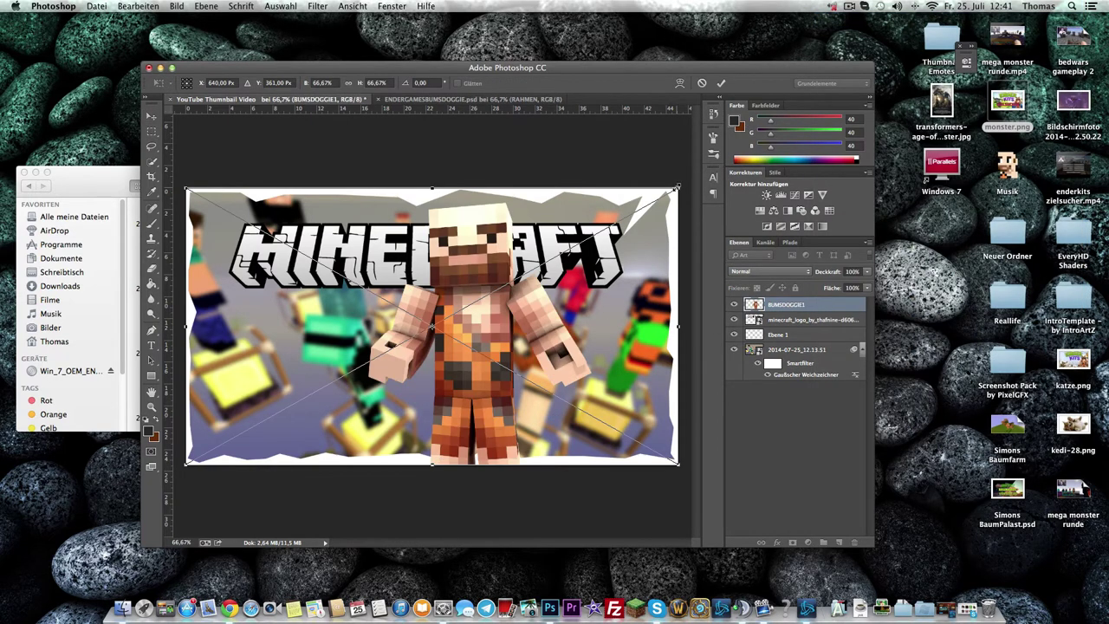
drag(677, 186, 555, 257)
drag(531, 307, 642, 304)
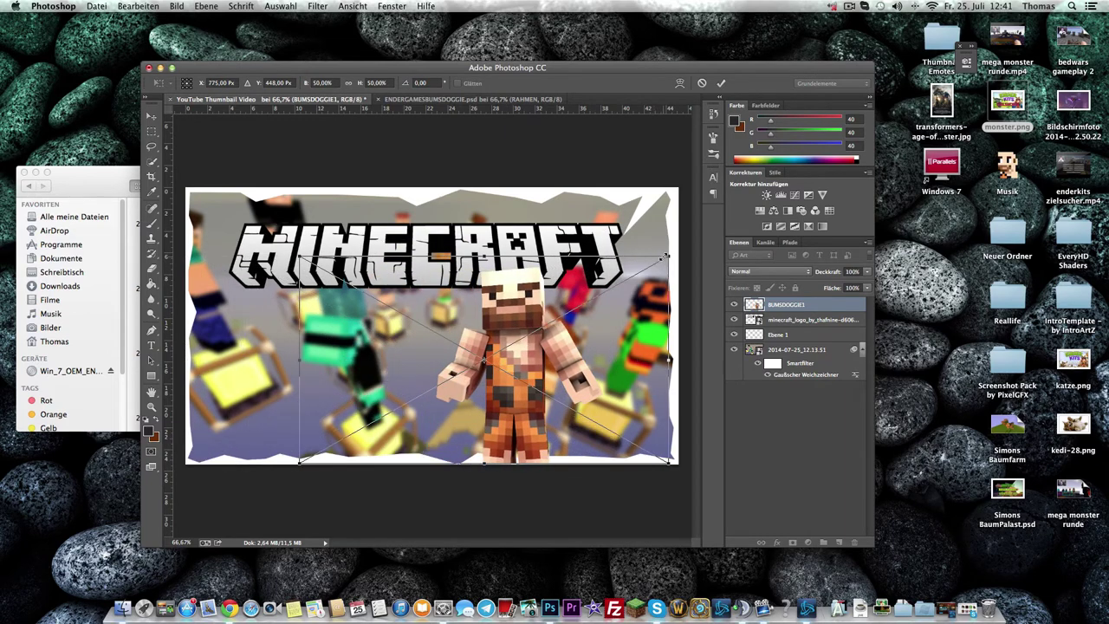
click(719, 84)
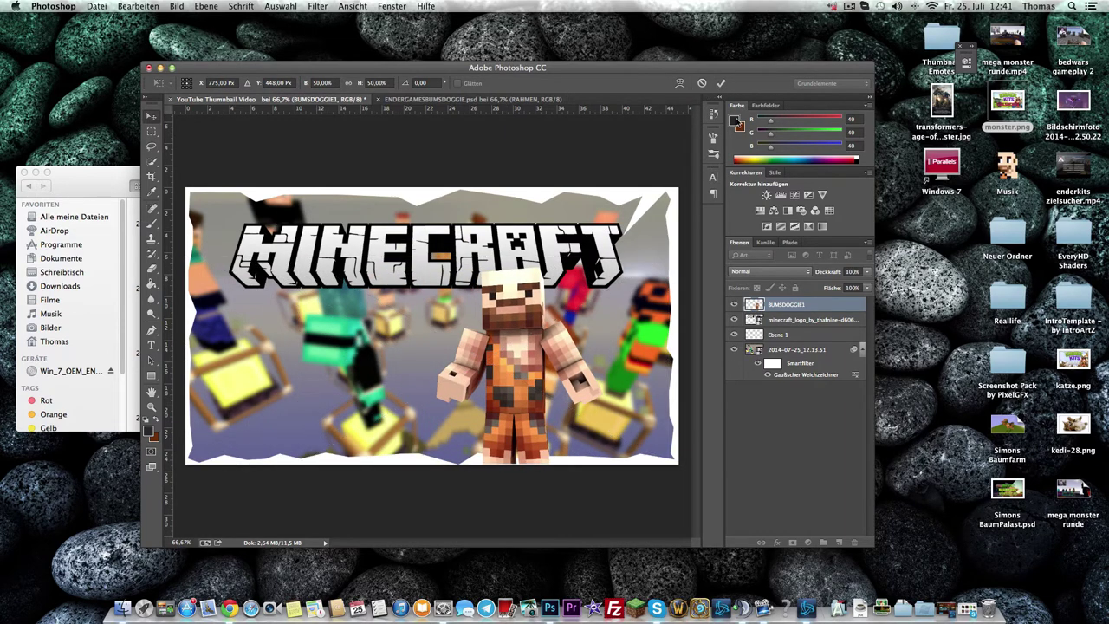
drag(797, 305, 805, 336)
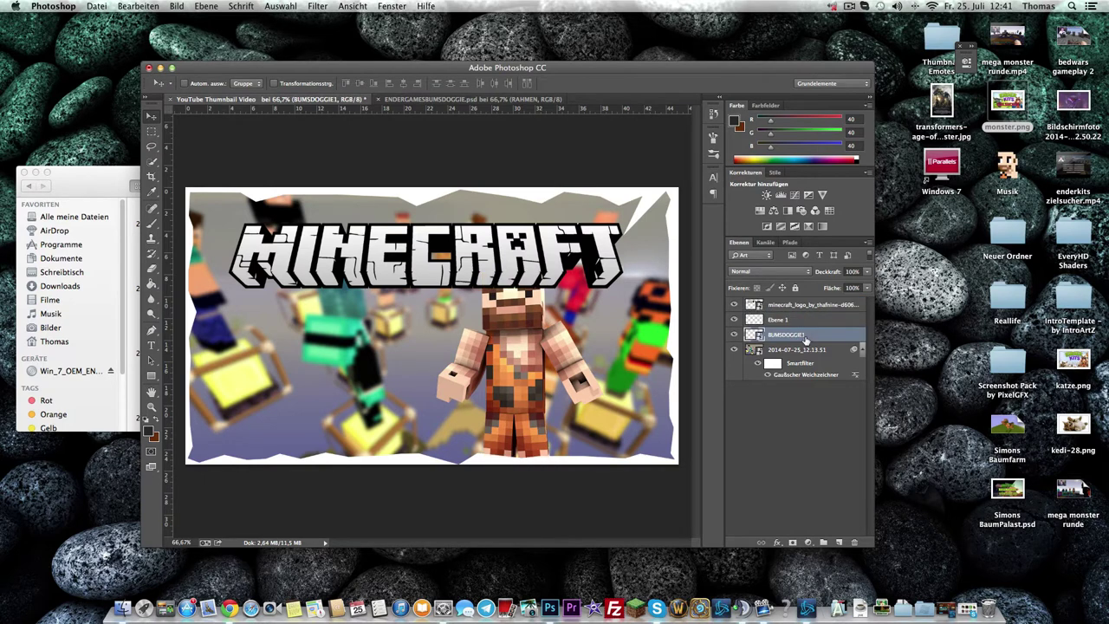
drag(537, 352, 601, 357)
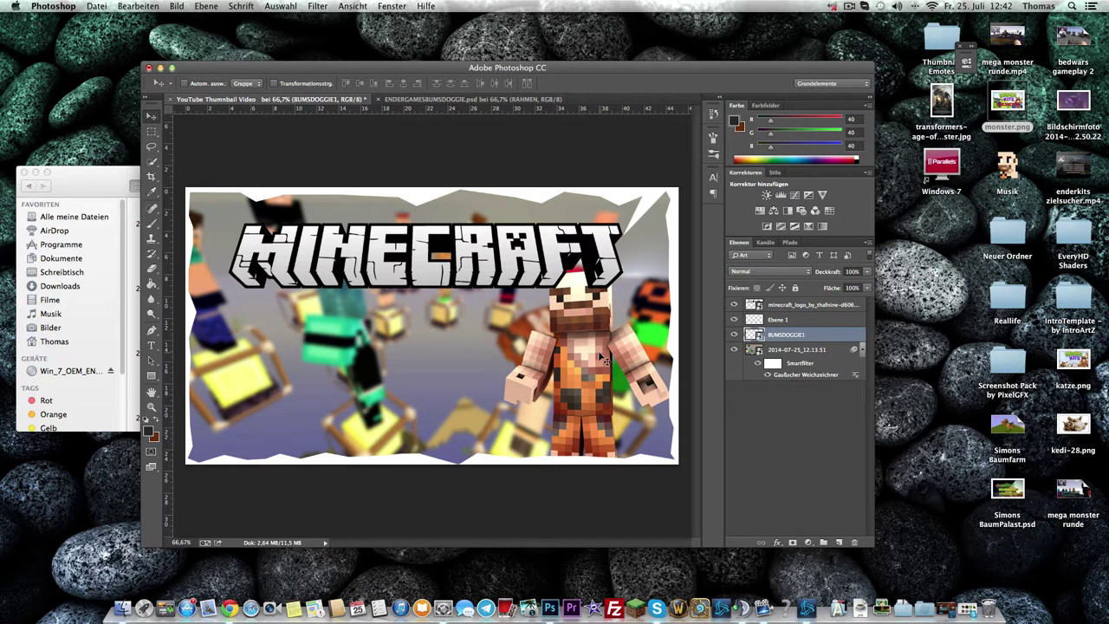
- Shrink the character to about 45% and nudge it into position at the lower right
key(ctrl+t)
drag(367, 258, 400, 283)
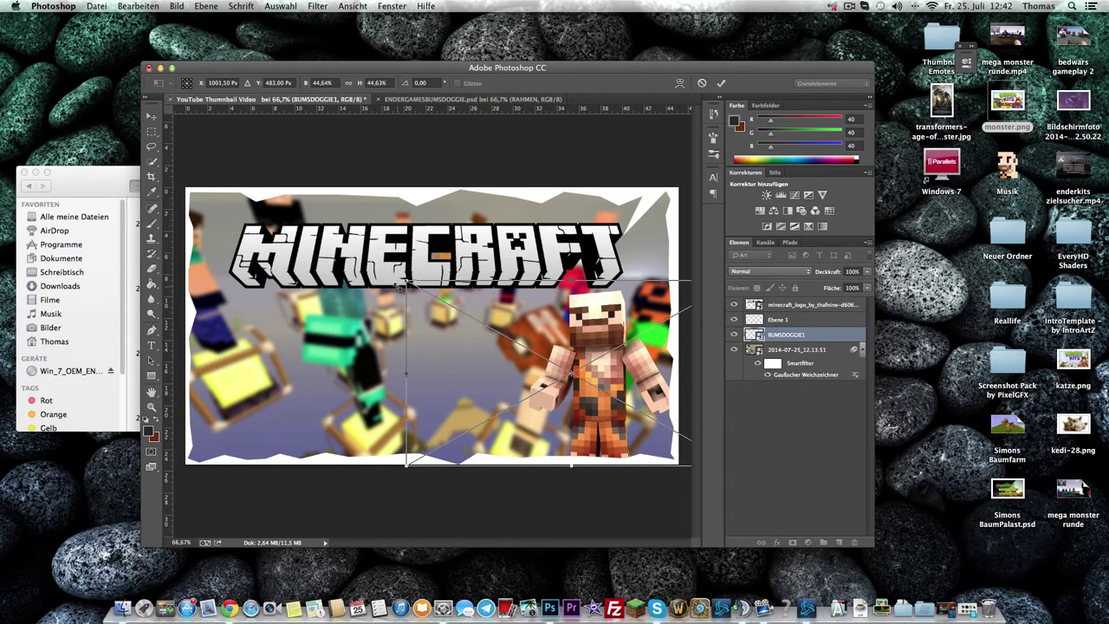
mouse_move(520, 317)
mouse_down()
mouse_move(502, 329)
mouse_move(385, 336)
mouse_move(527, 328)
mouse_move(512, 324)
mouse_up()
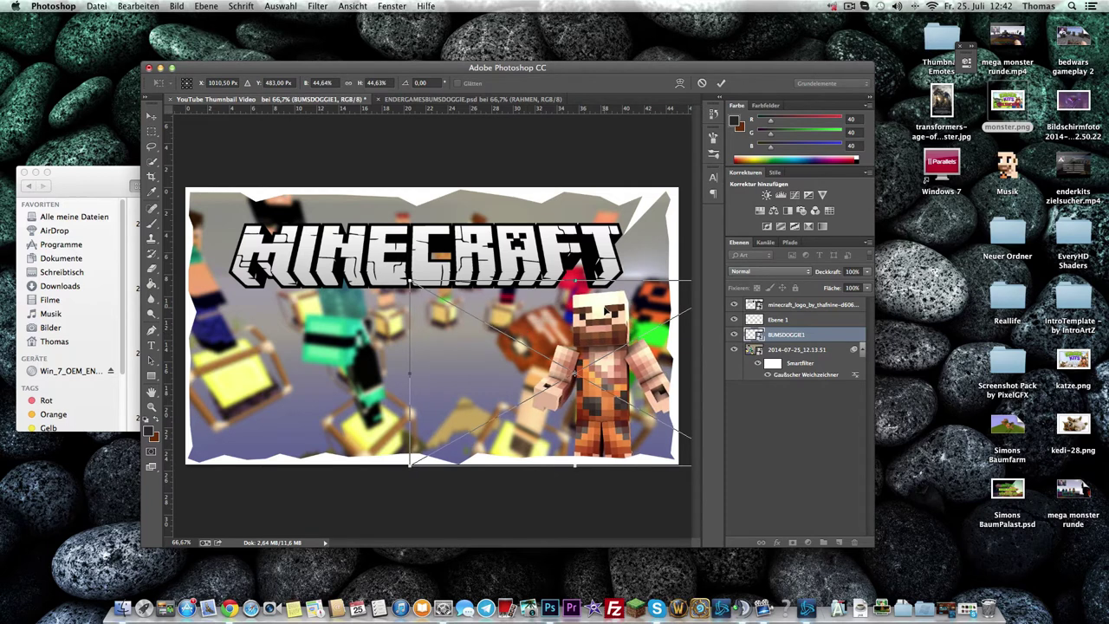
drag(614, 307, 608, 311)
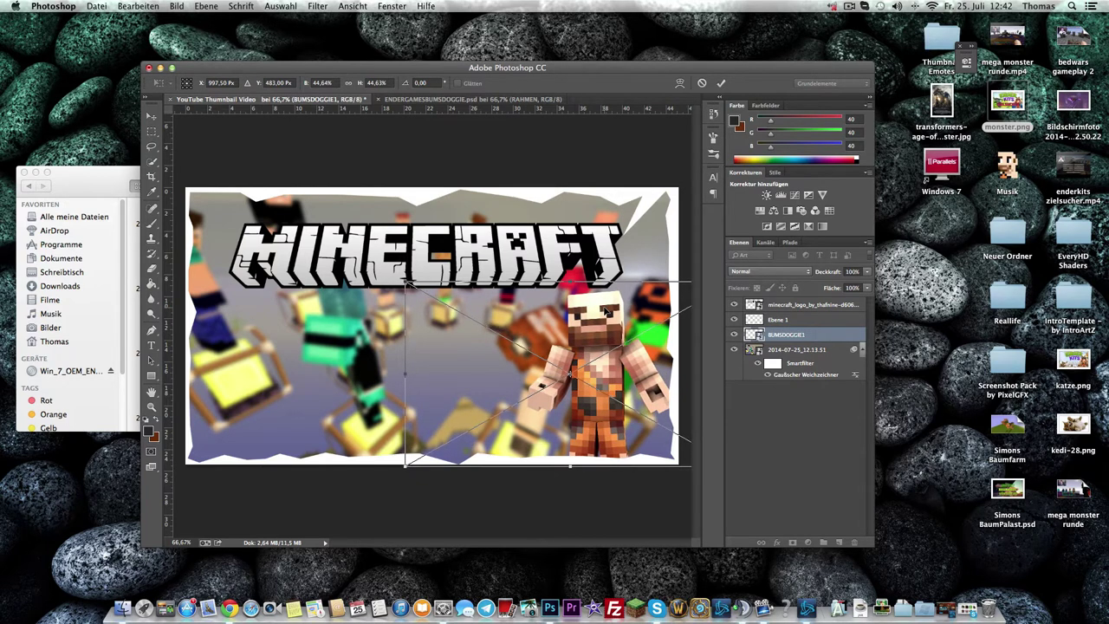
drag(607, 311, 599, 312)
key(Up)
key(Up)
key(Up)
key(Left)
key(Left)
key(Left)
key(Up)
key(Up)
key(Up)
key(Left)
key(Left)
key(Left)
key(Left)
key(Left)
key(Left)
click(719, 82)
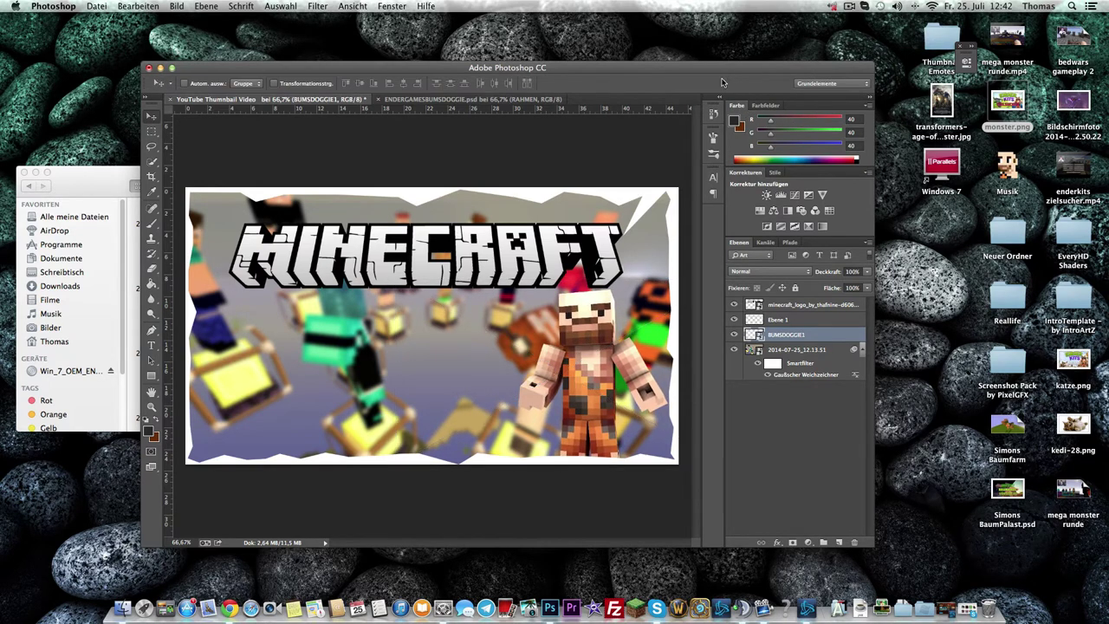
double_click(856, 338)
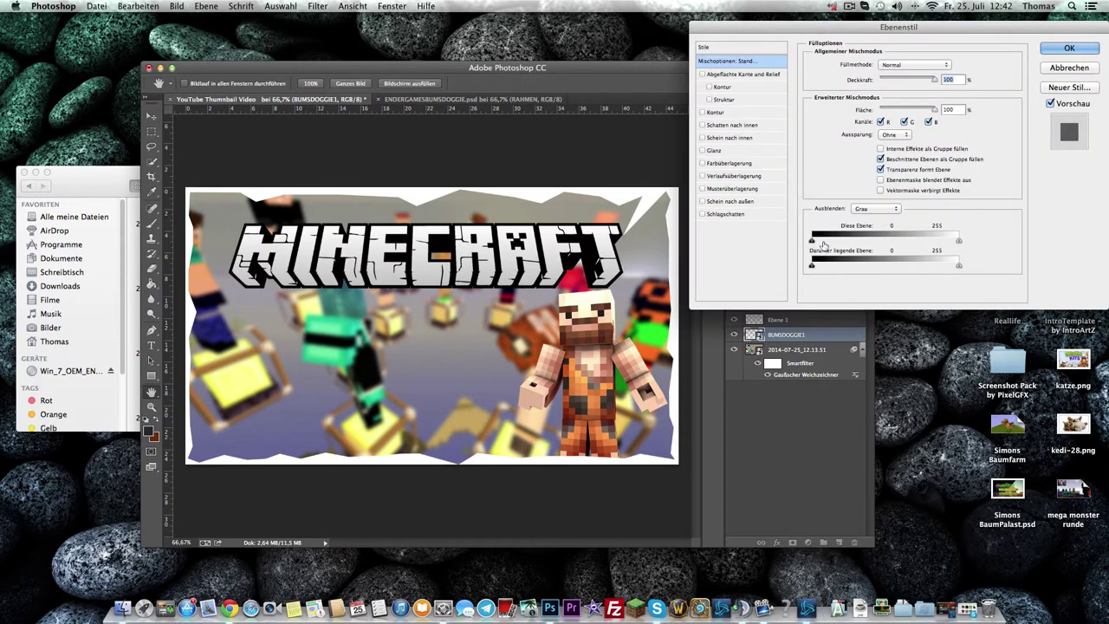
- Give the BUMSDOGGIE1 layer a white Kontur stroke outline
click(715, 112)
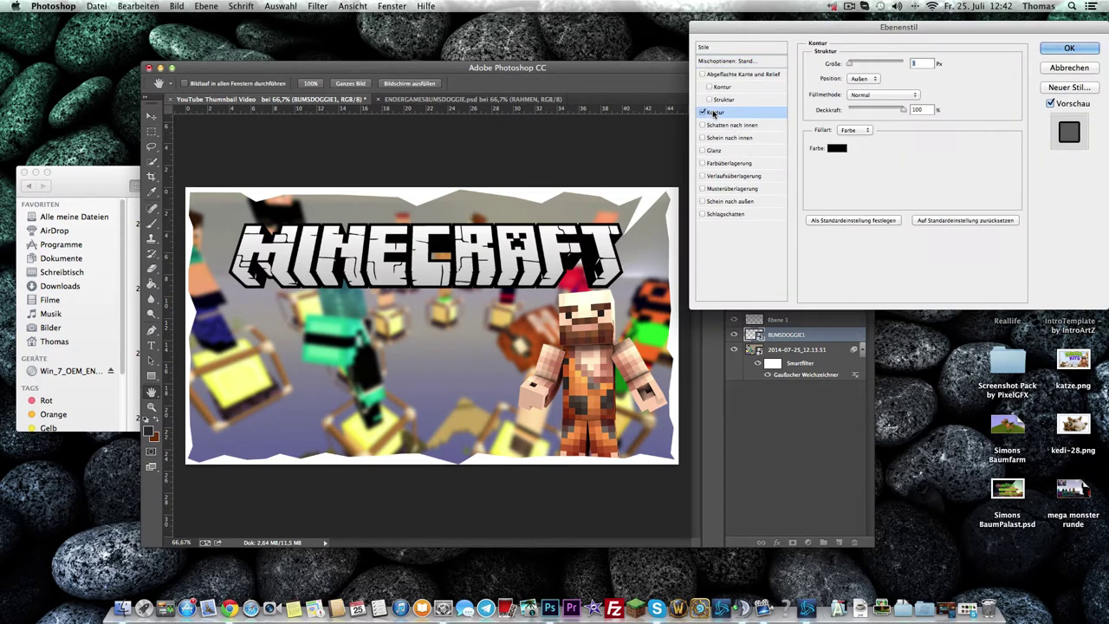
click(837, 149)
drag(688, 253, 605, 183)
click(853, 178)
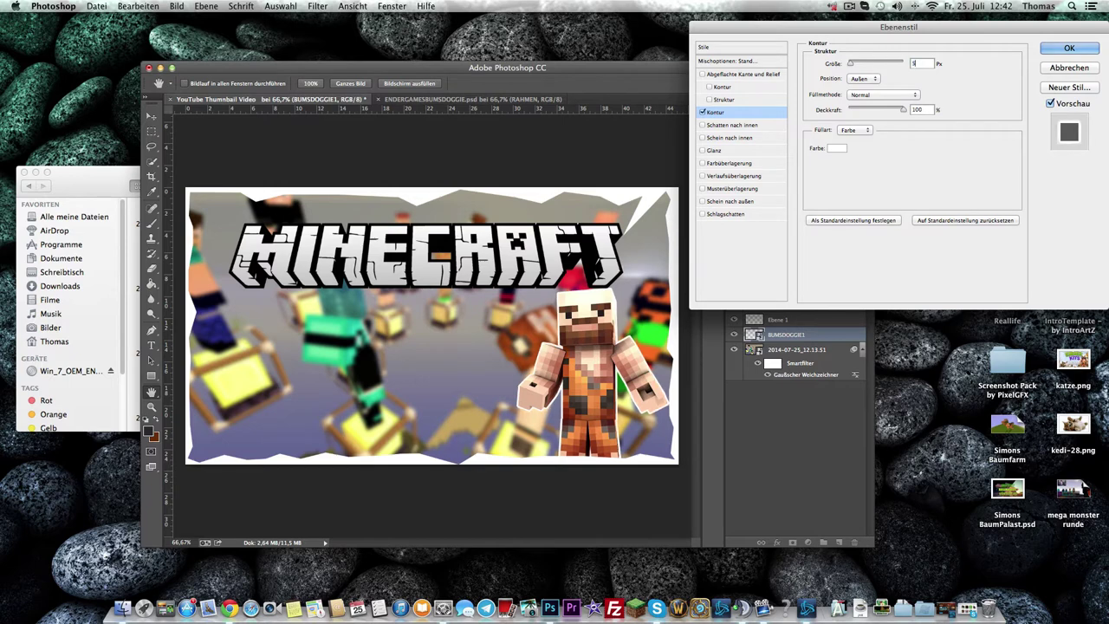
click(1069, 49)
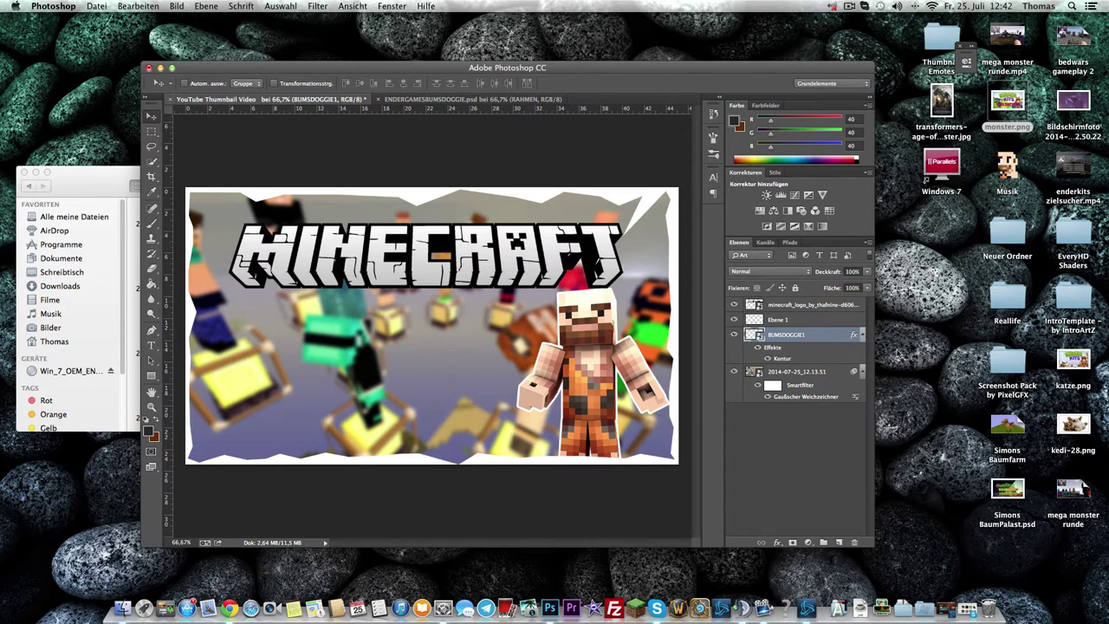
- On a new layer above the logo, type 'TIMOLIANSCHE SPIELE' in a larger font size
click(801, 308)
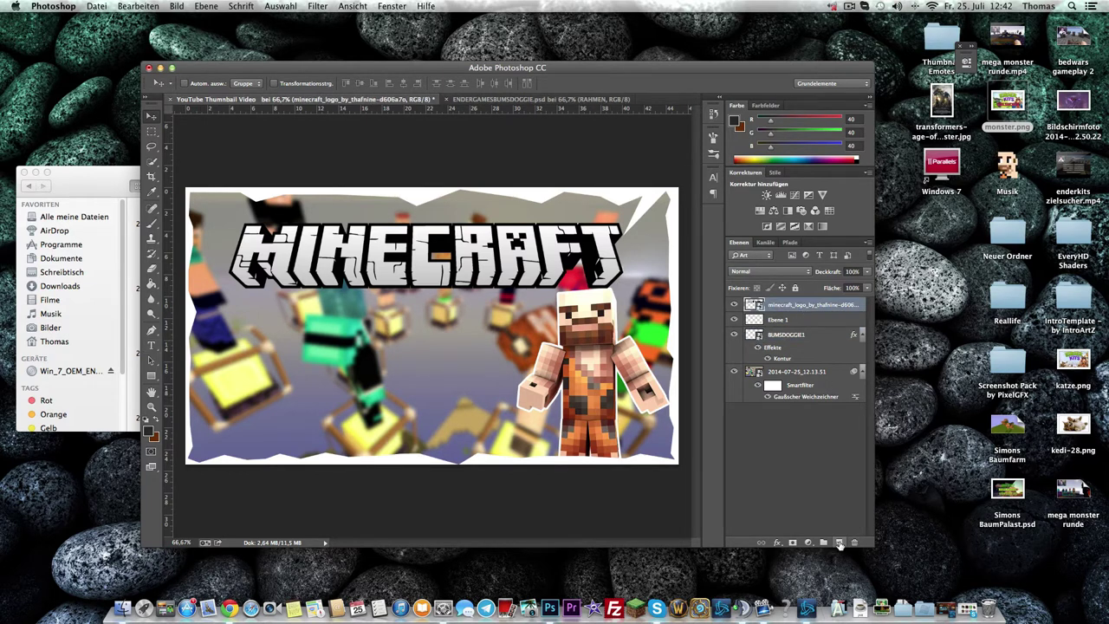
click(839, 542)
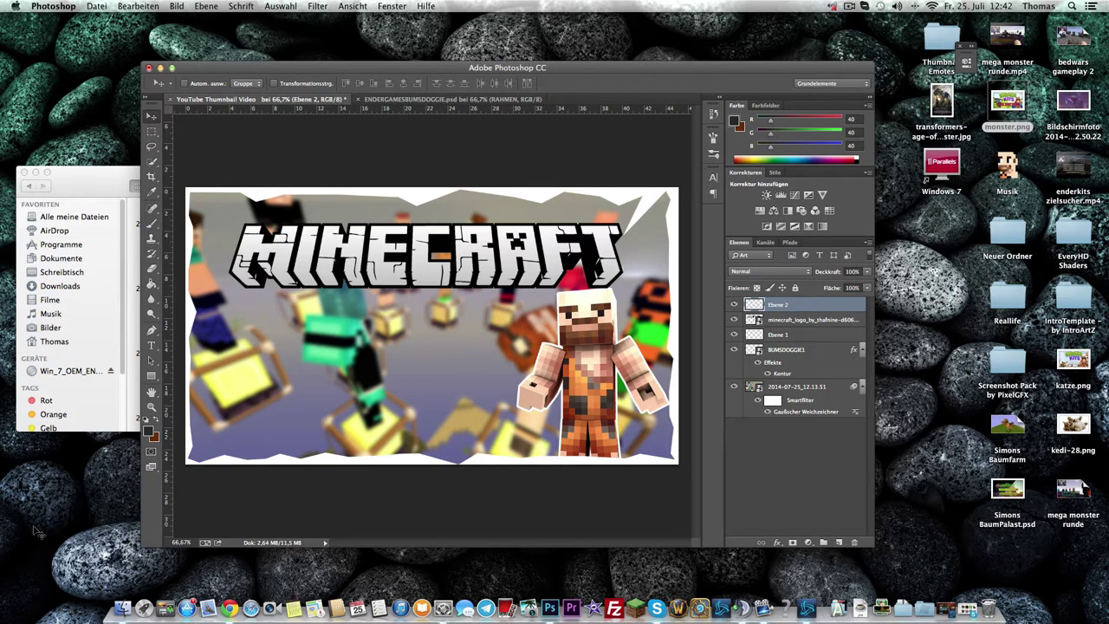
click(152, 345)
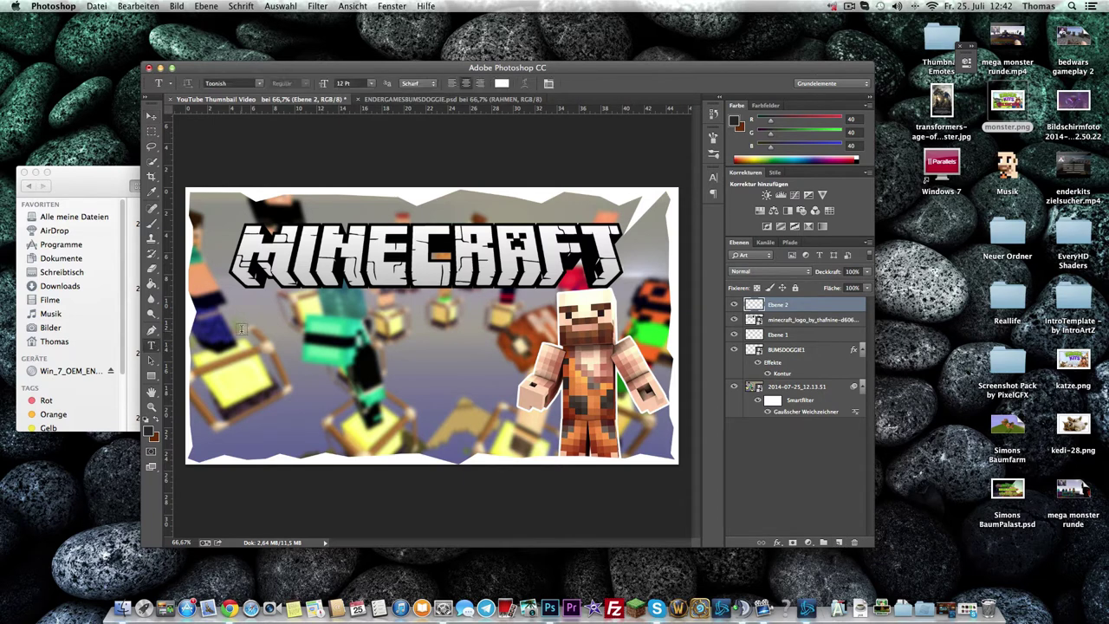
click(283, 351)
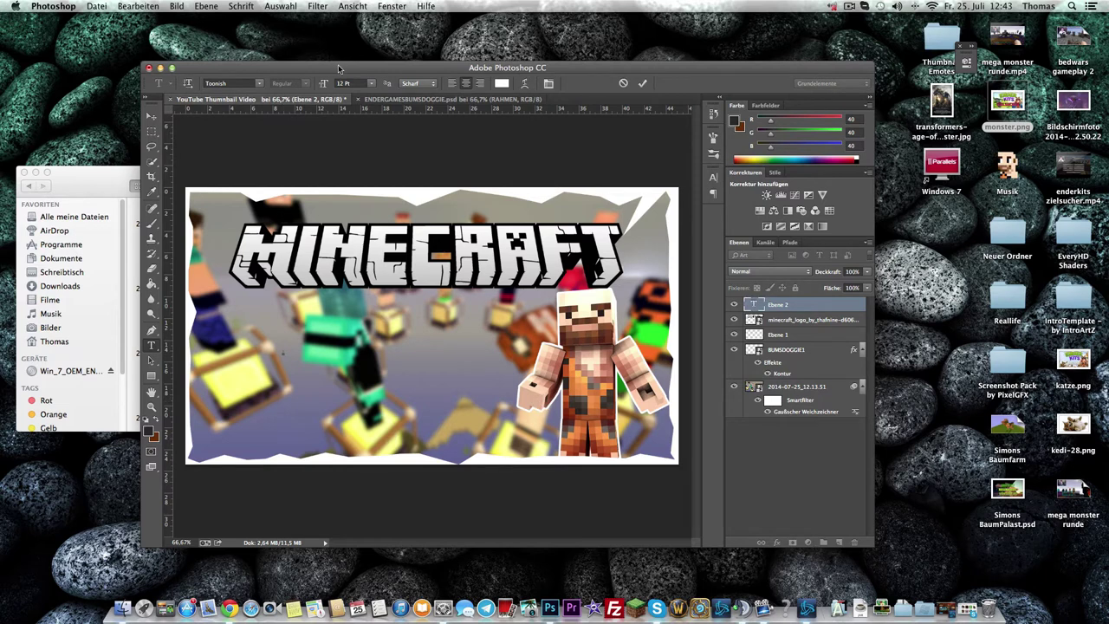
drag(323, 85, 373, 84)
click(283, 351)
text(TIMOLIANSCHE SPIELE)
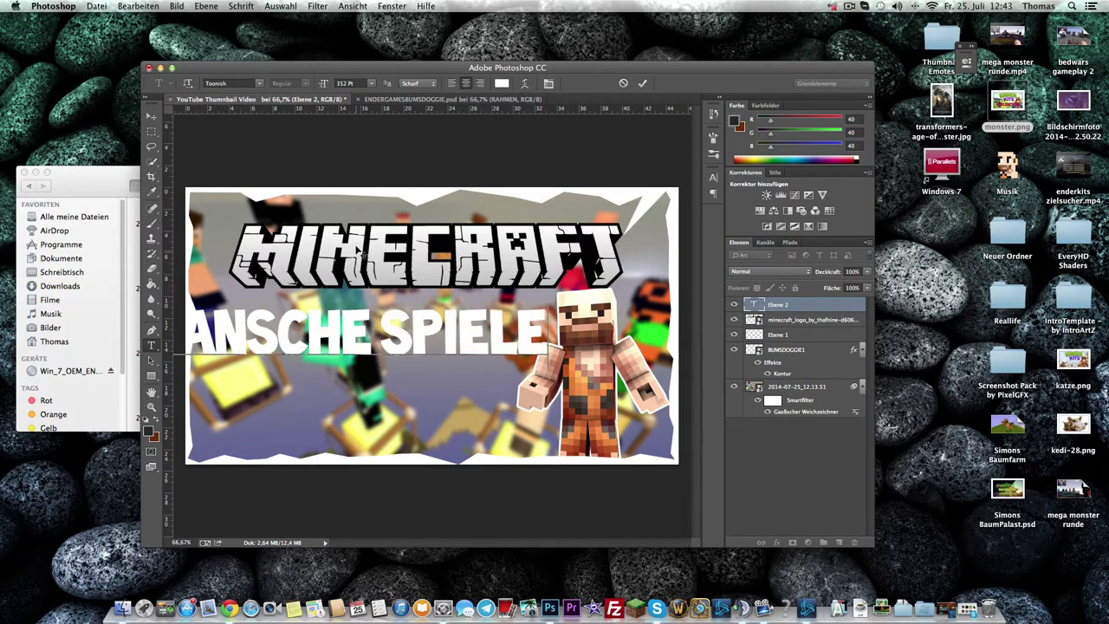
click(642, 82)
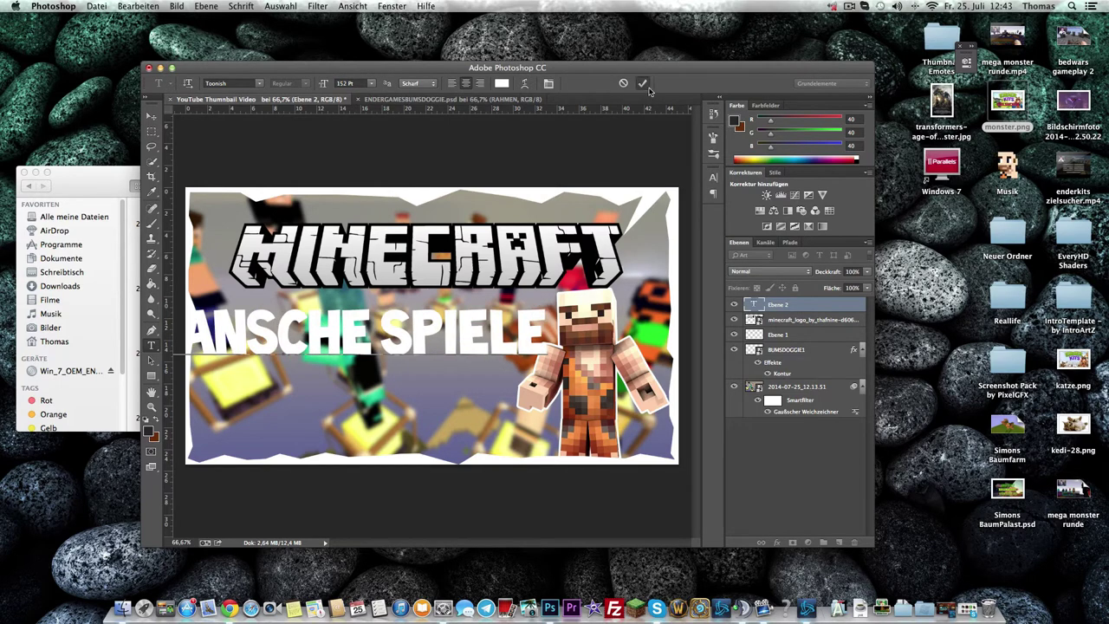
- Move the title right onto the image and put SPIELE on a second line
click(151, 113)
drag(351, 343, 481, 330)
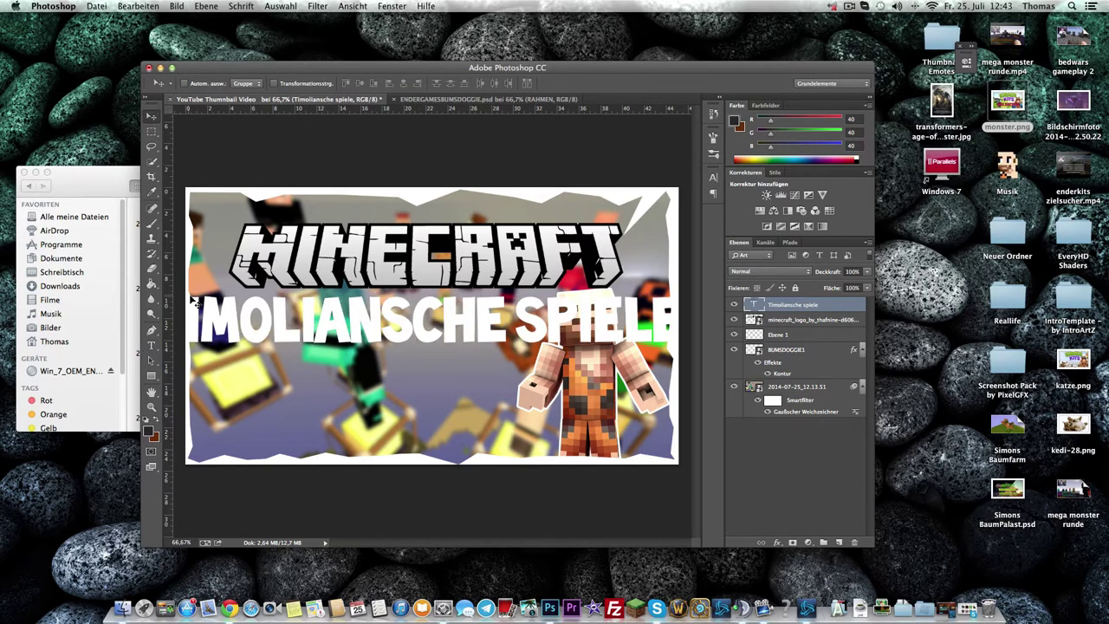
click(150, 345)
click(520, 328)
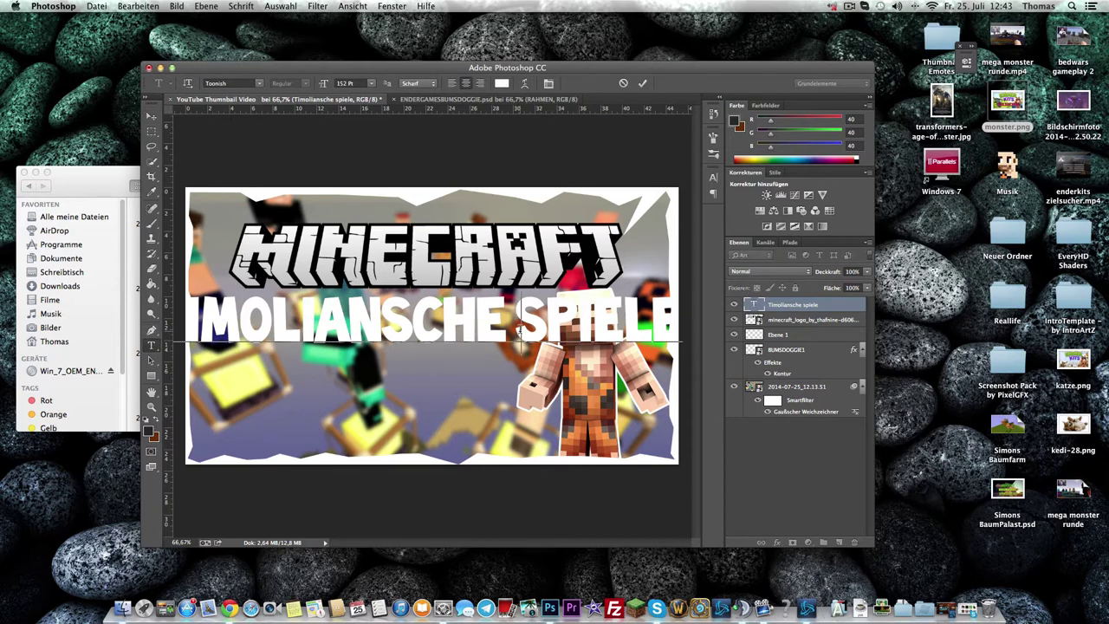
key(Return)
click(641, 84)
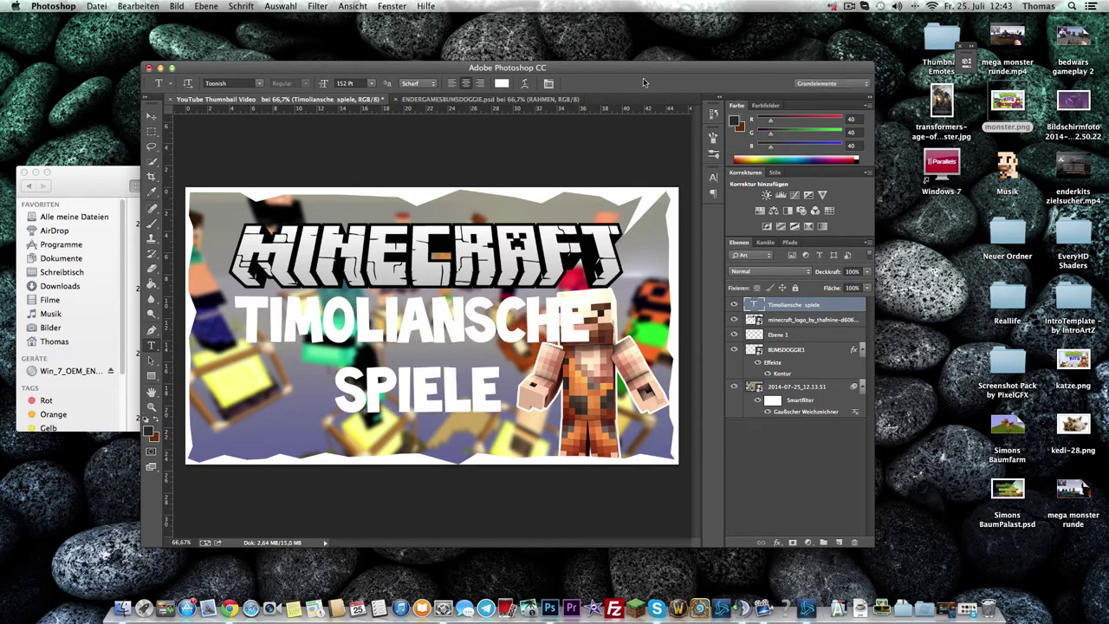
- Nudge the title left and scale it to about 90% beside the character
click(152, 116)
drag(462, 383, 451, 383)
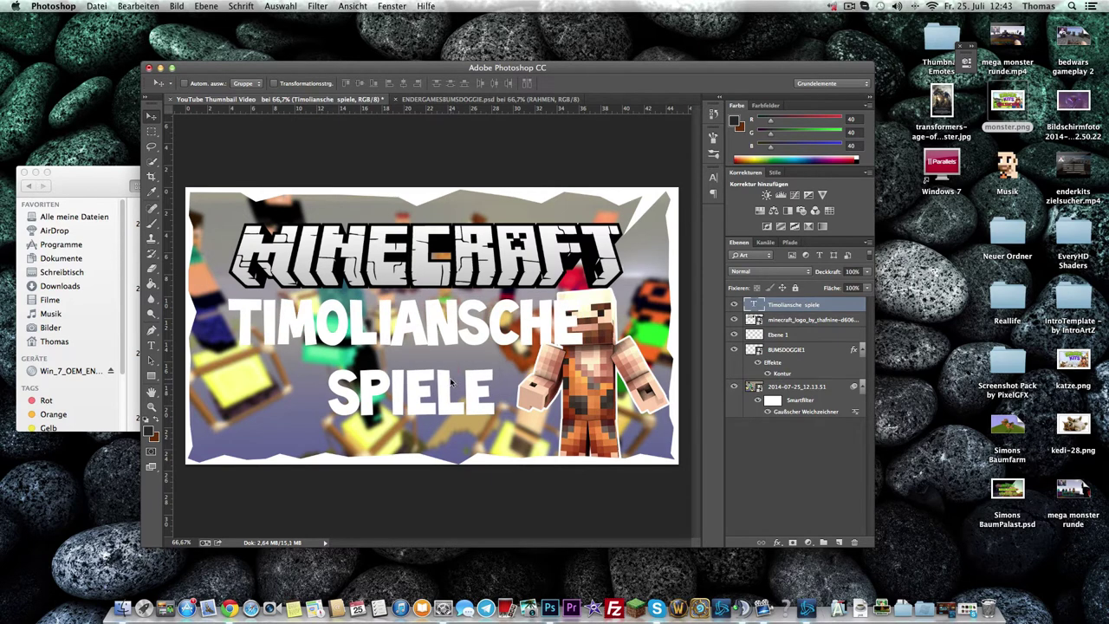
key(ctrl+t)
mouse_move(591, 296)
mouse_down()
mouse_move(531, 328)
mouse_move(532, 346)
mouse_up()
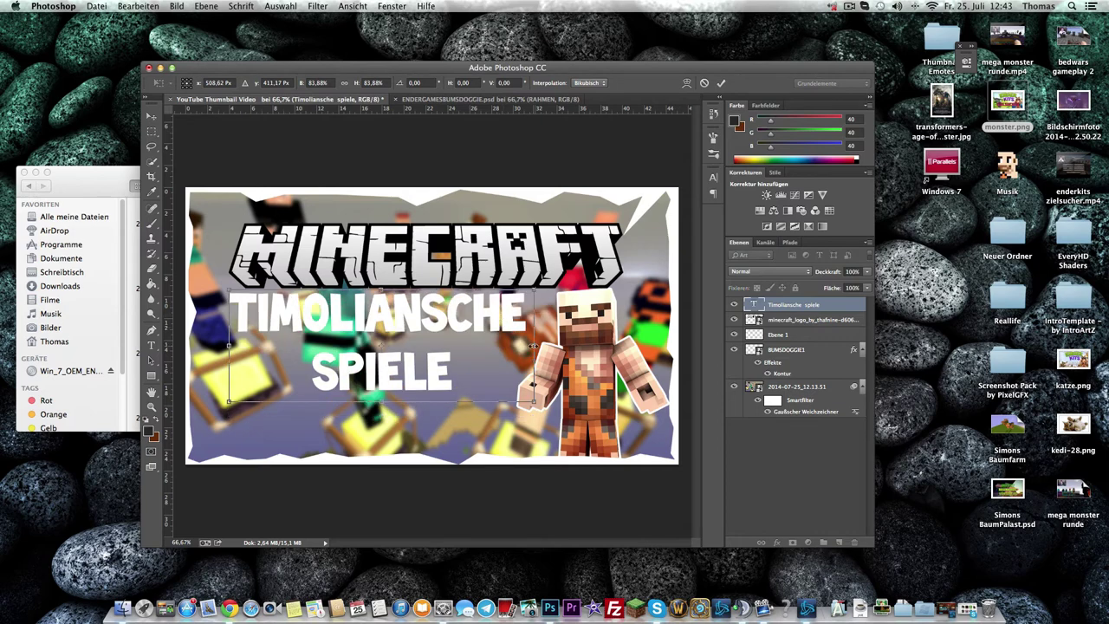
drag(538, 394, 553, 414)
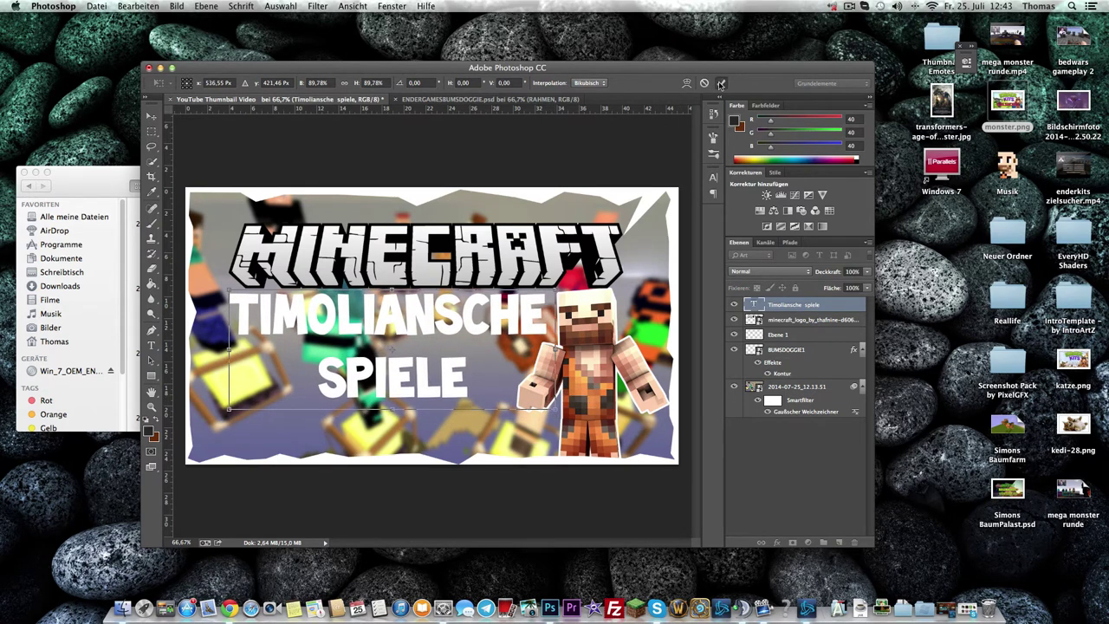
click(721, 83)
click(152, 344)
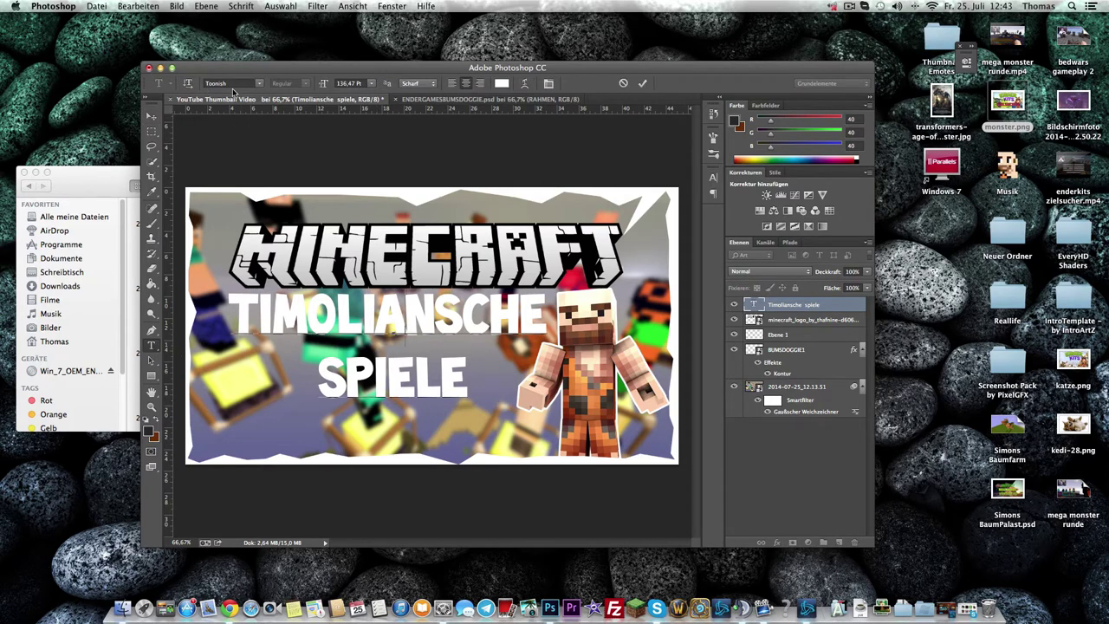
click(642, 84)
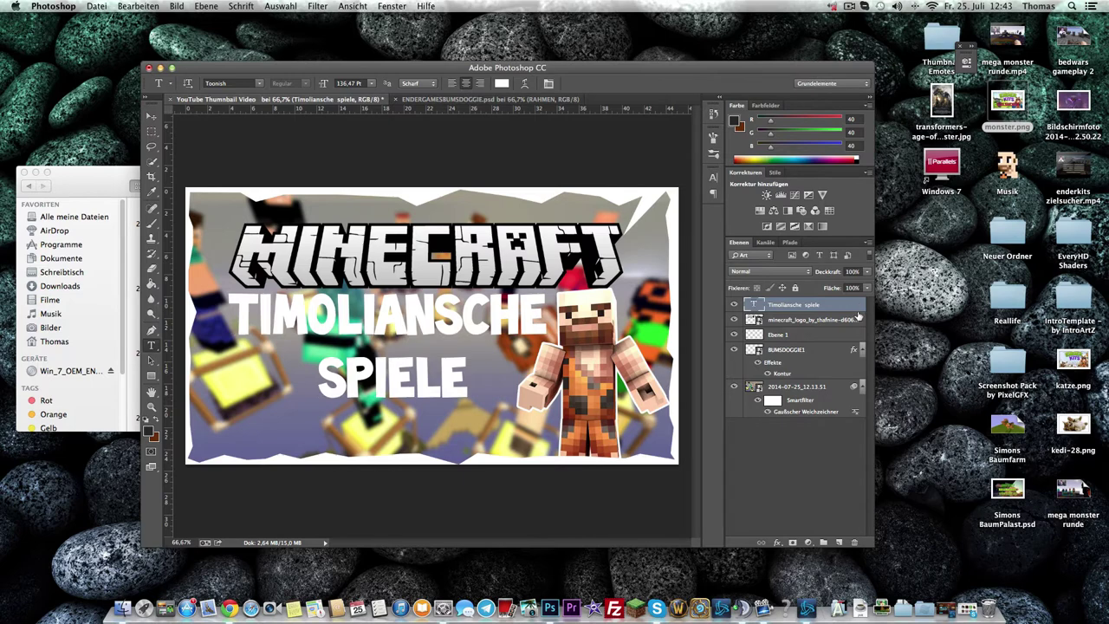
- Open the logo's layer style settings, dismiss the new style prompt, and close them unchanged
double_click(857, 317)
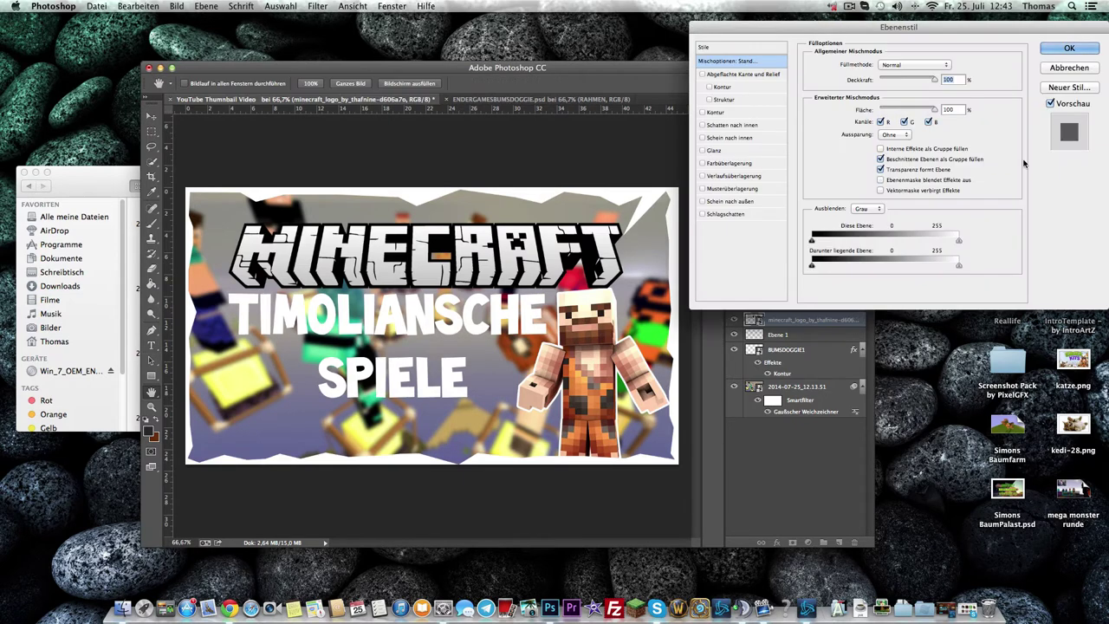
click(1085, 89)
click(679, 279)
click(1069, 50)
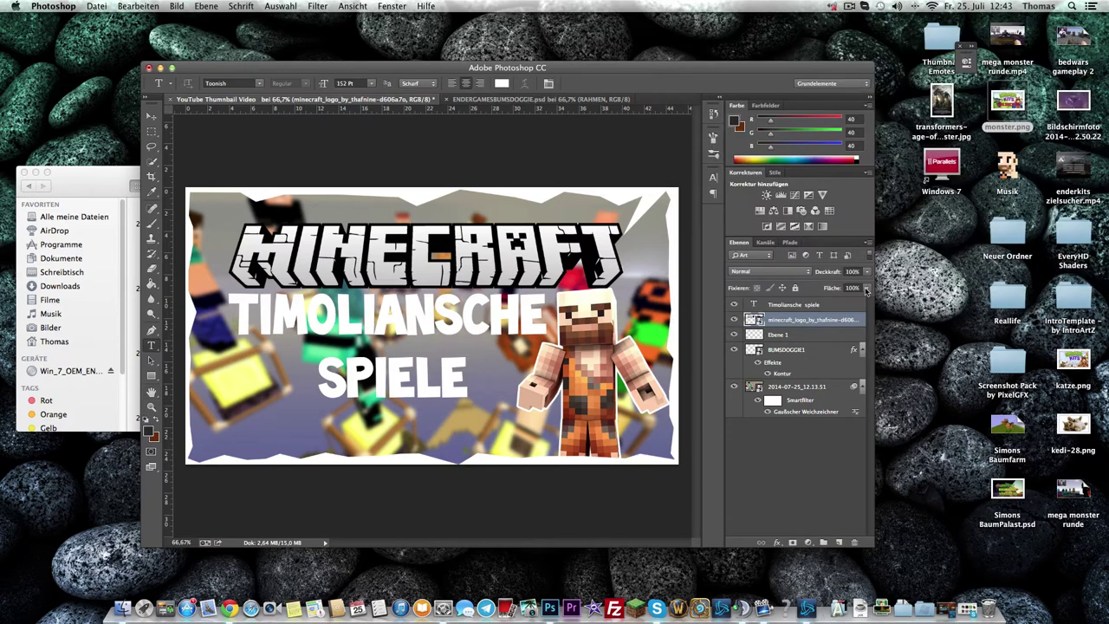
- Add a drop shadow and a gradient overlay to the TIMOLIANSCHE SPIELE text layer
click(856, 304)
double_click(856, 305)
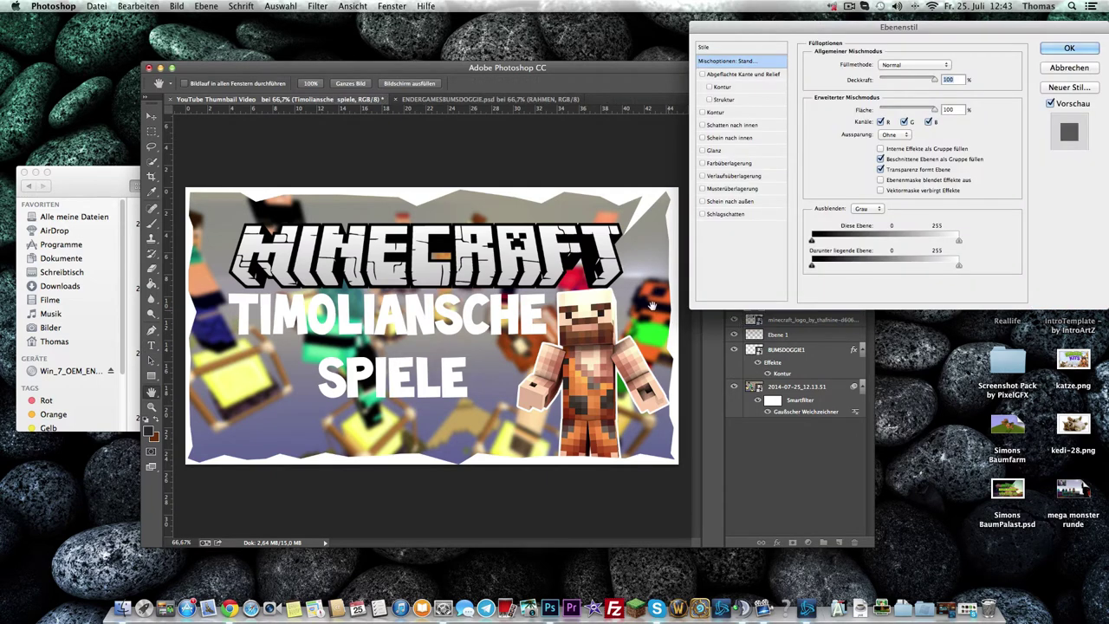
click(730, 215)
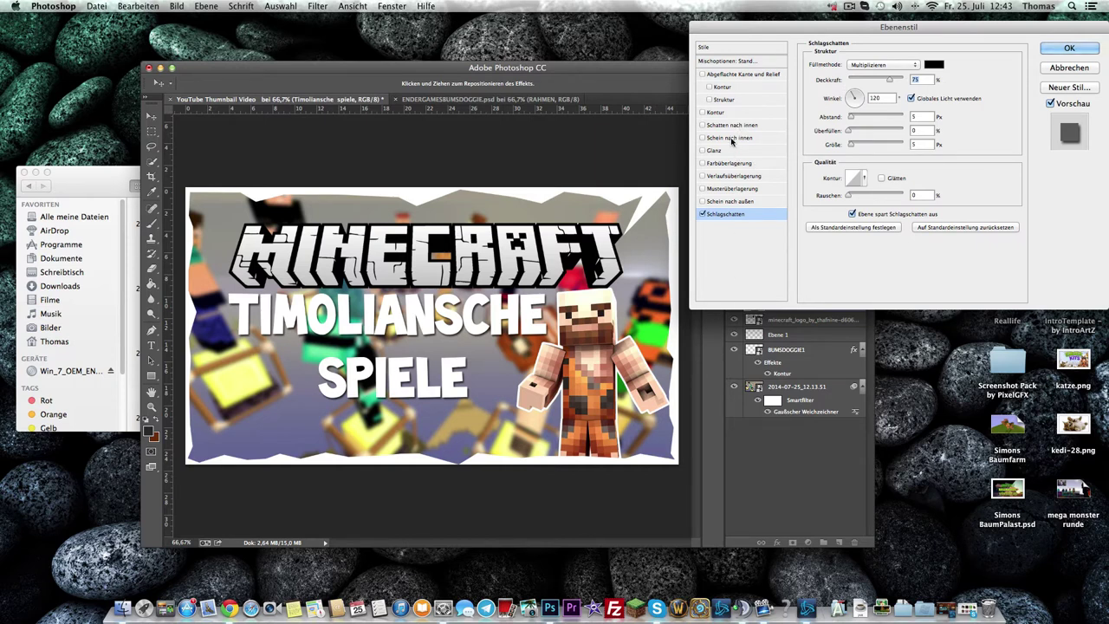
click(737, 176)
click(870, 93)
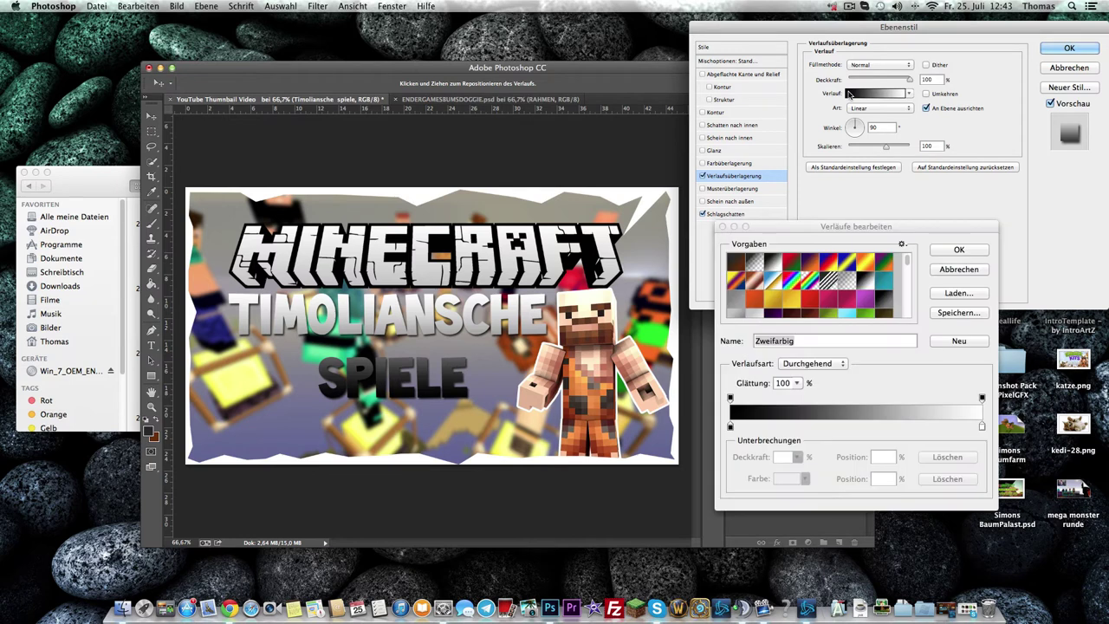
key(Return)
- Preview blue, green, rainbow and dark-blue gradient presets on the title text
scroll(828, 295, down, 3)
scroll(836, 286, down, 1)
scroll(844, 279, down, 2)
scroll(857, 269, down, 3)
scroll(857, 269, down, 3)
scroll(857, 269, down, 3)
scroll(856, 269, down, 3)
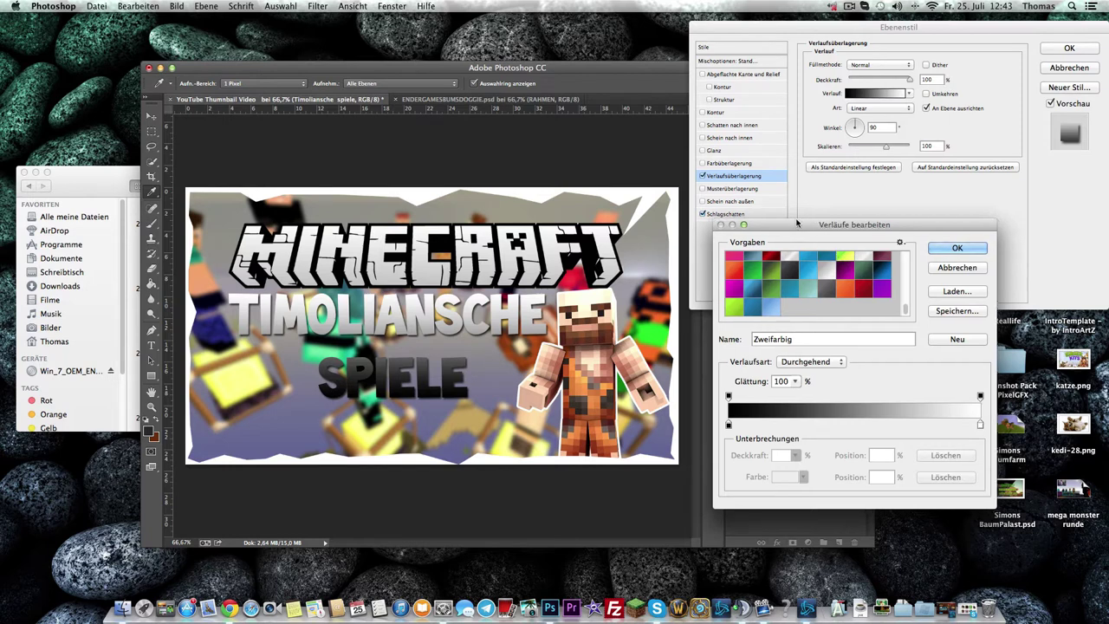
drag(822, 231, 808, 183)
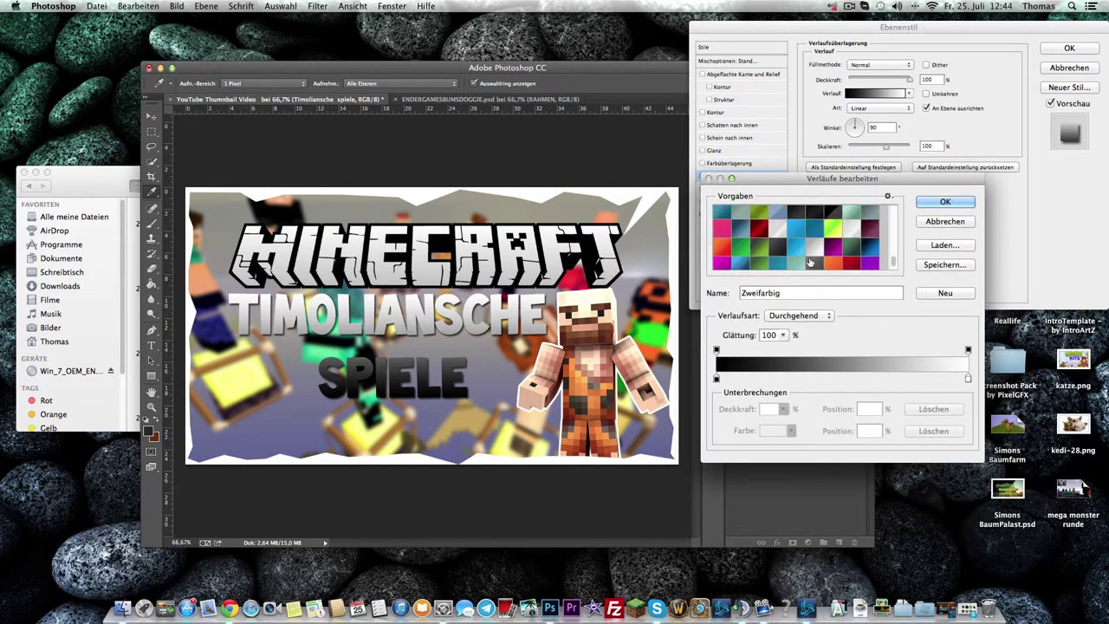
click(808, 258)
scroll(804, 246, up, 3)
click(804, 246)
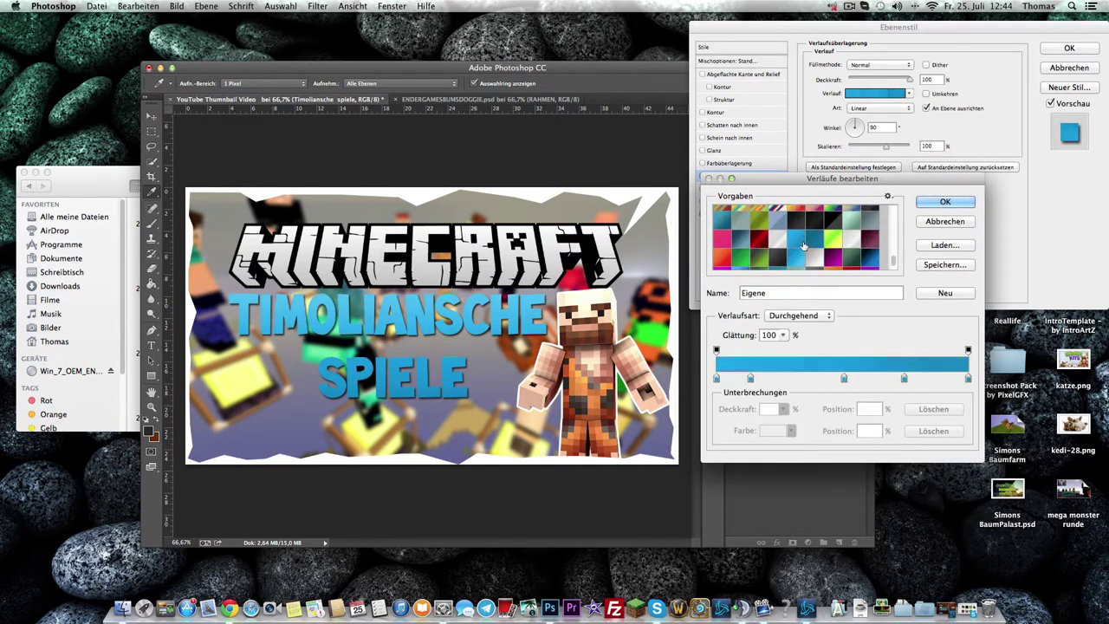
scroll(784, 249, up, 2)
click(767, 255)
scroll(768, 253, down, 2)
scroll(765, 251, up, 2)
scroll(762, 247, up, 1)
click(755, 233)
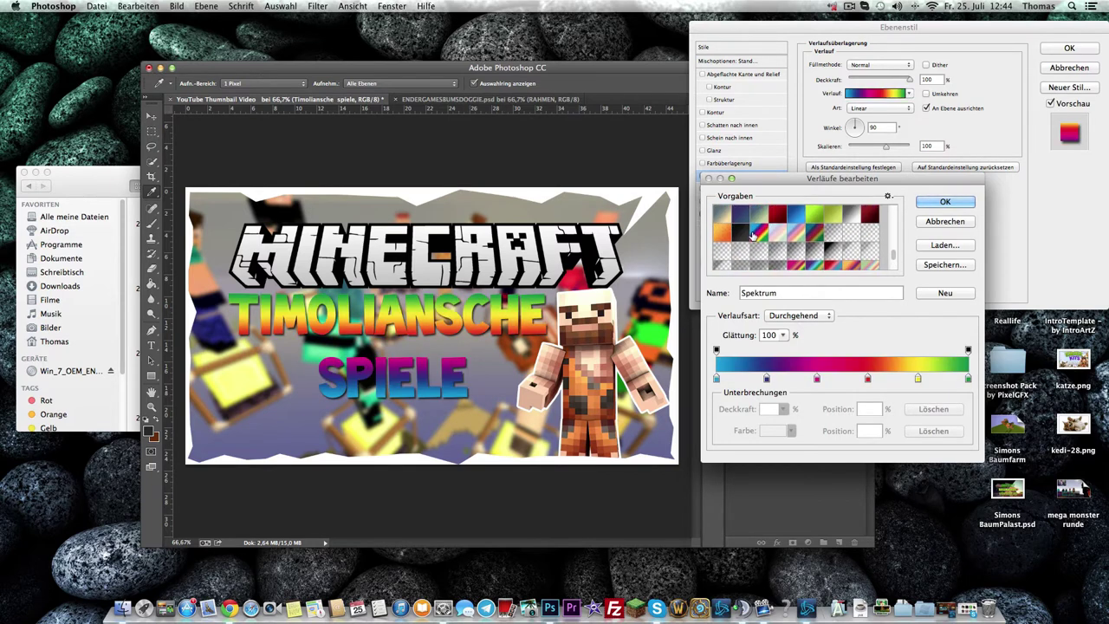
scroll(750, 231, up, 1)
click(747, 228)
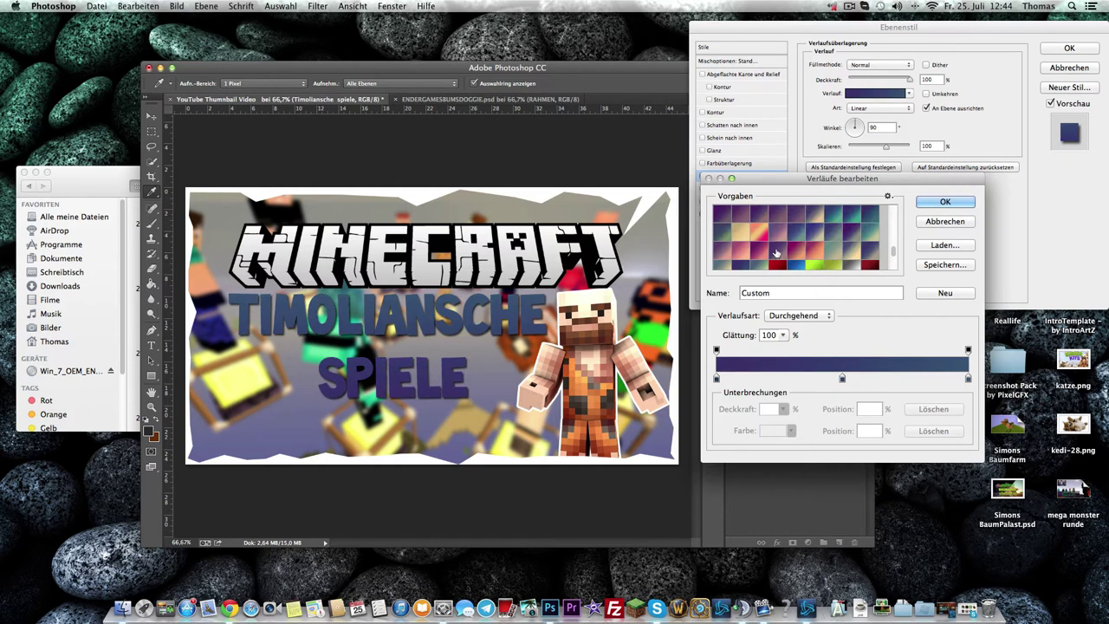
- Try purple-pink, red AIR, Flash, orange-yellow, GreenGel and blue gradients on the title
click(773, 251)
scroll(773, 250, up, 3)
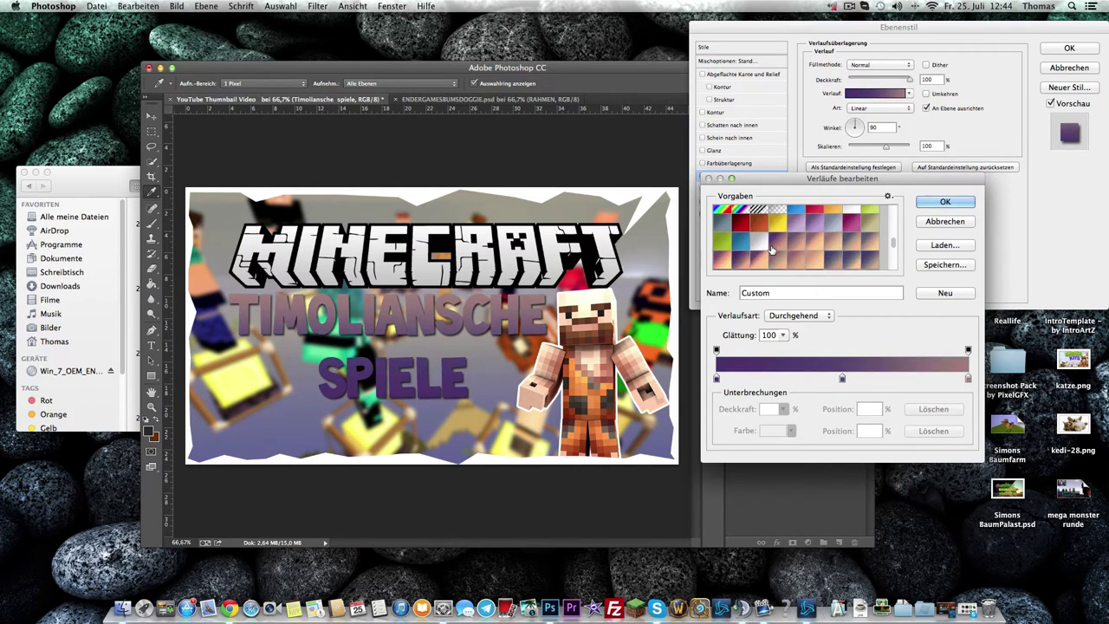
click(763, 251)
scroll(748, 250, up, 2)
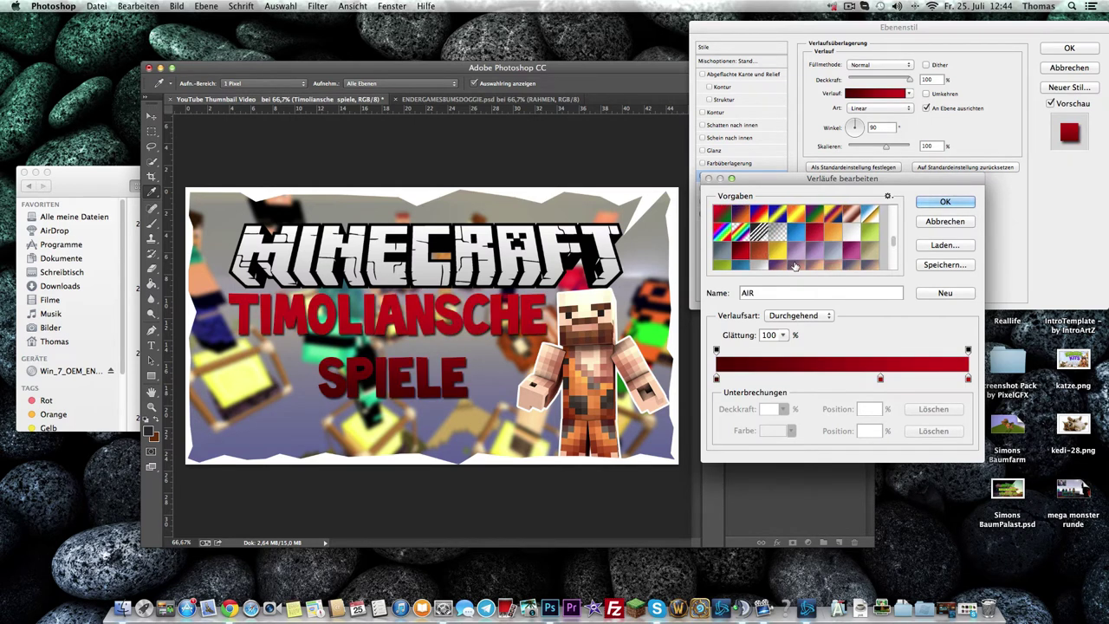
scroll(748, 250, up, 1)
click(812, 247)
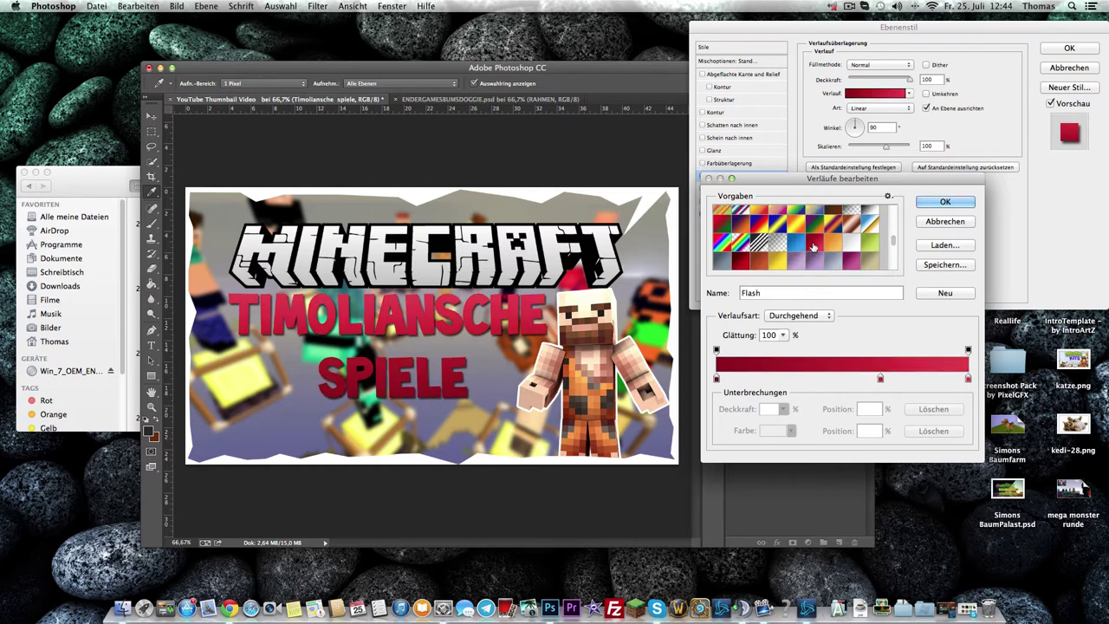
scroll(768, 250, up, 1)
scroll(772, 247, up, 2)
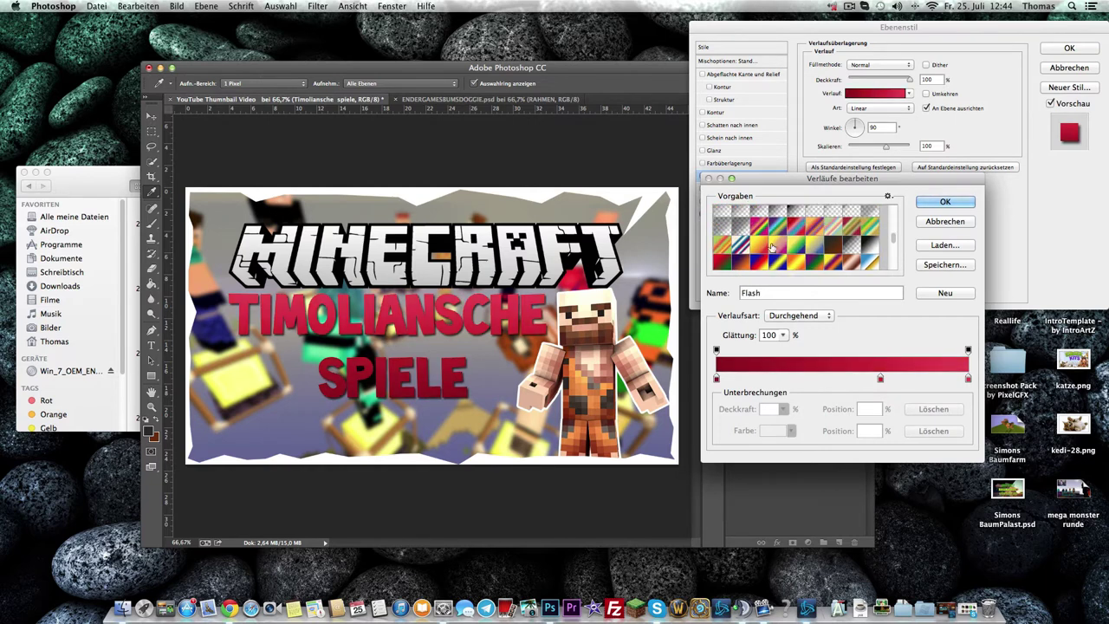
click(767, 247)
scroll(770, 233, up, 1)
scroll(770, 230, up, 1)
click(765, 227)
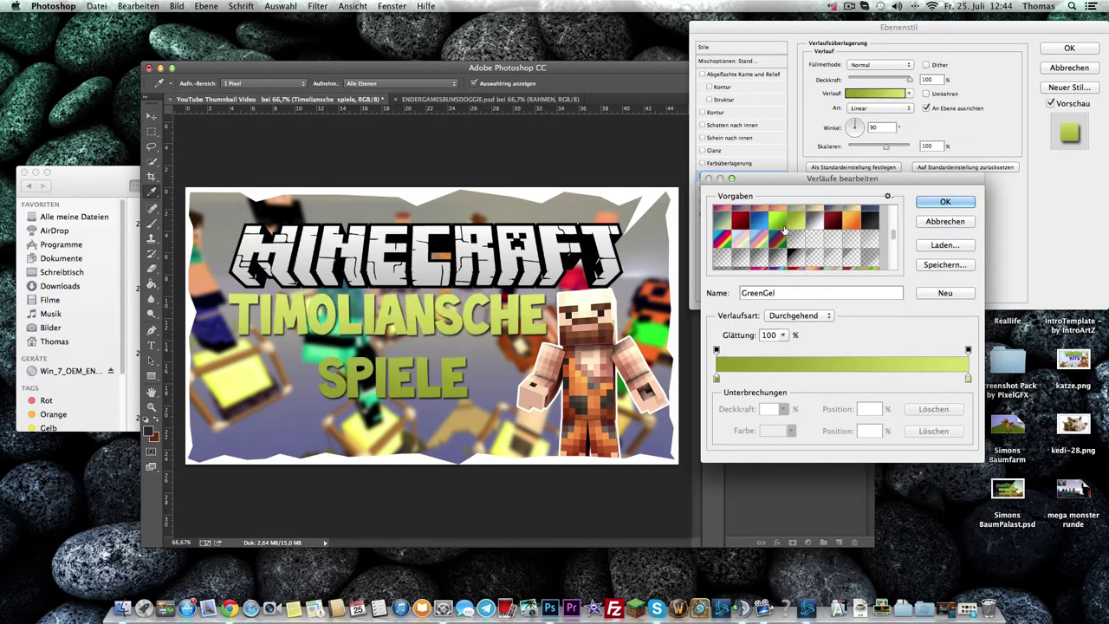
click(771, 228)
scroll(783, 247, up, 1)
scroll(784, 251, up, 2)
scroll(783, 251, up, 2)
scroll(783, 250, up, 2)
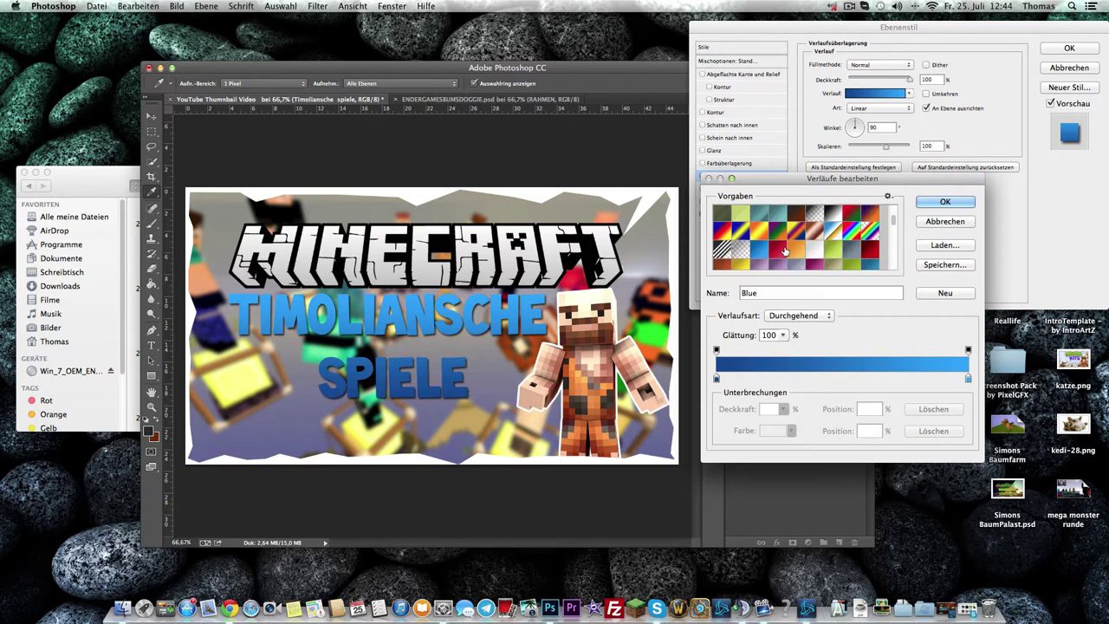
- After trying steel-blue and light-blue presets, apply the 'Blue' gradient preset to the title
click(868, 264)
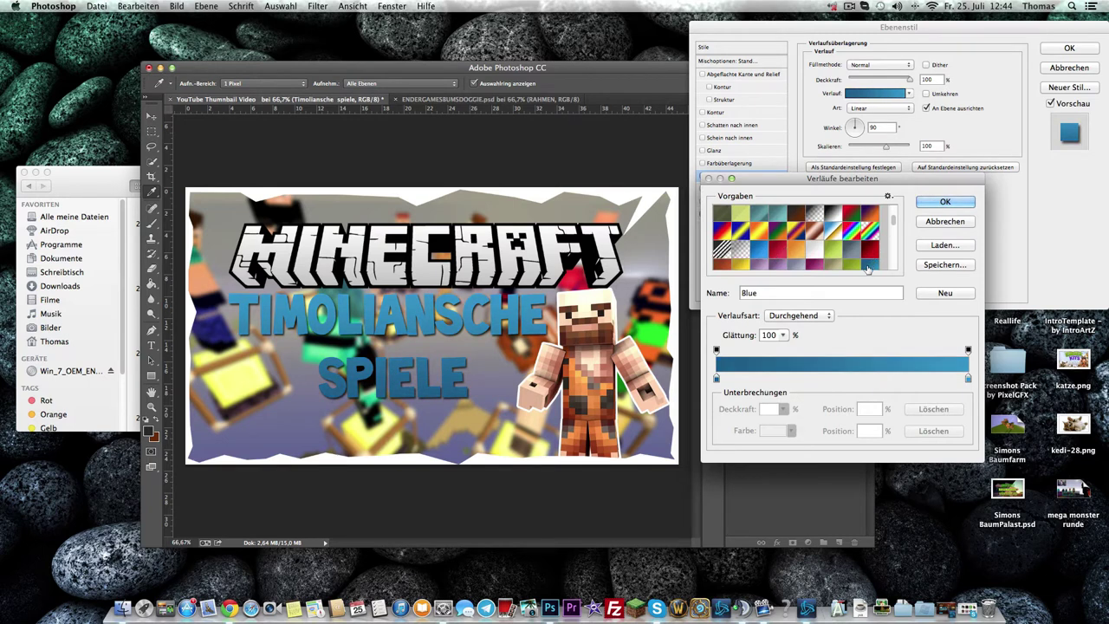
scroll(823, 256, down, 3)
click(725, 265)
click(816, 214)
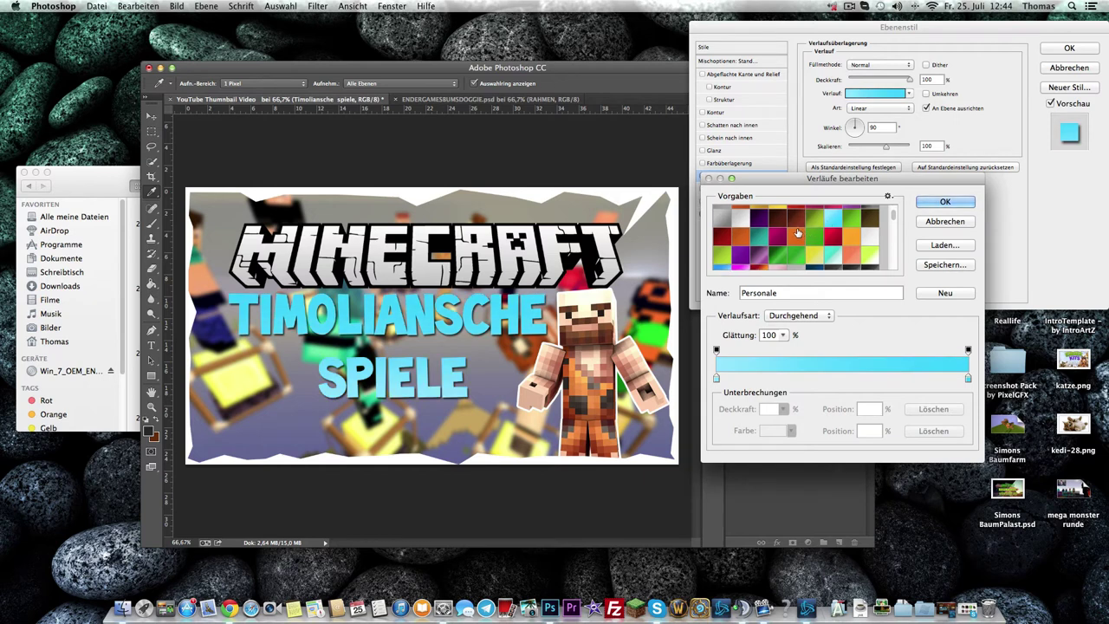
click(787, 243)
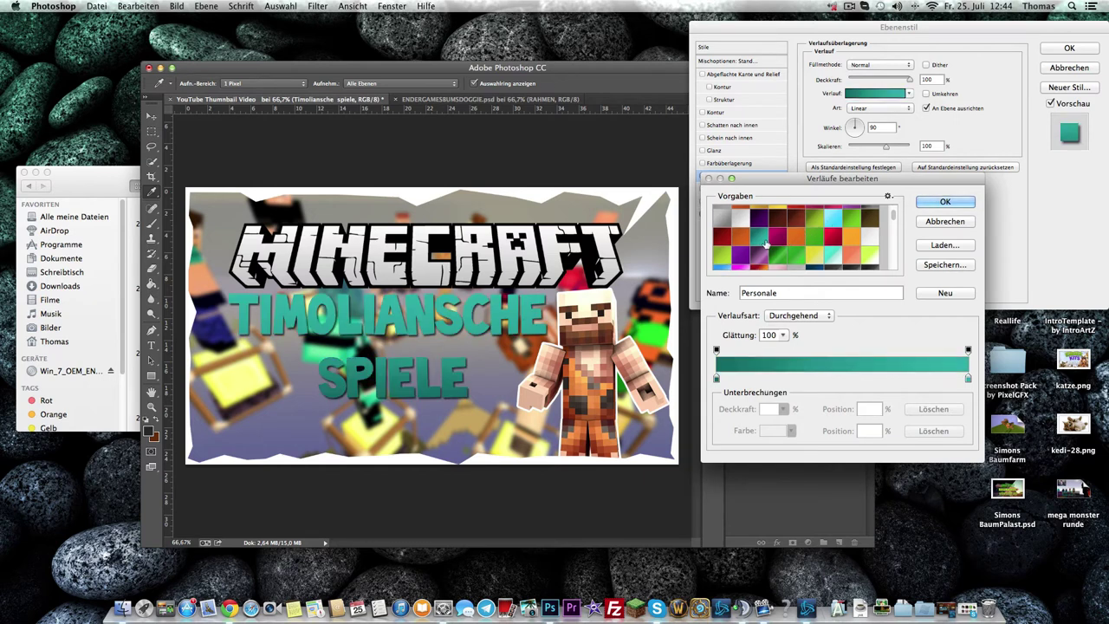
scroll(766, 241, down, 2)
scroll(765, 240, down, 2)
scroll(765, 238, down, 2)
scroll(766, 236, down, 2)
scroll(766, 236, down, 2)
click(766, 235)
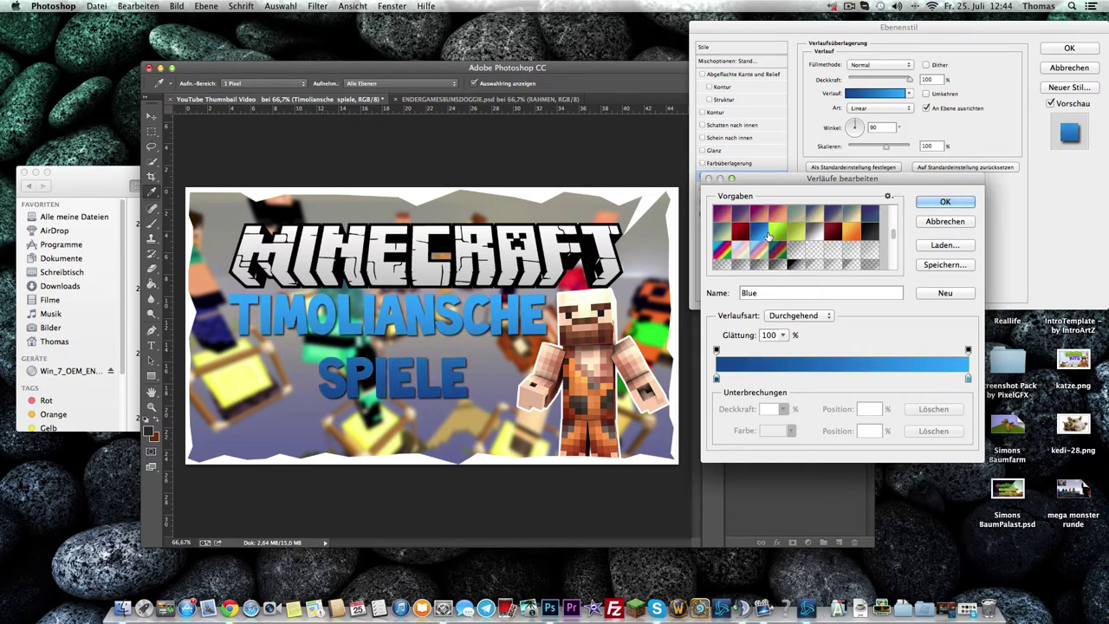
click(971, 205)
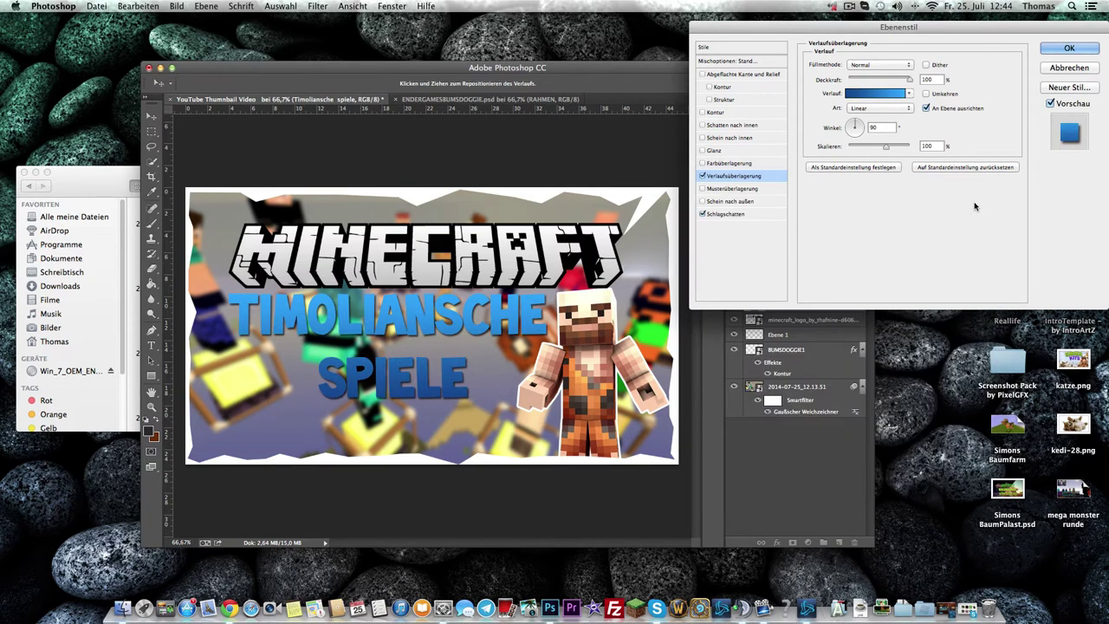
click(716, 113)
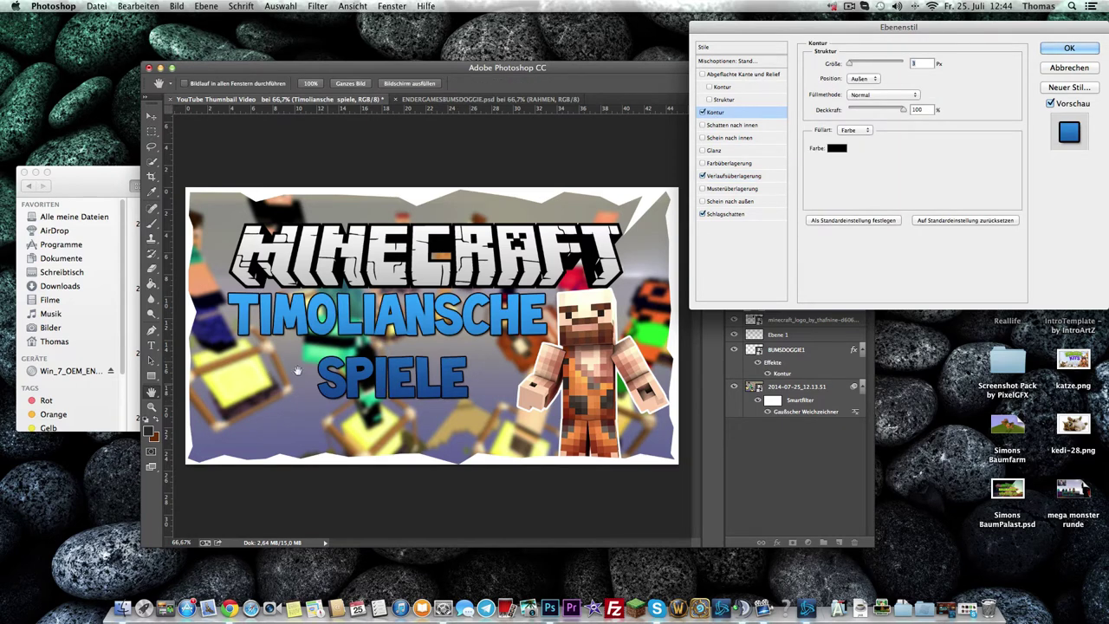
- Set the title's stroke to 2 px, then nudge the text slightly left and up
text(2)
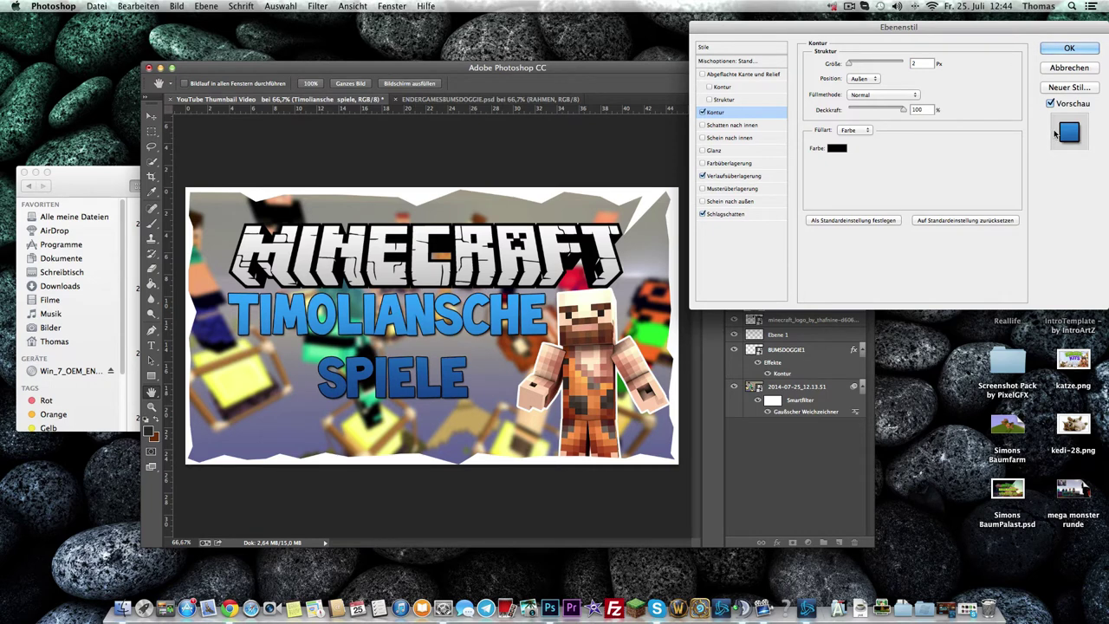
click(1069, 47)
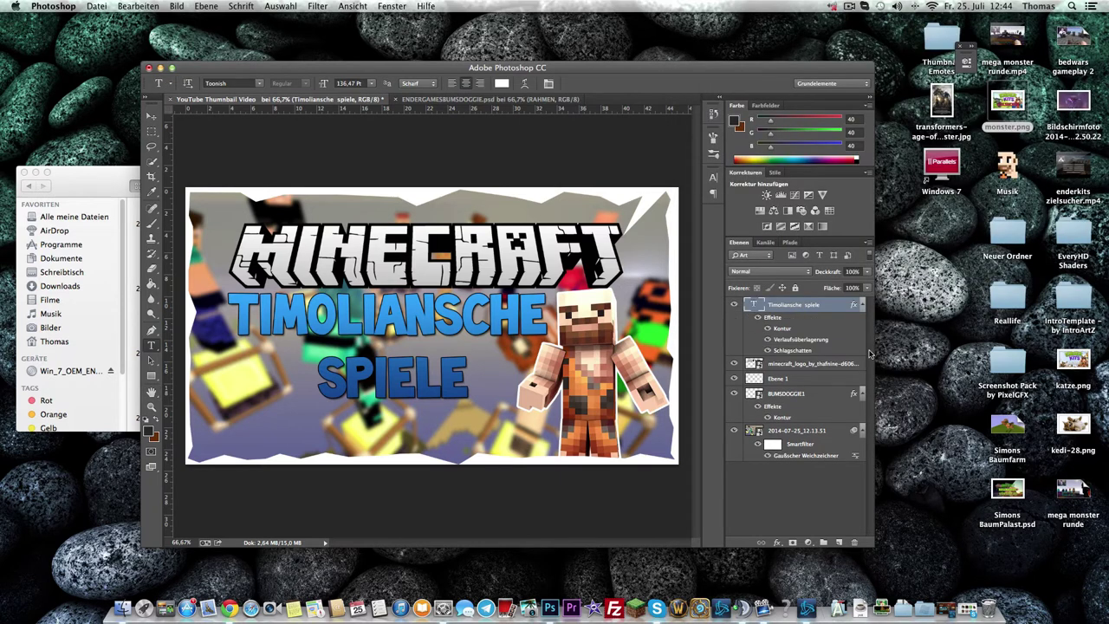
click(823, 363)
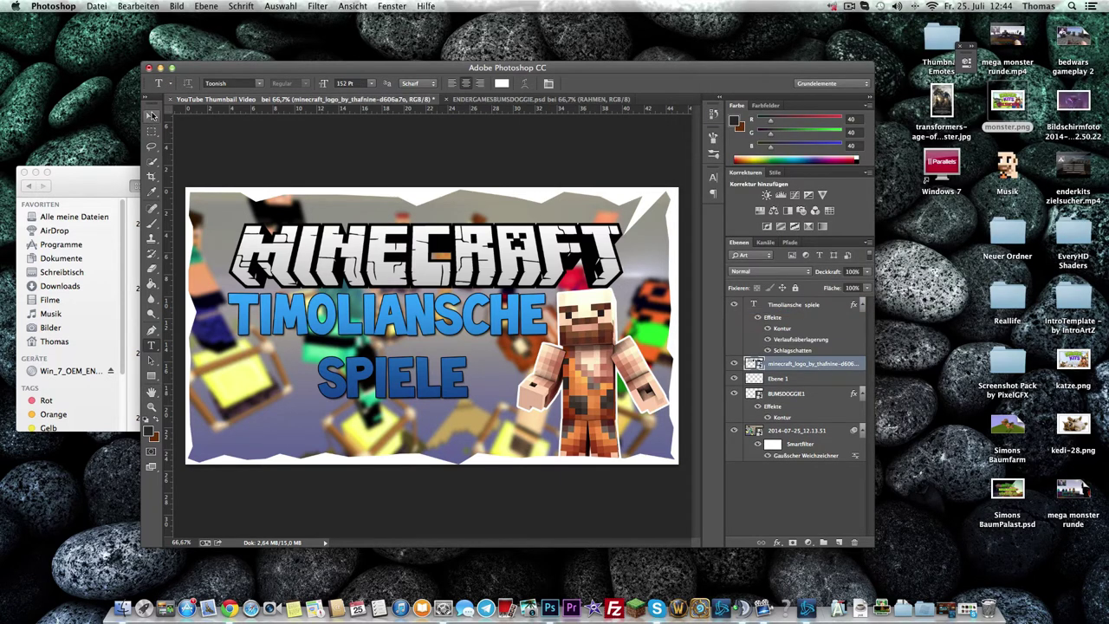
click(151, 115)
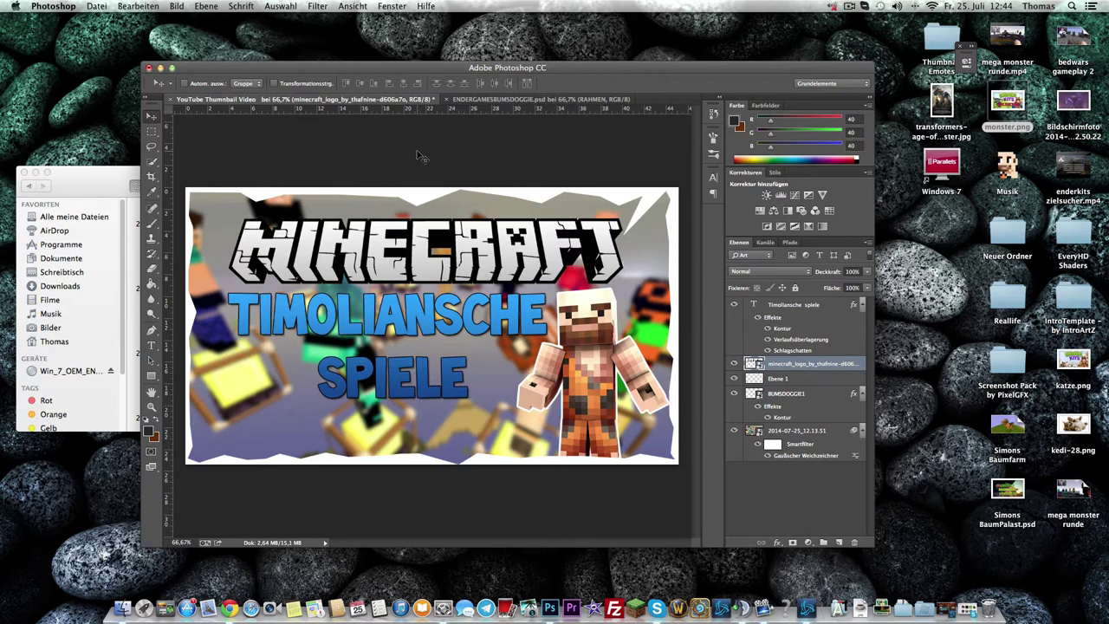
click(822, 305)
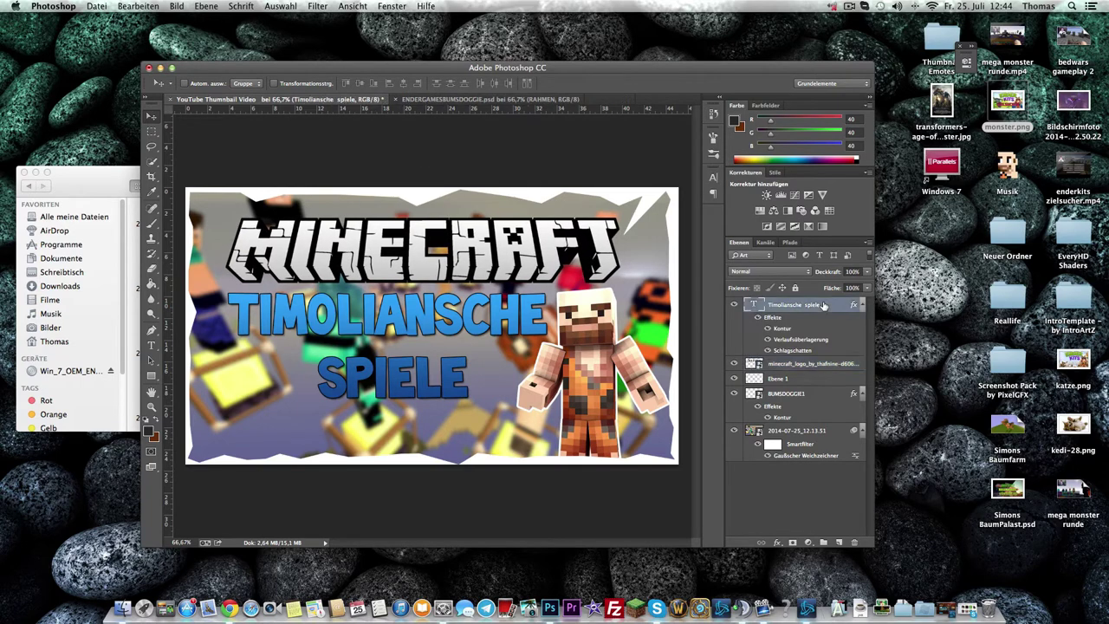
drag(394, 227, 391, 225)
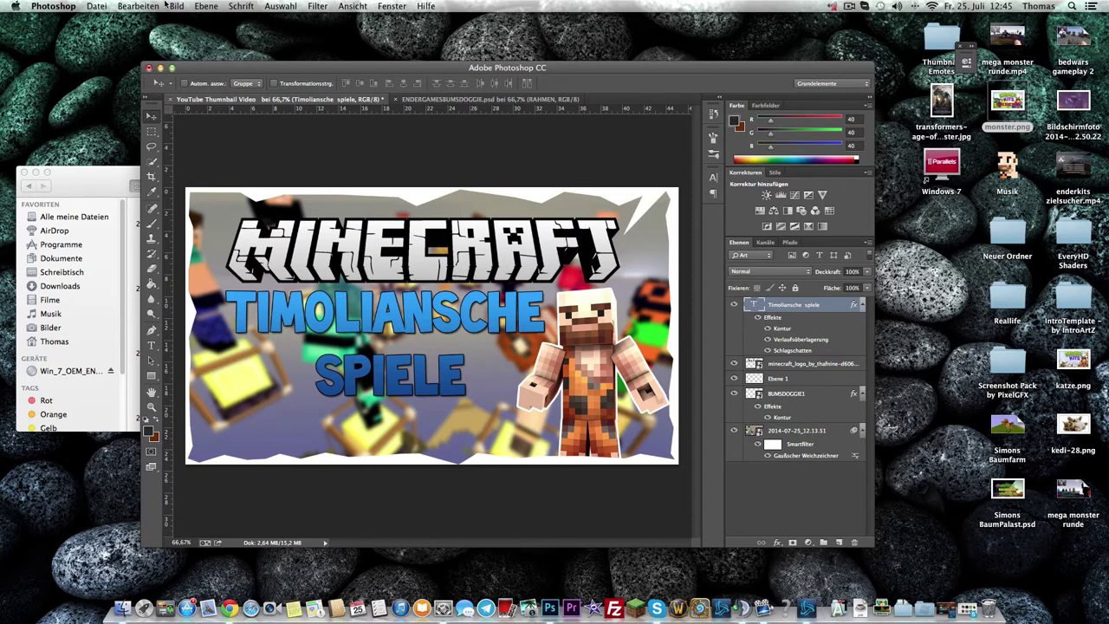
click(103, 6)
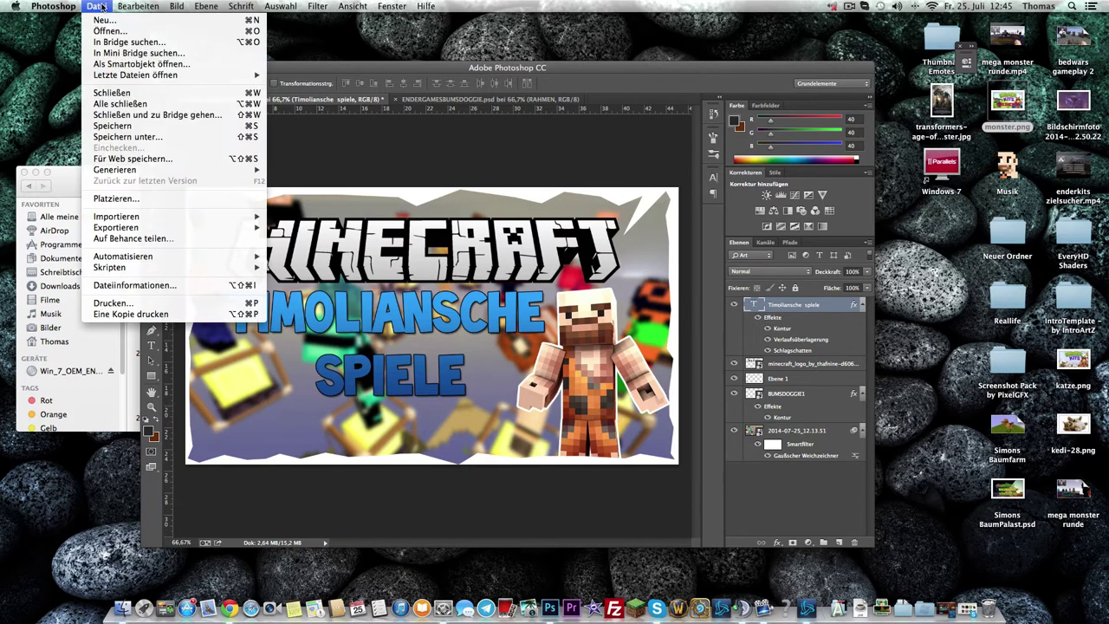
- Open Save for Web and check the PNG-24 export preview at 1280 px width
click(189, 159)
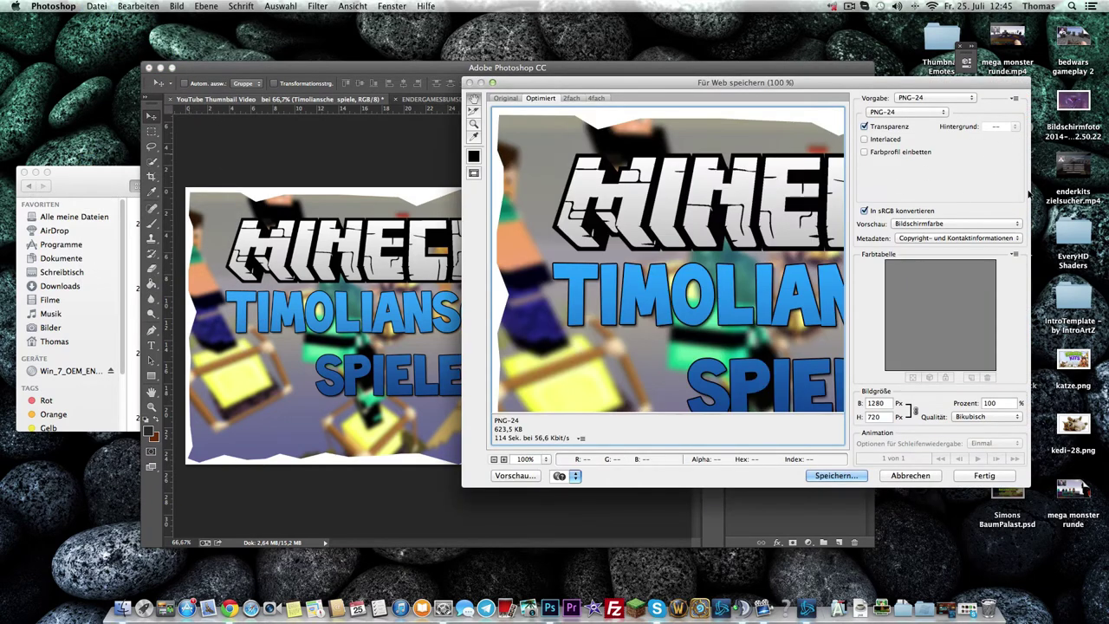
drag(714, 137, 655, 107)
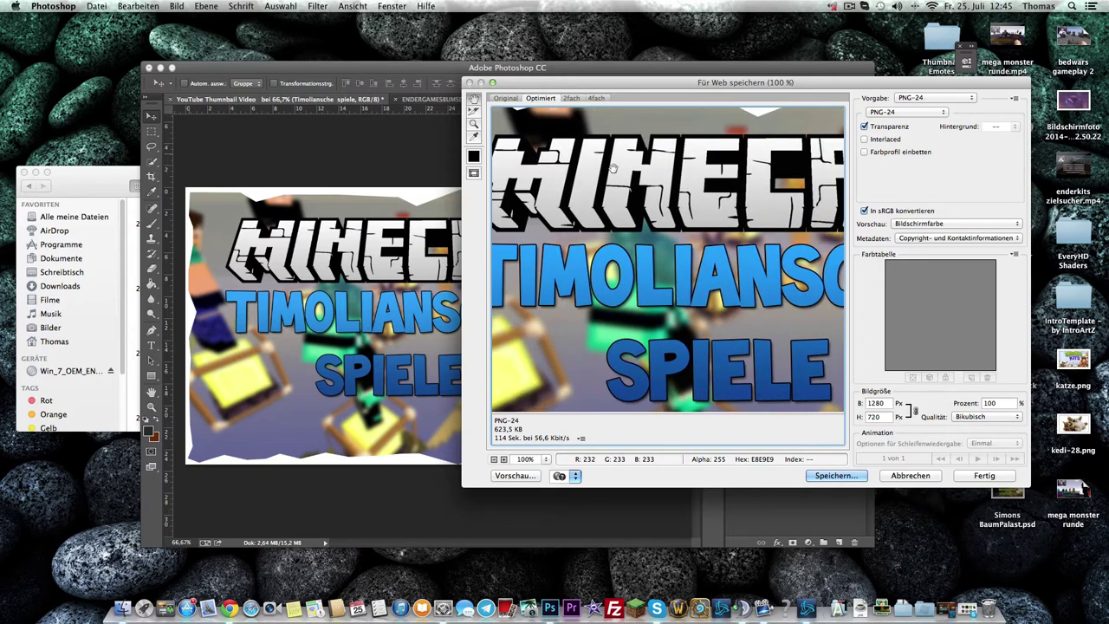
click(883, 404)
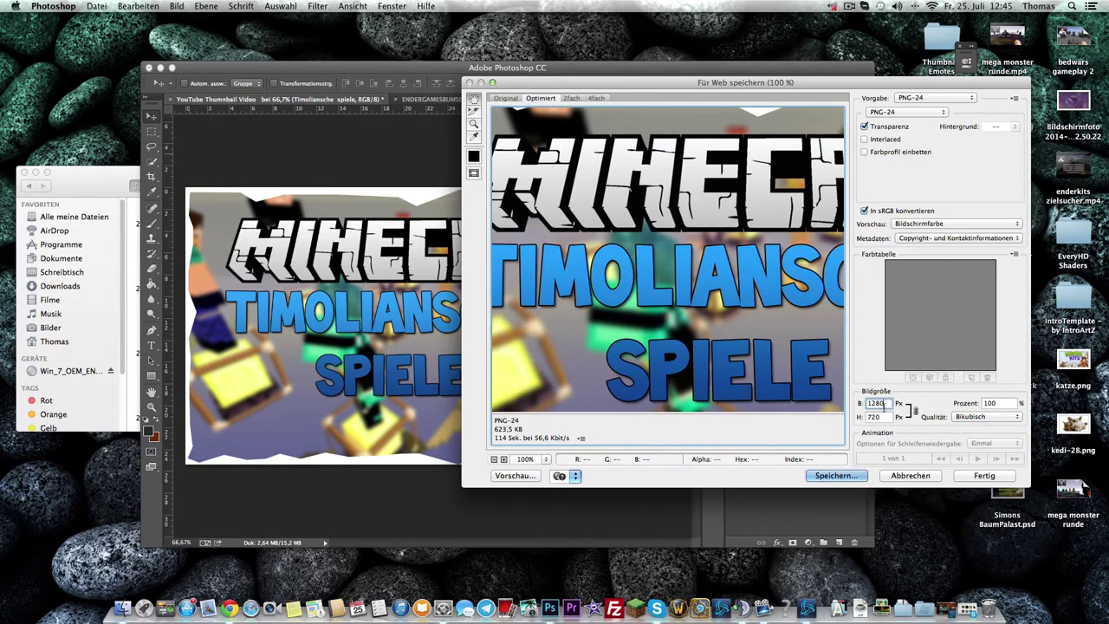
- Save the PNG to the desktop as 'Timolianische Spiele' and minimize Photoshop
click(844, 476)
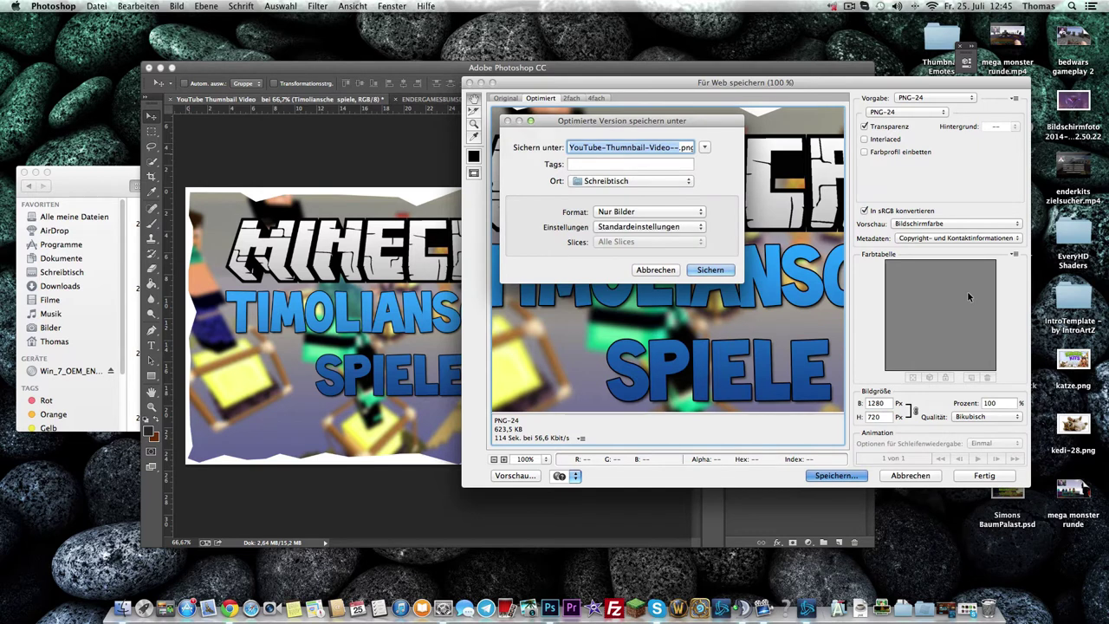
text(Timolianische SPiele)
key(BackSpace)
key(BackSpace)
key(BackSpace)
key(BackSpace)
key(BackSpace)
text(piele)
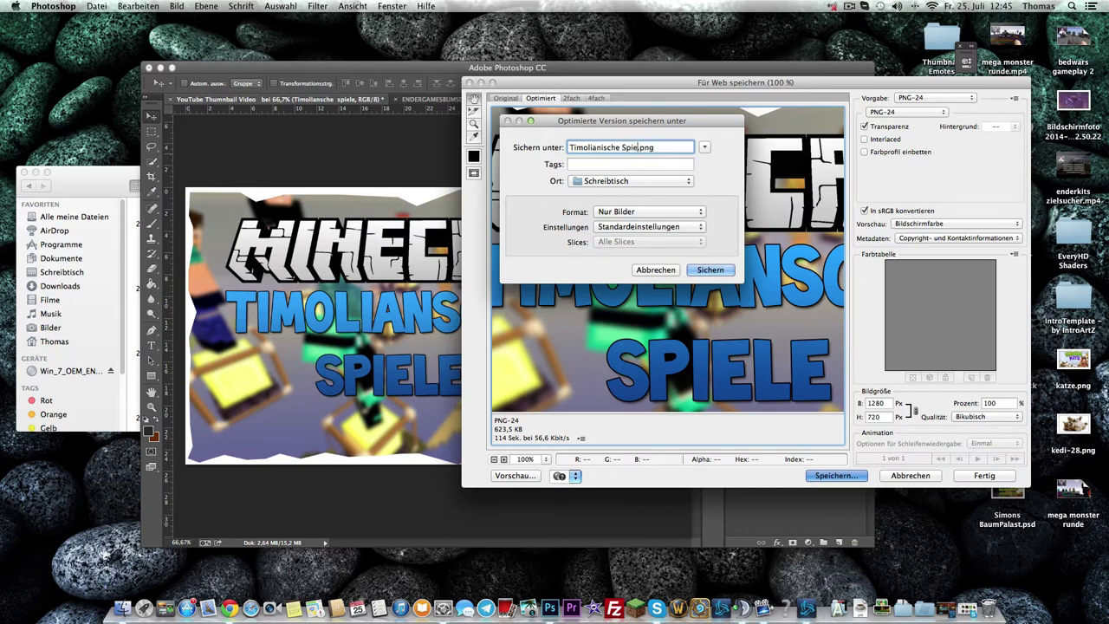
key(Return)
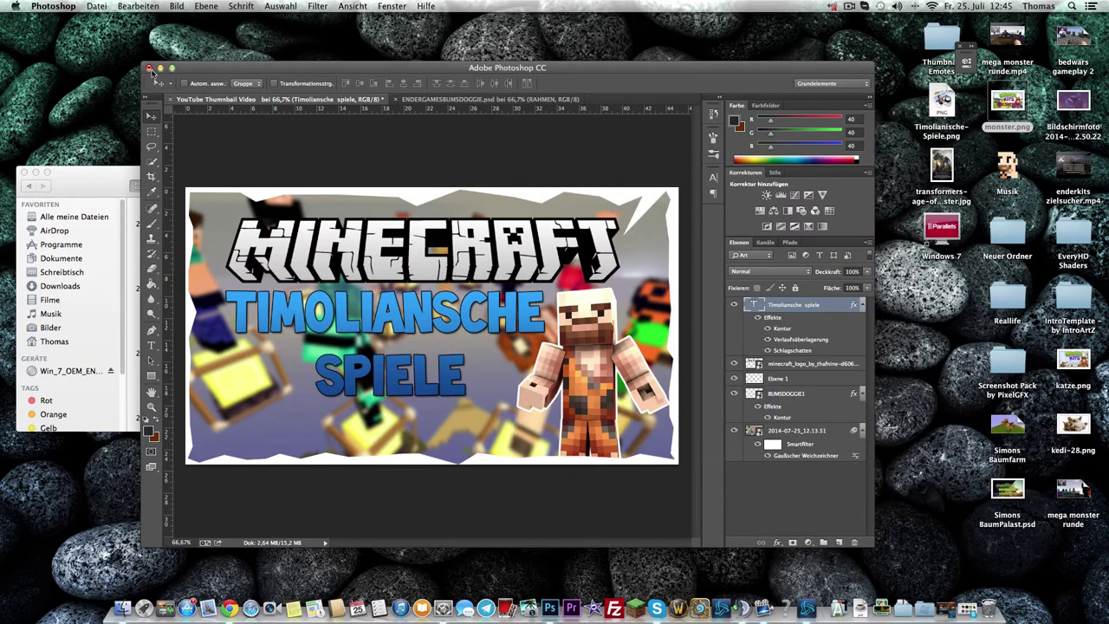
click(161, 68)
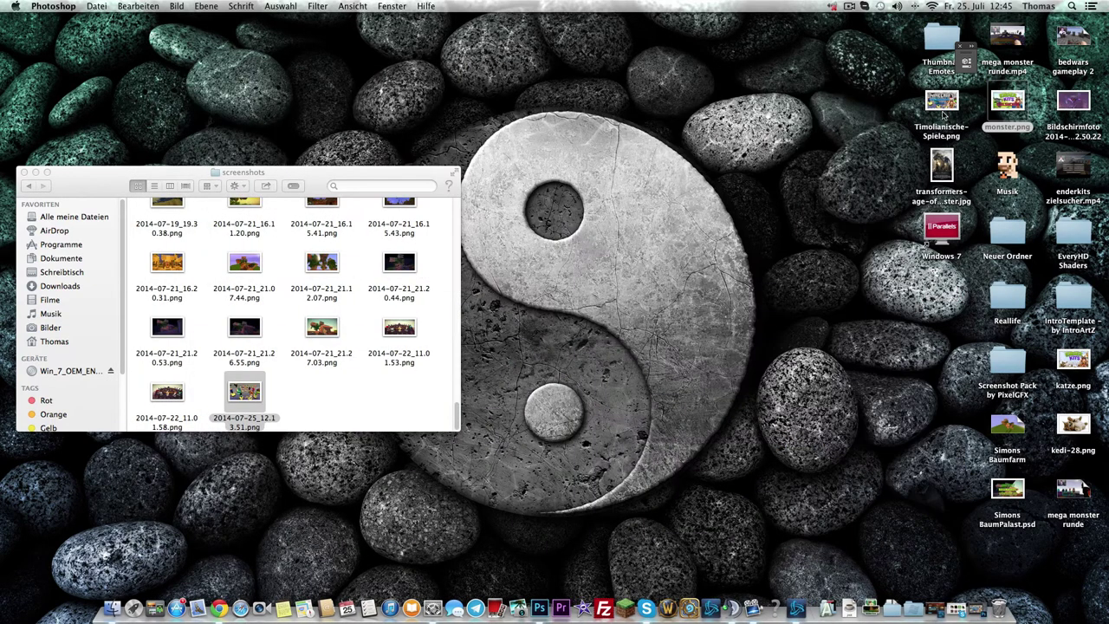
- Open Timolianische-Spiele.png and monster.png in Preview side by side for comparison
double_click(941, 102)
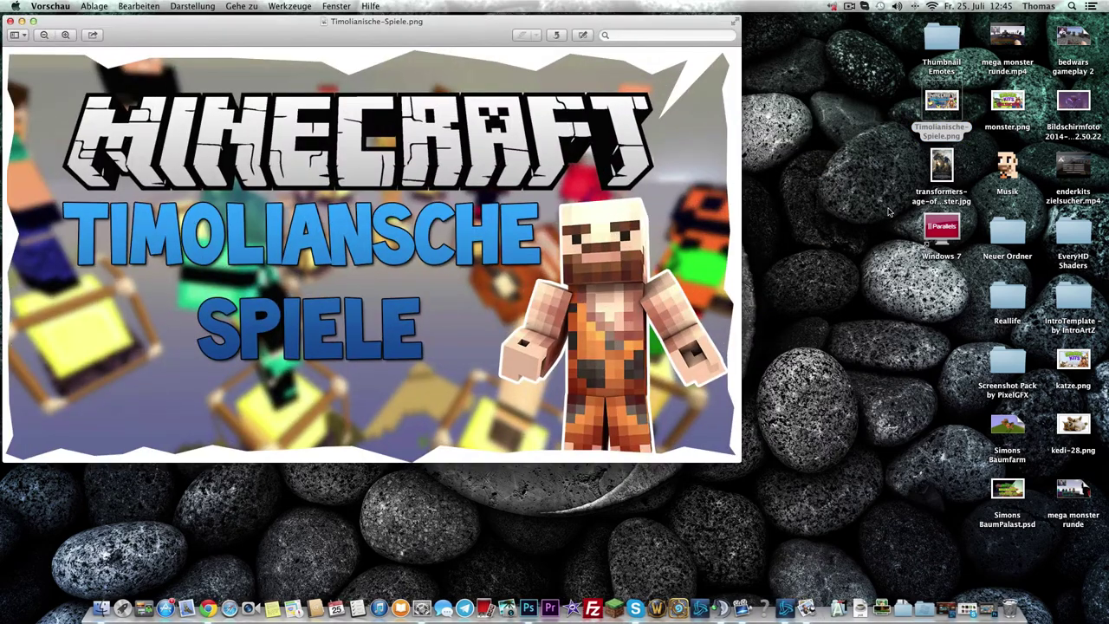
double_click(1007, 102)
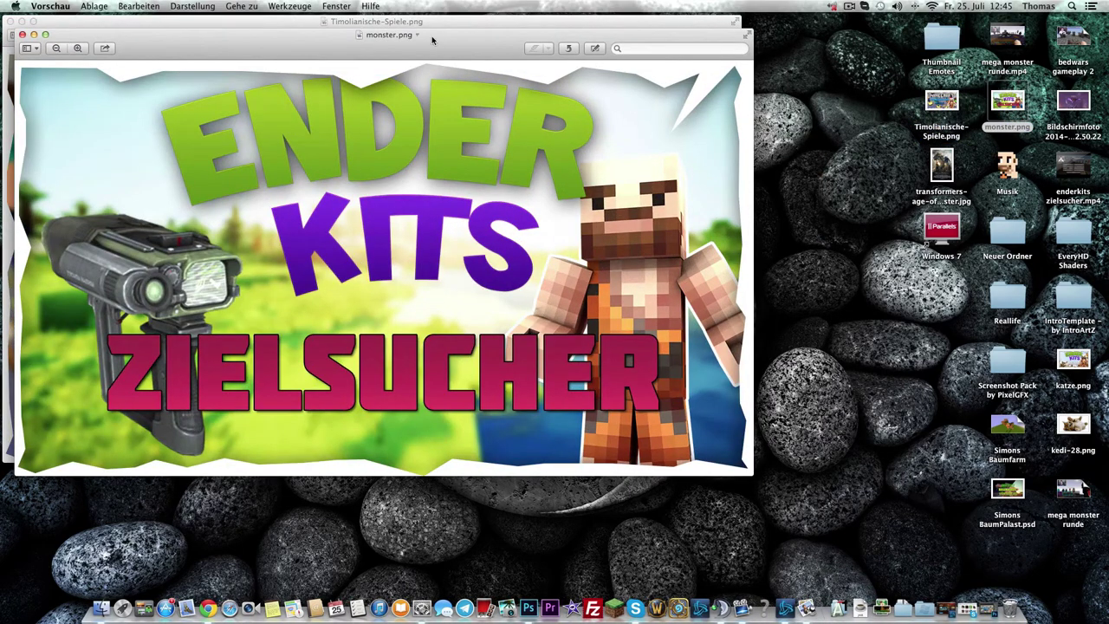
mouse_move(432, 36)
mouse_down()
mouse_move(954, 43)
mouse_move(766, 38)
mouse_up()
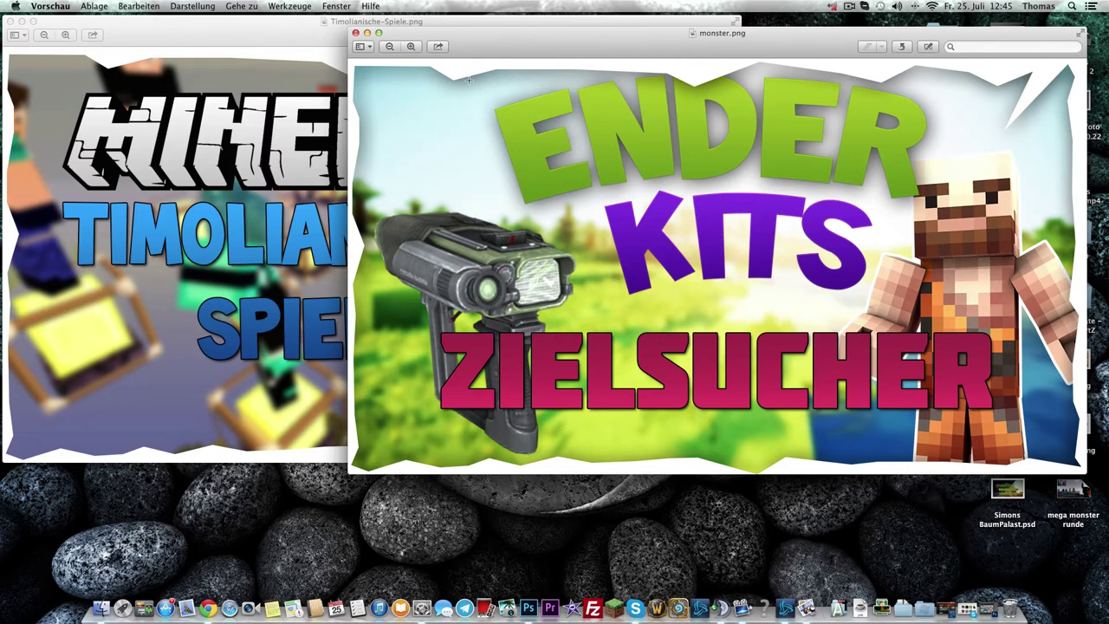
- Close monster.png, reposition the thumbnail window, and switch to Chrome
click(355, 32)
drag(390, 46, 621, 94)
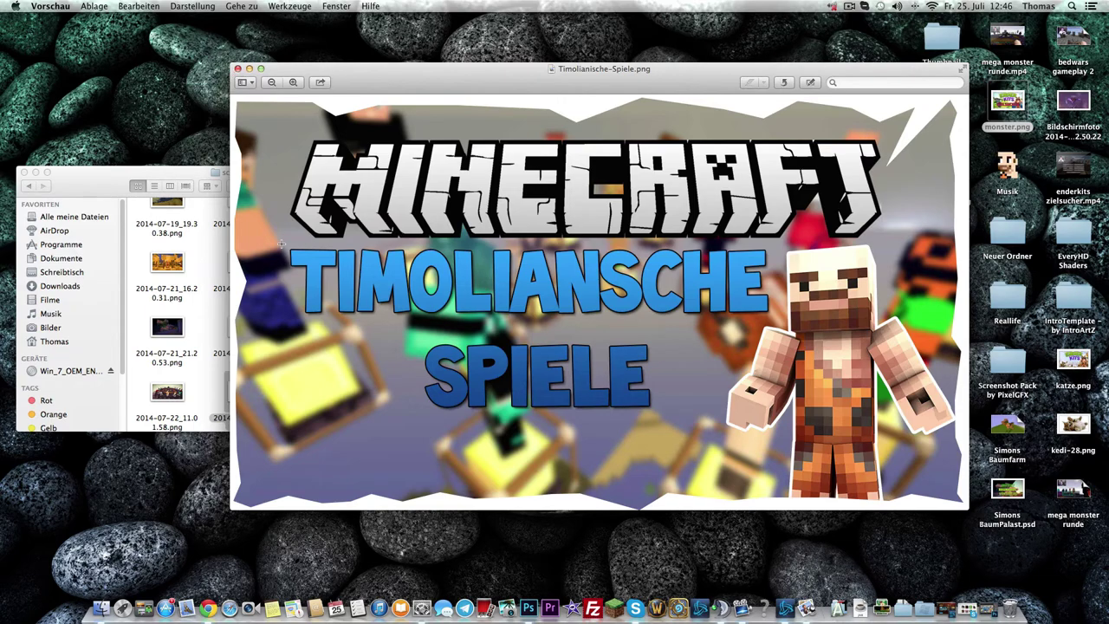
click(212, 597)
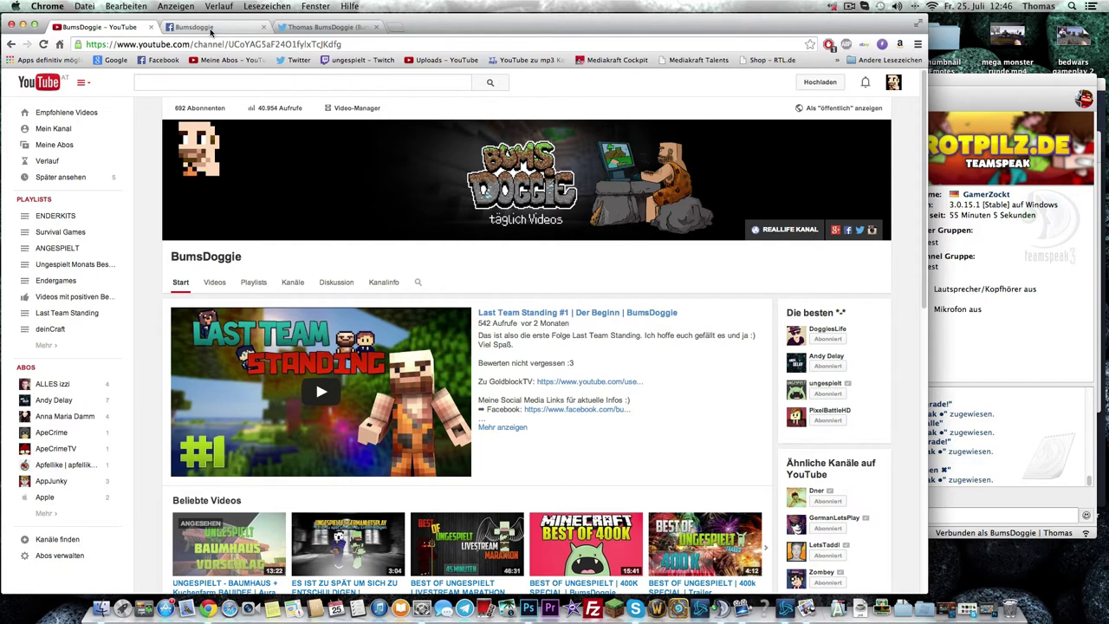
- Open the Instagram link in a new tab and order the tabs Facebook then Twitter
right_click(873, 230)
click(953, 234)
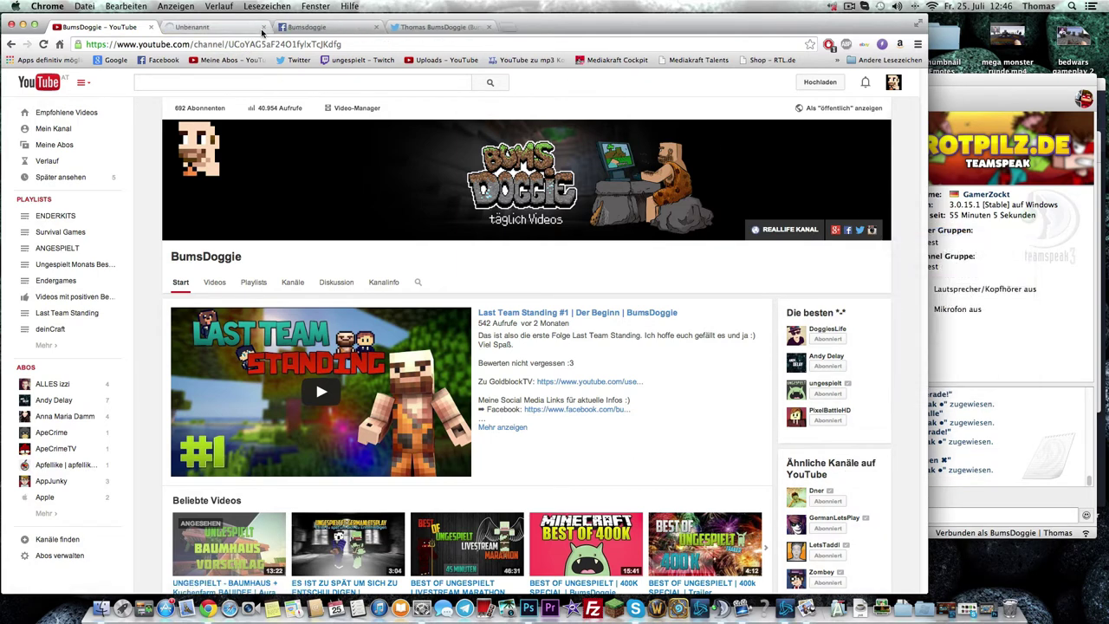
drag(296, 26, 191, 26)
drag(429, 27, 282, 26)
click(216, 27)
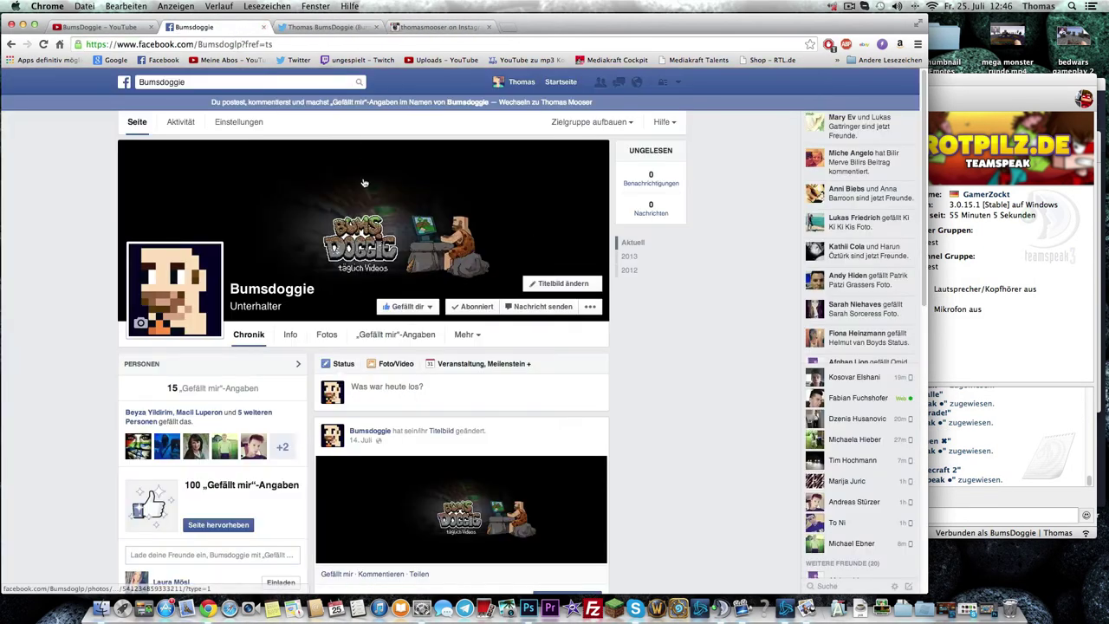
- Scroll the Facebook timeline and highlight the page's likes summary and 15 likes line
scroll(362, 178, down, 2)
scroll(568, 200, down, 1)
scroll(566, 195, down, 1)
scroll(554, 207, down, 4)
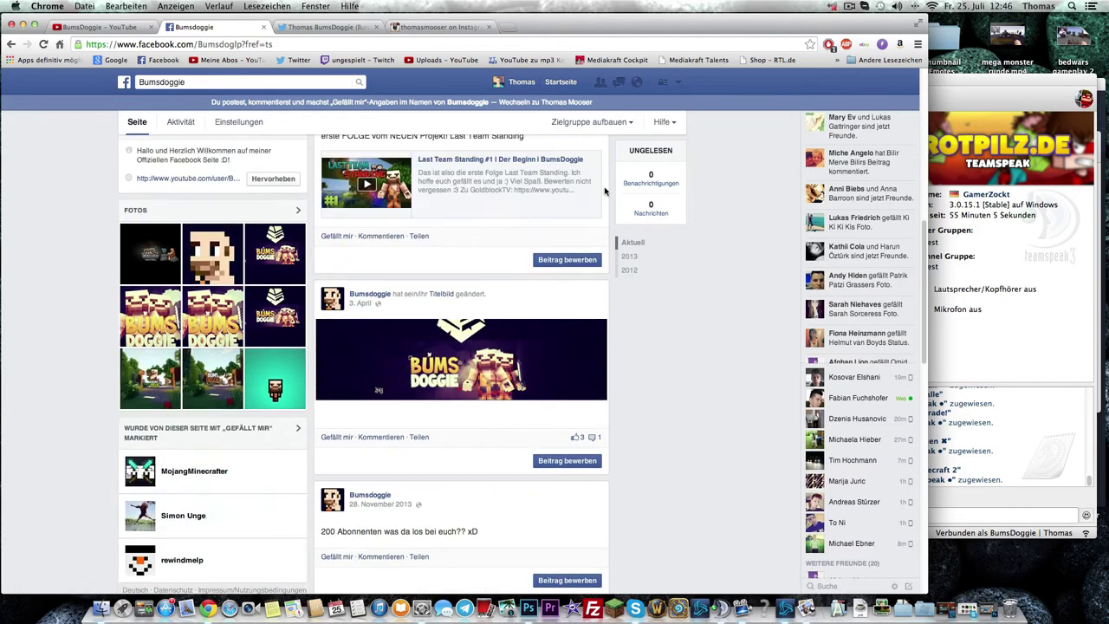
scroll(537, 221, up, 5)
scroll(499, 247, down, 5)
scroll(499, 247, down, 3)
scroll(502, 246, up, 3)
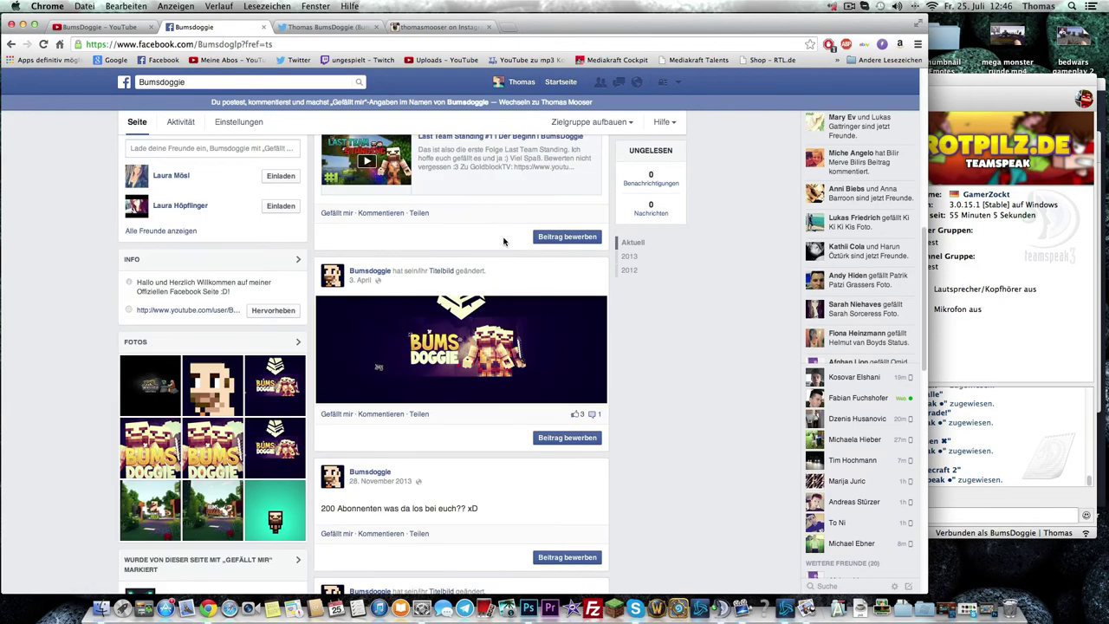
scroll(511, 244, up, 4)
scroll(519, 242, up, 3)
scroll(555, 247, up, 1)
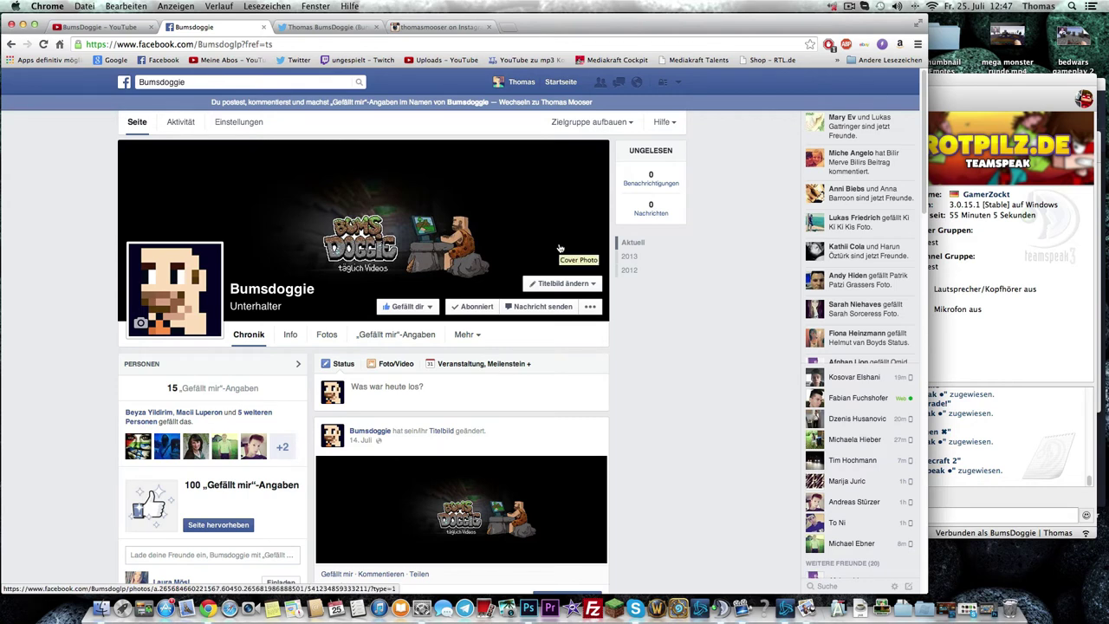
drag(166, 388, 215, 430)
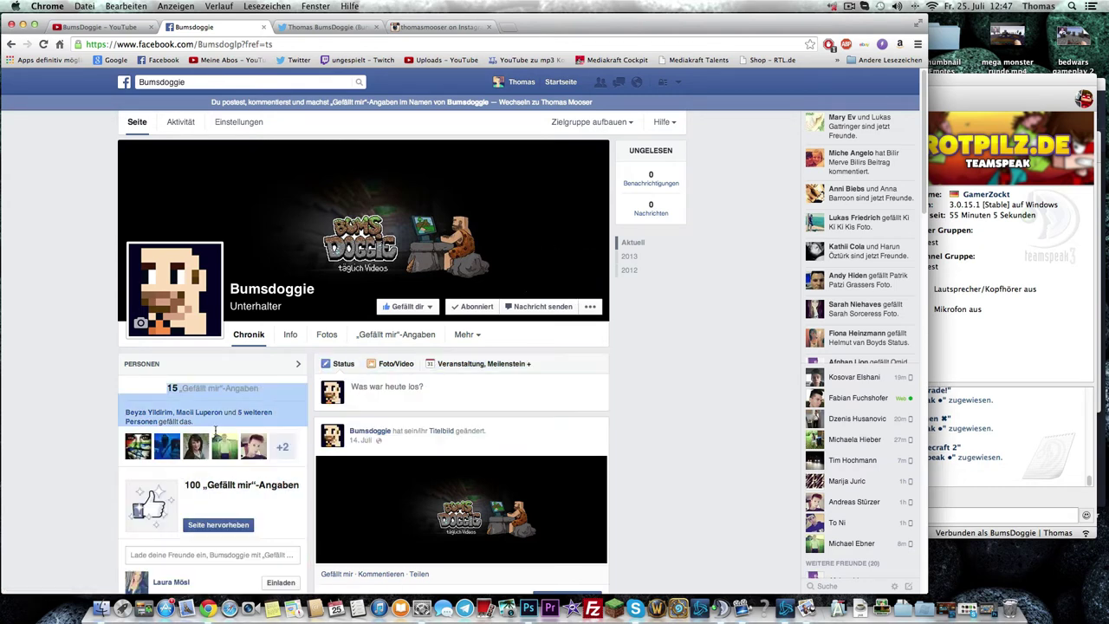
click(291, 378)
drag(290, 381, 281, 388)
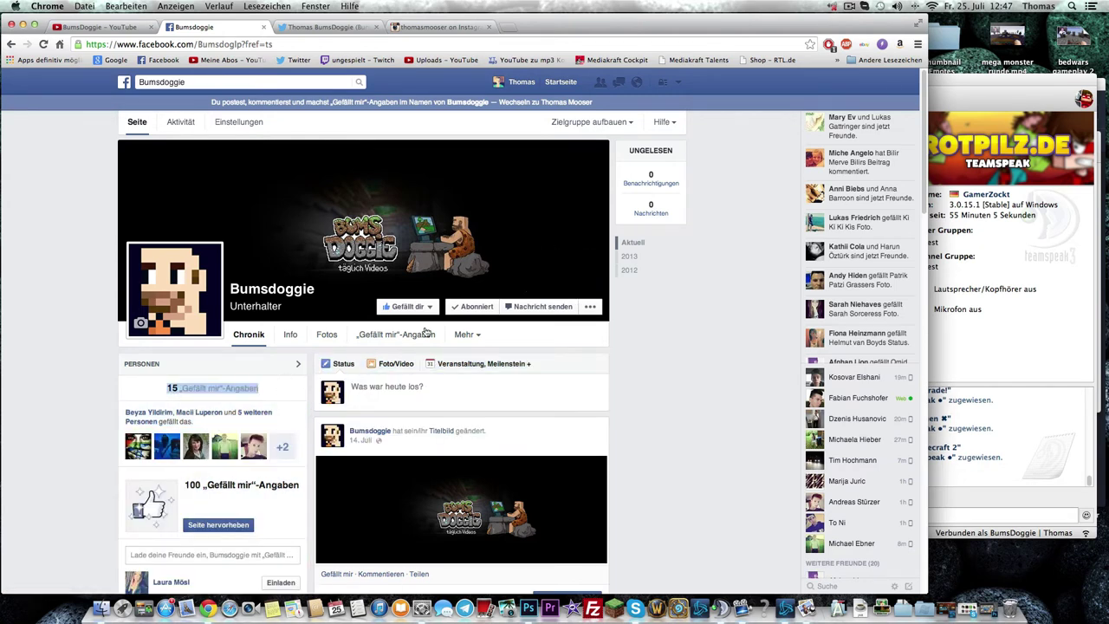
click(698, 410)
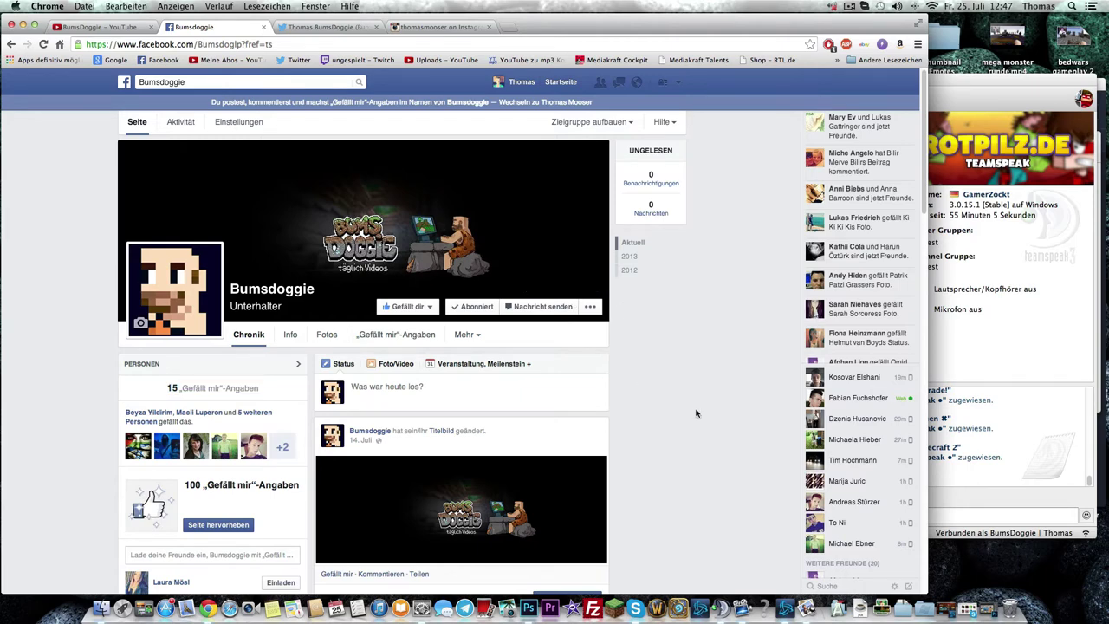
- Scroll back to the top of the page and expand the 'Was war heute los?' post box
scroll(694, 413, down, 2)
scroll(698, 396, down, 5)
scroll(695, 383, down, 3)
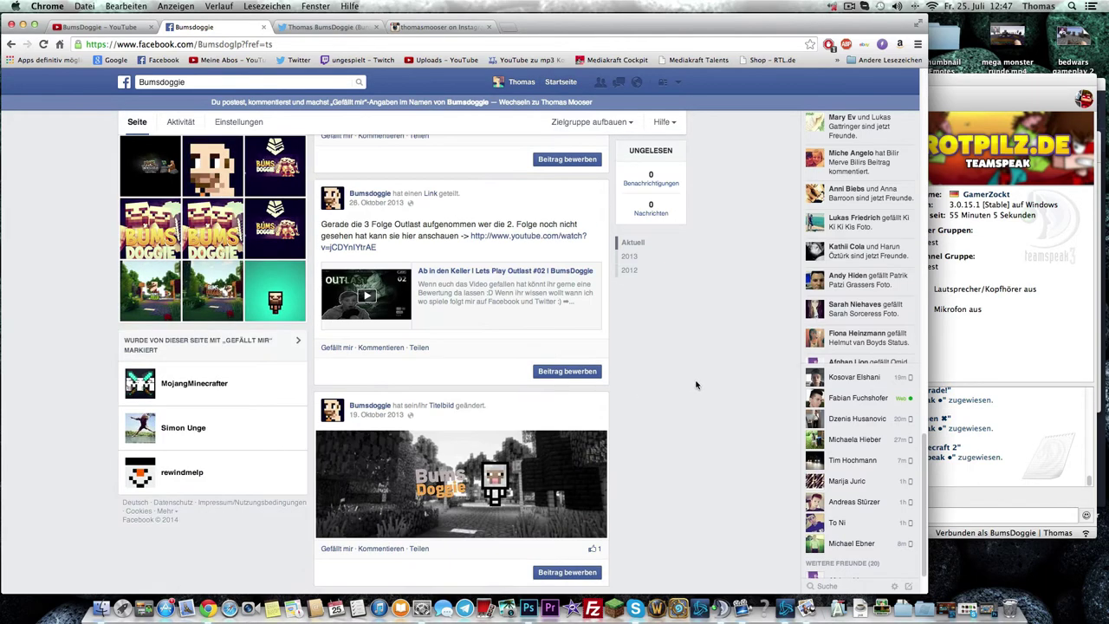
scroll(695, 383, up, 4)
scroll(695, 380, up, 2)
scroll(693, 378, up, 4)
scroll(690, 379, down, 6)
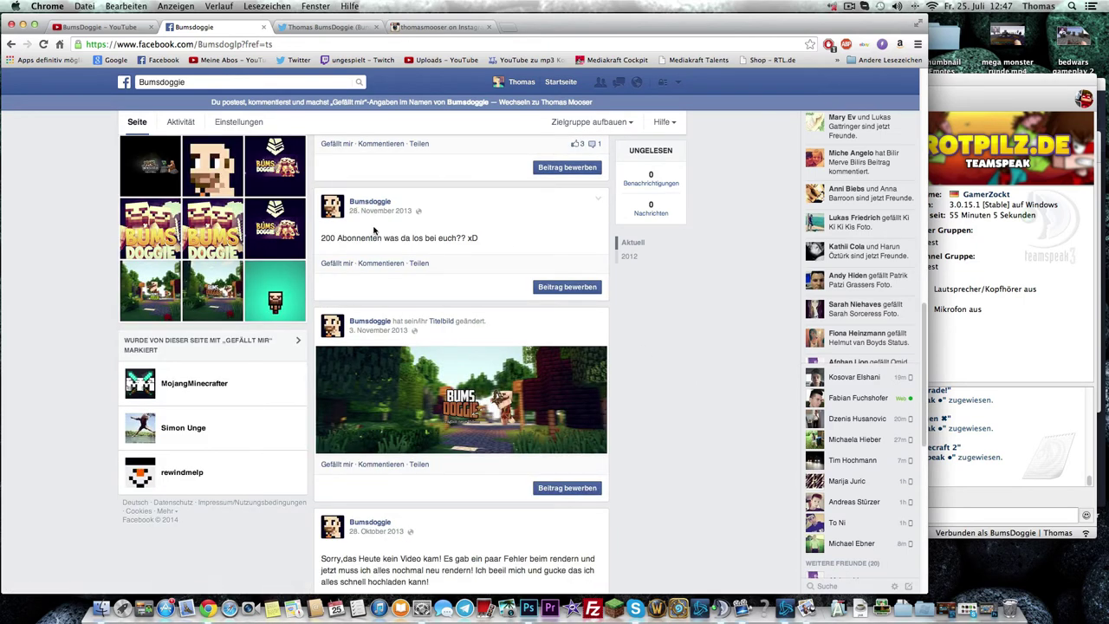
scroll(451, 260, up, 2)
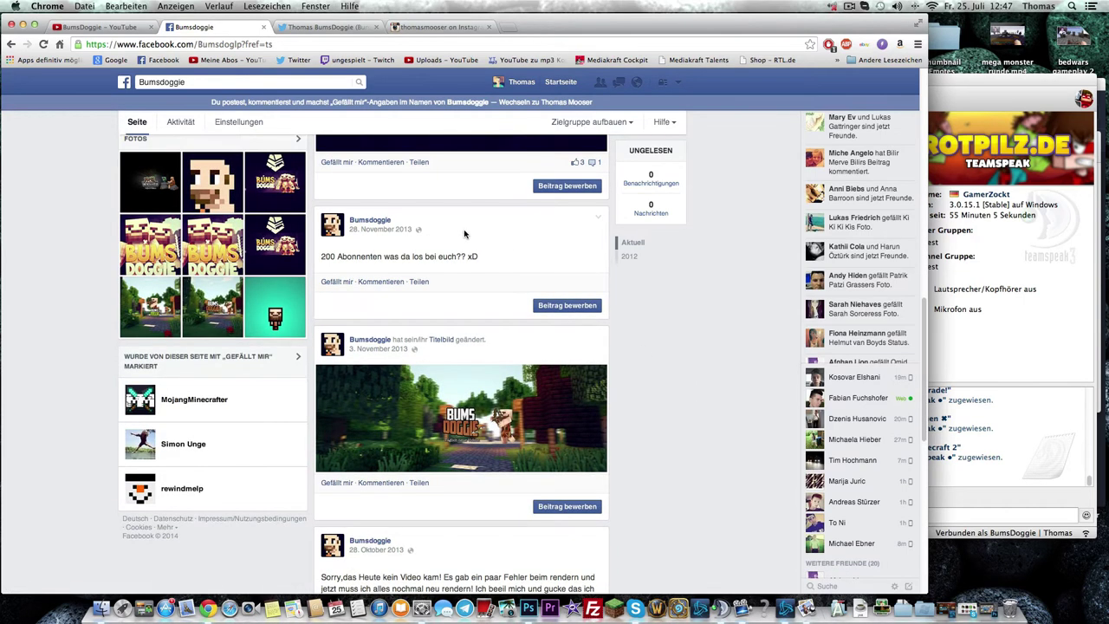
scroll(549, 282, up, 3)
scroll(551, 281, up, 2)
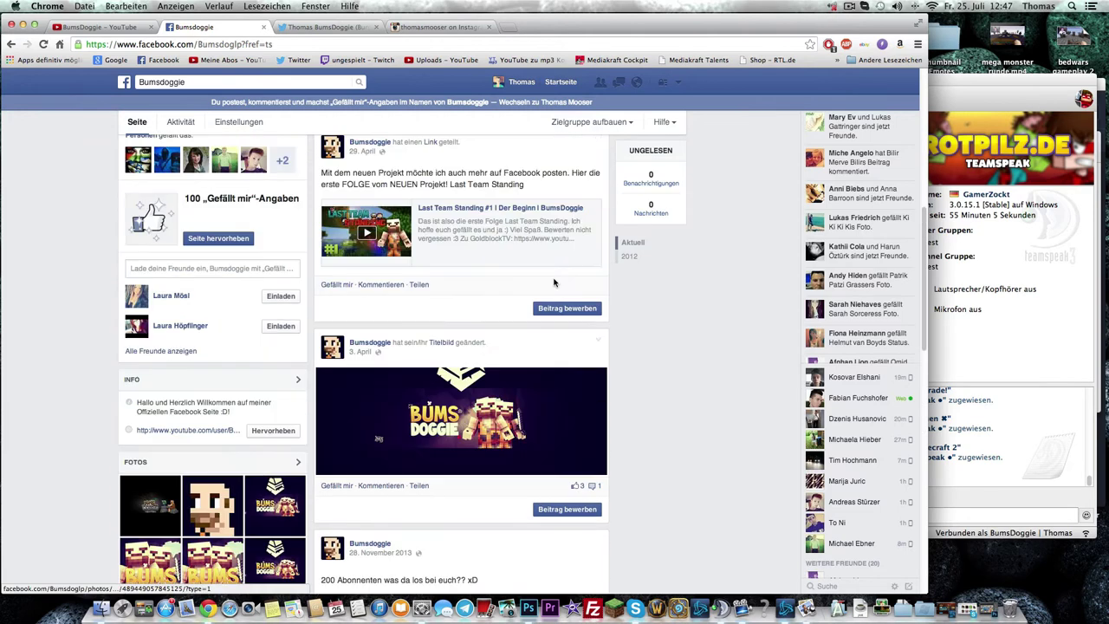
scroll(533, 303, up, 2)
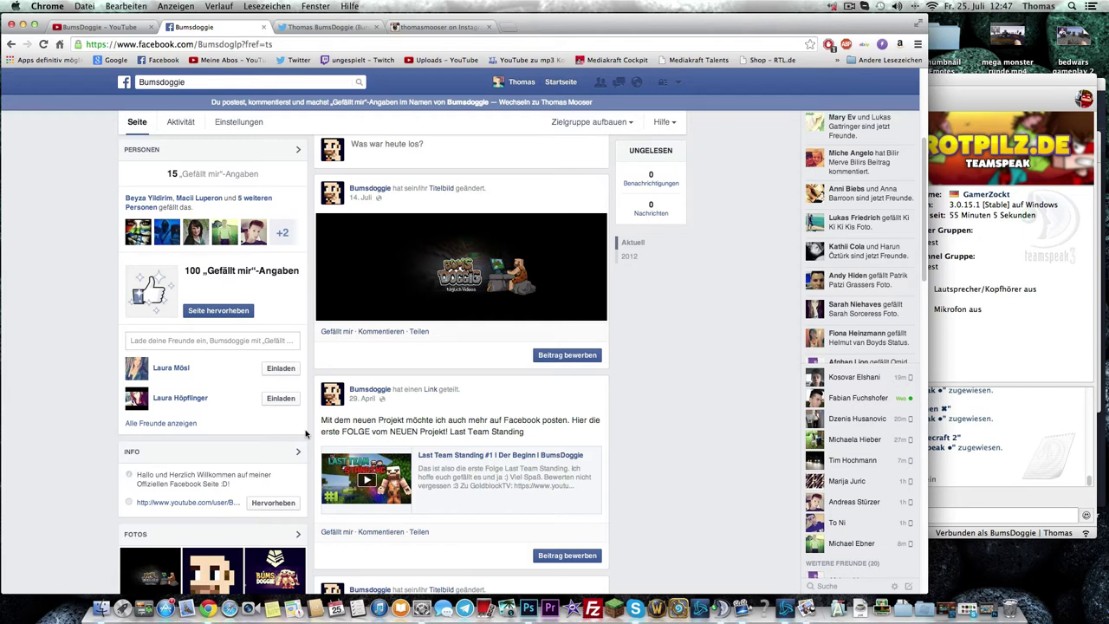
scroll(337, 370, up, 1)
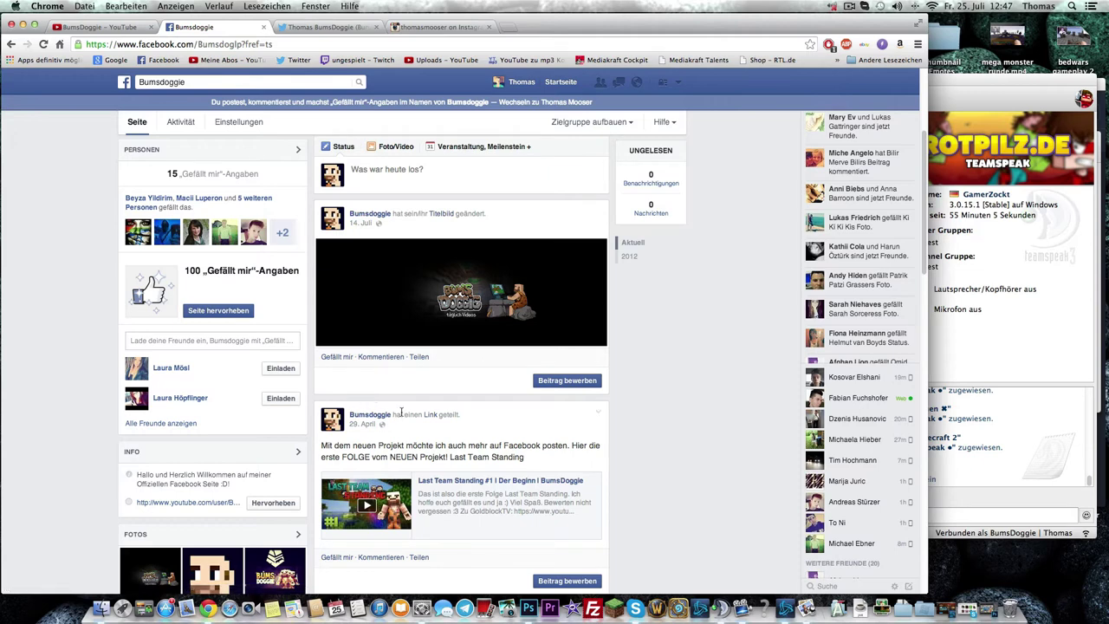
scroll(401, 414, up, 3)
scroll(401, 414, up, 3)
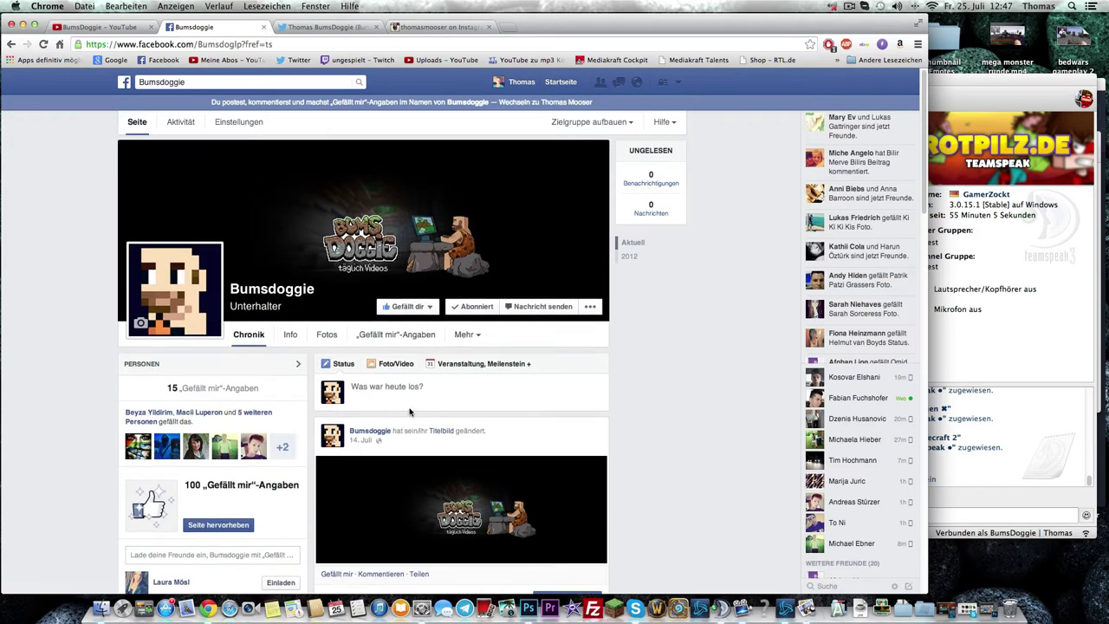
mouse_move(481, 210)
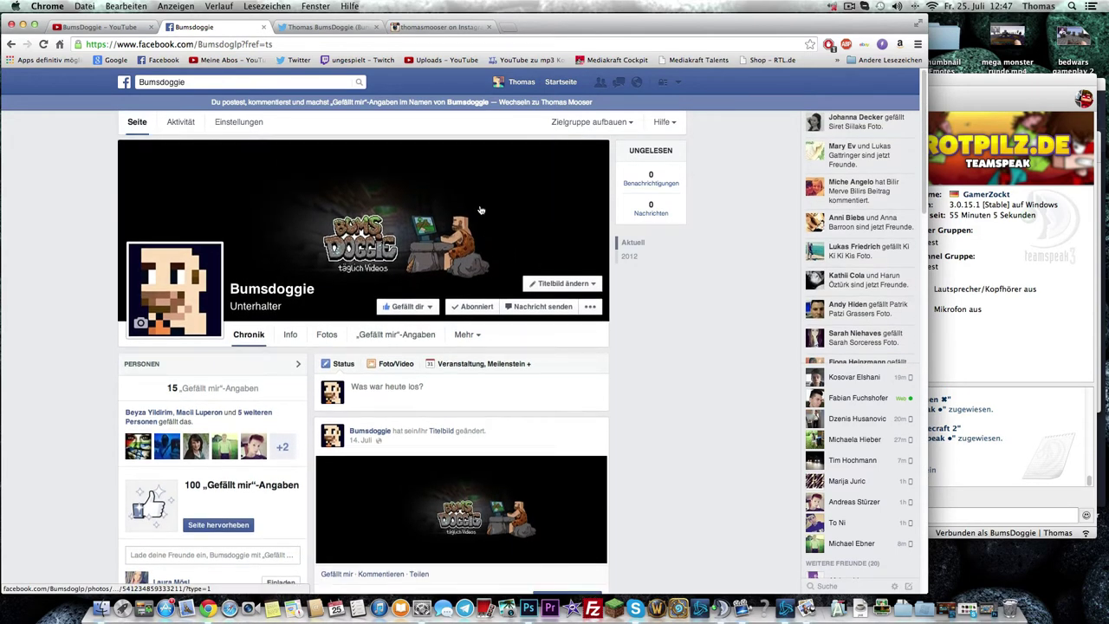
click(447, 390)
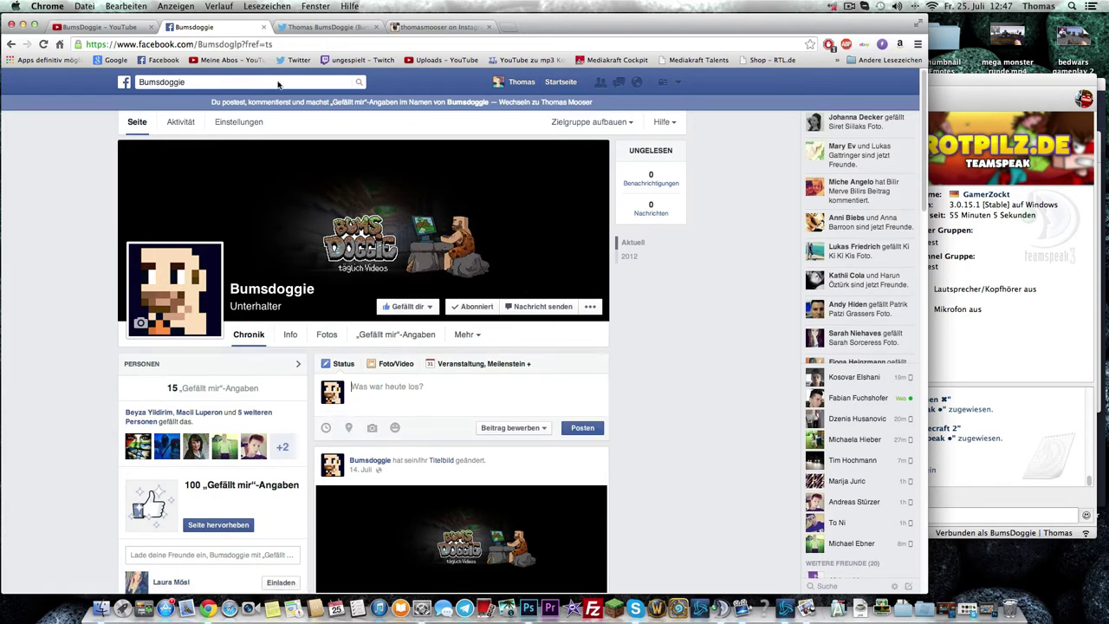
click(300, 28)
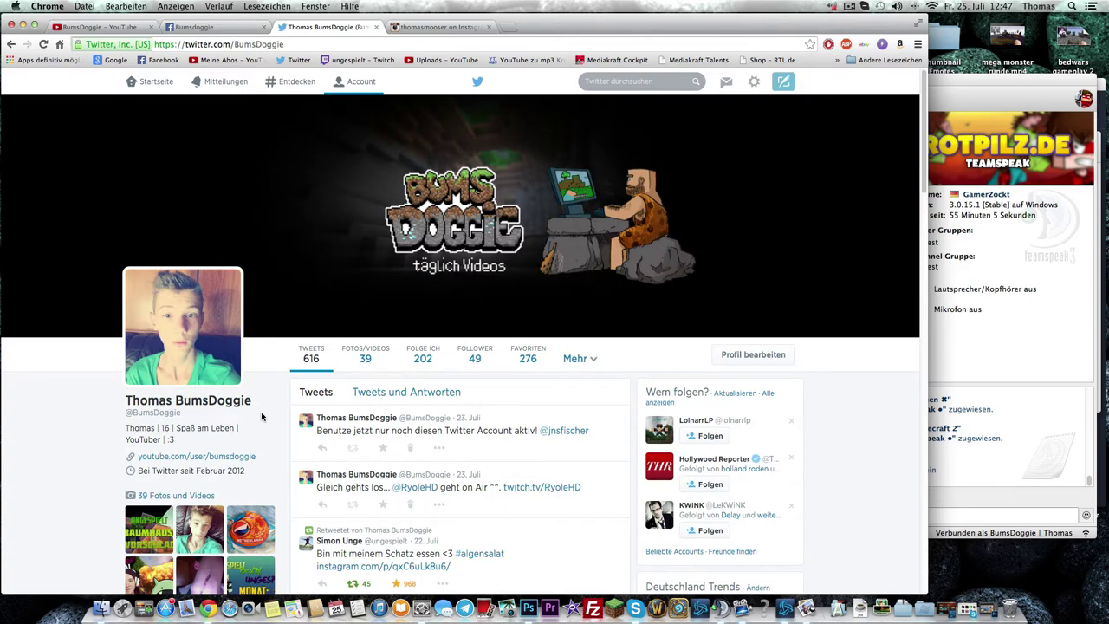
- Scroll the Twitter profile and open the latest tweet's mentioned account in a new tab
scroll(250, 347, down, 3)
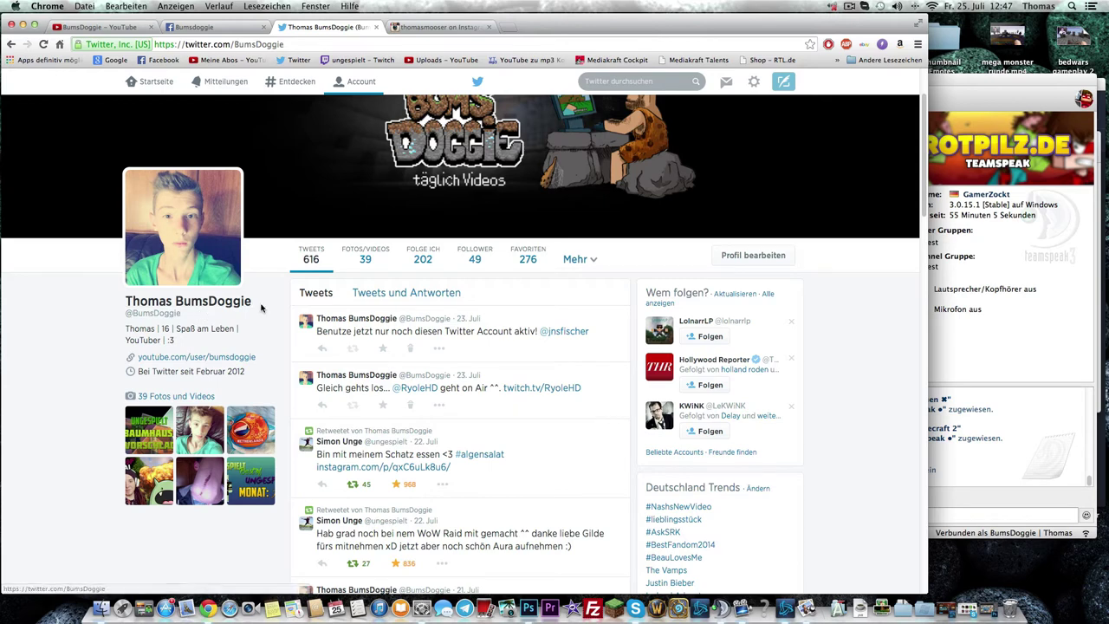
scroll(208, 337, up, 3)
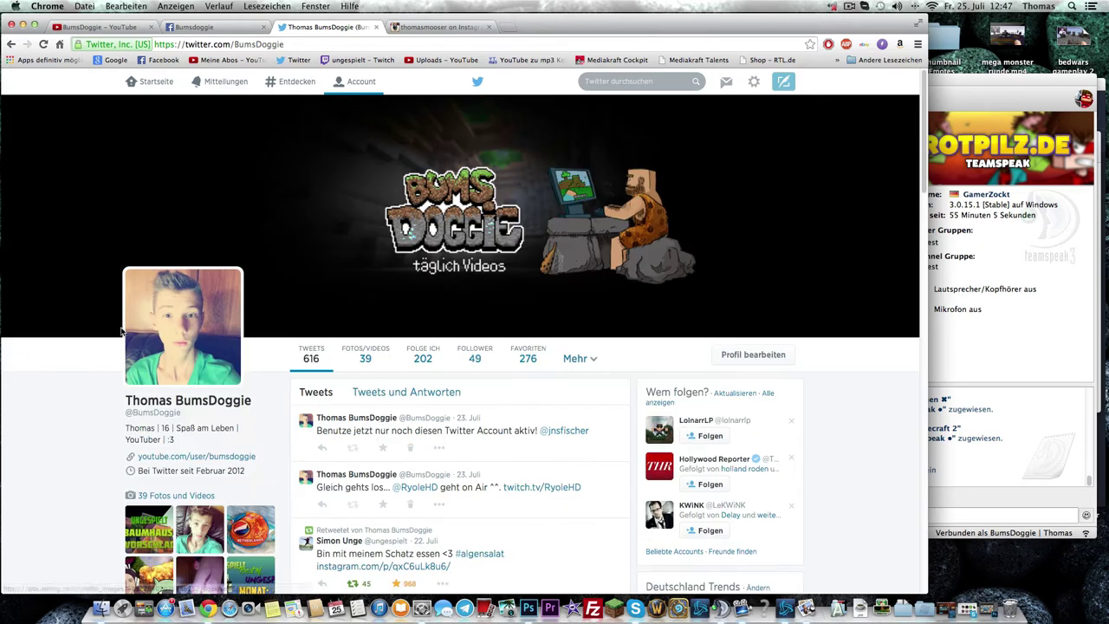
scroll(791, 212, down, 3)
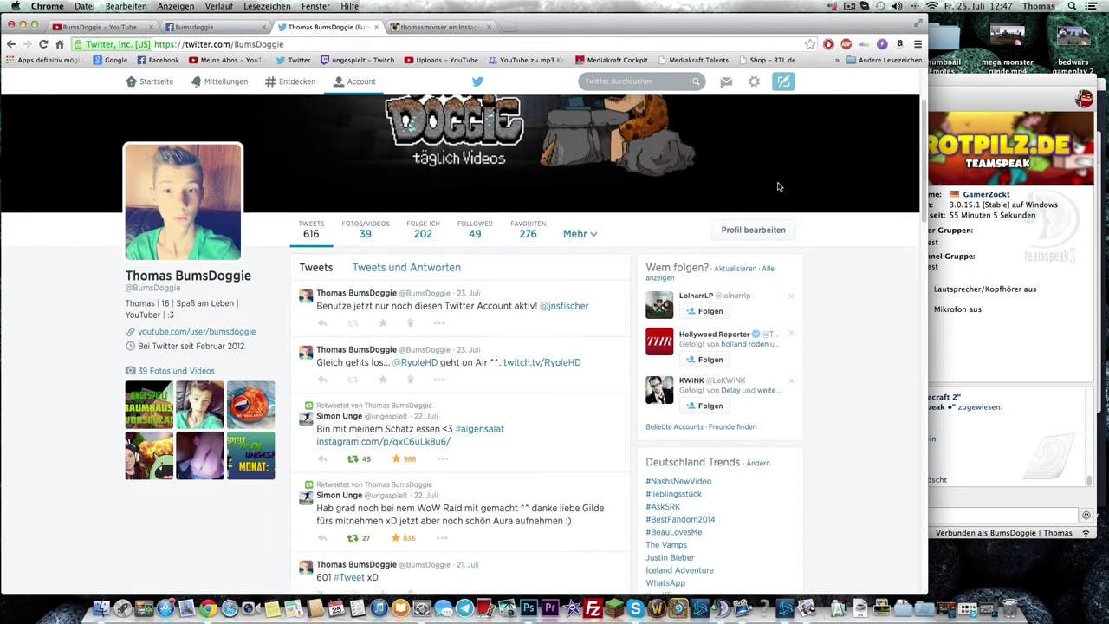
scroll(766, 203, up, 3)
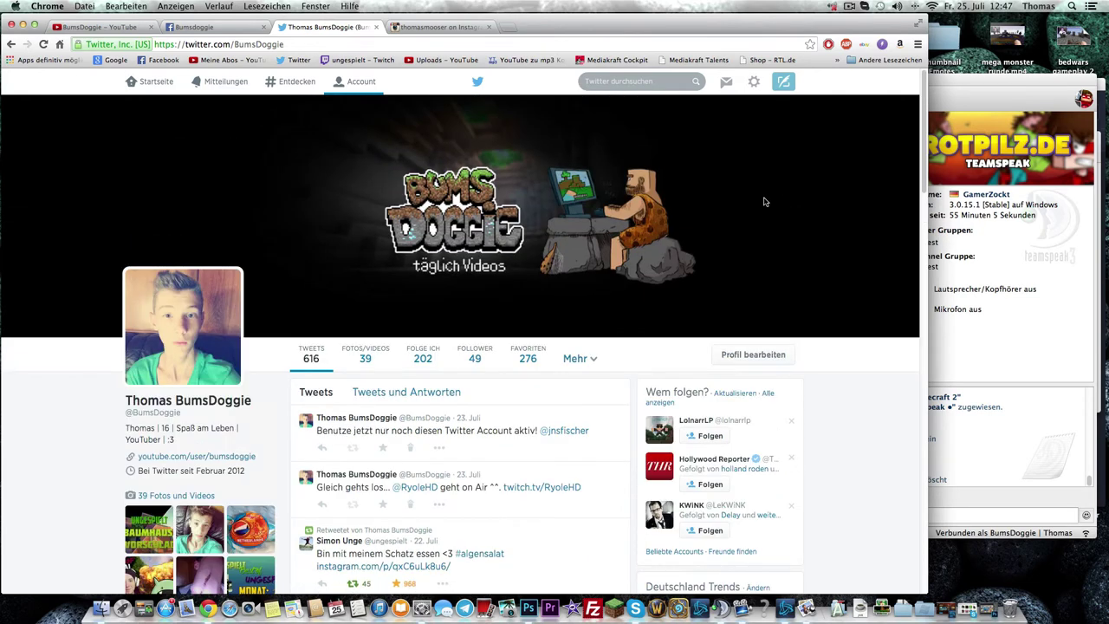
scroll(754, 205, down, 1)
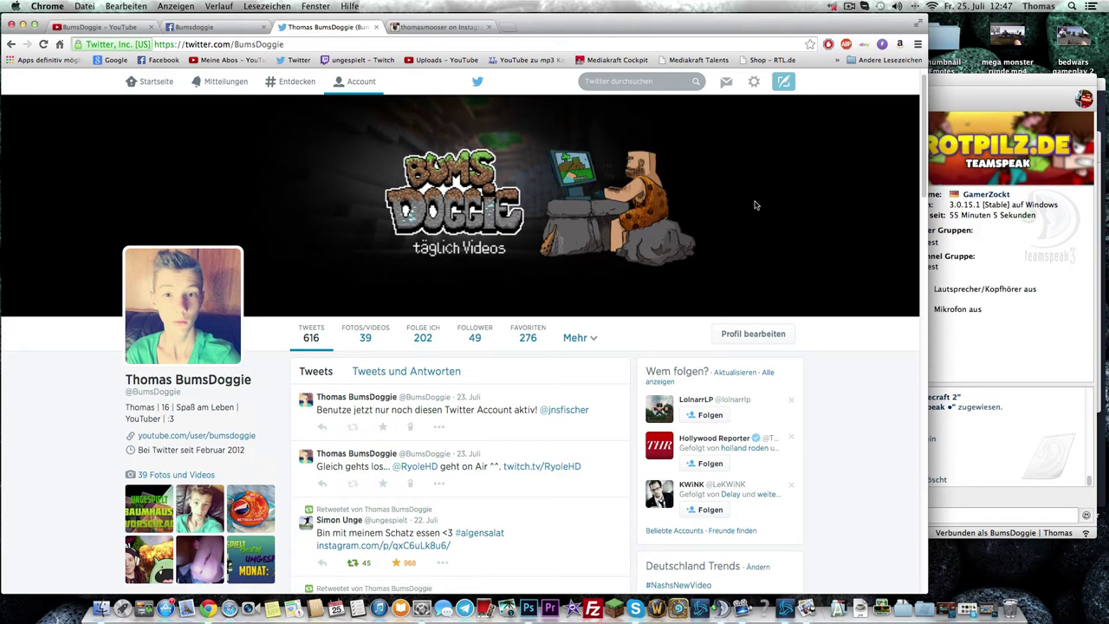
right_click(563, 406)
click(598, 400)
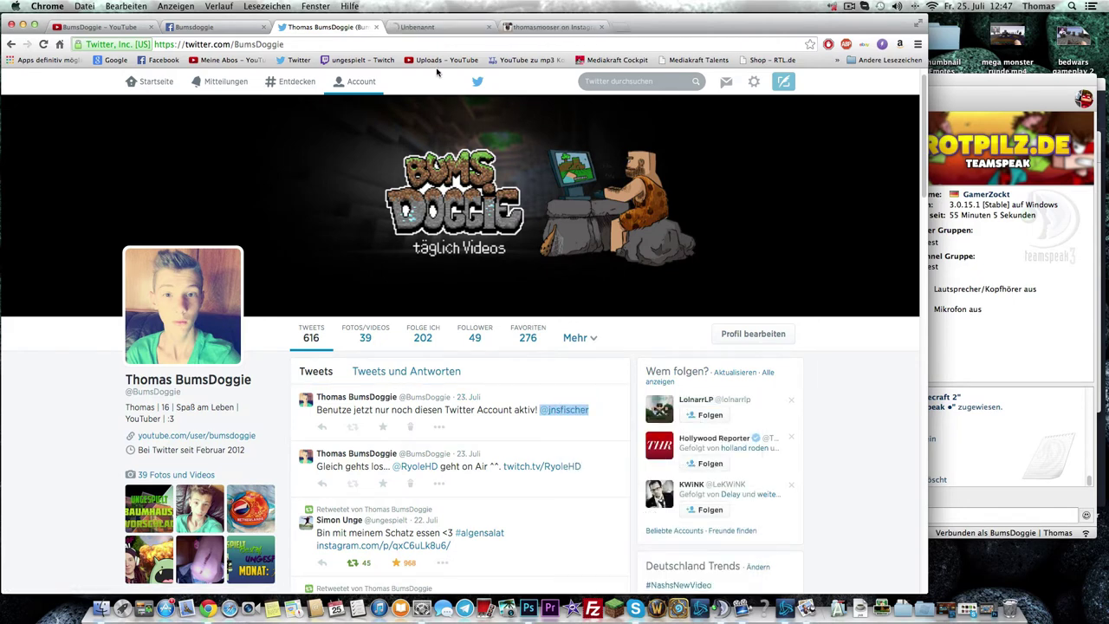
- Browse the mentioned artist's banner-drawing tweets, then close that tab and return to the channel's profile
click(433, 27)
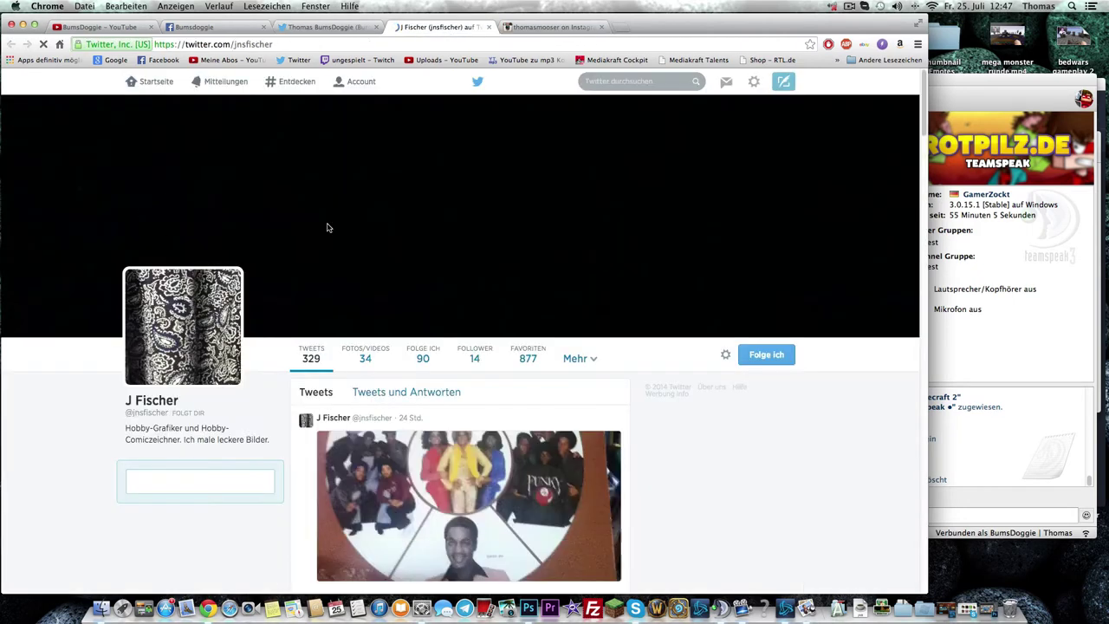
scroll(443, 305, down, 2)
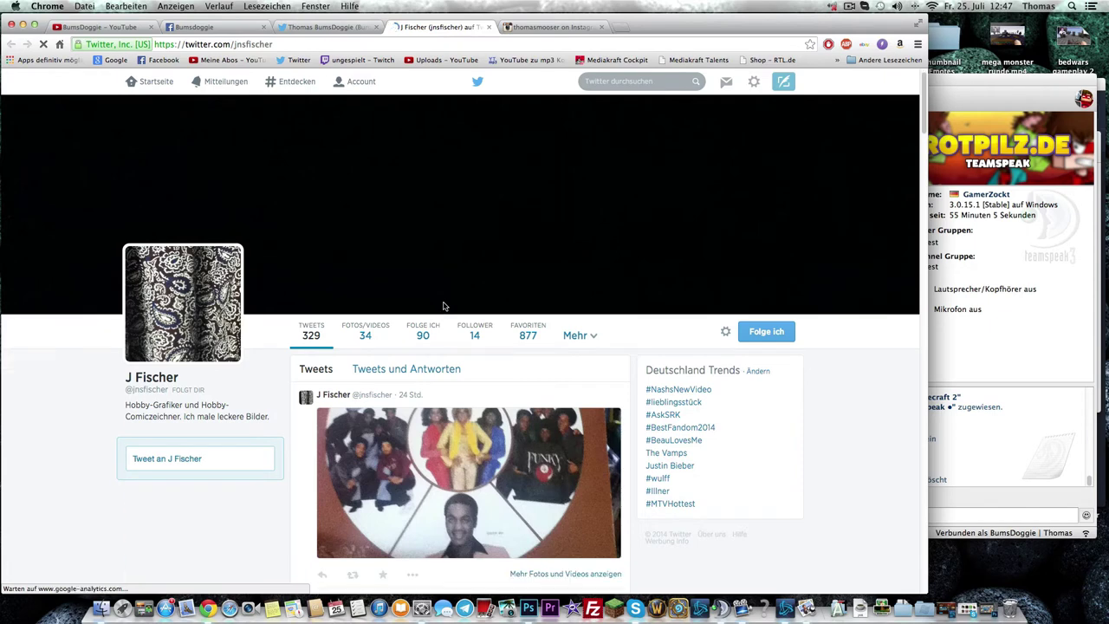
scroll(443, 306, down, 10)
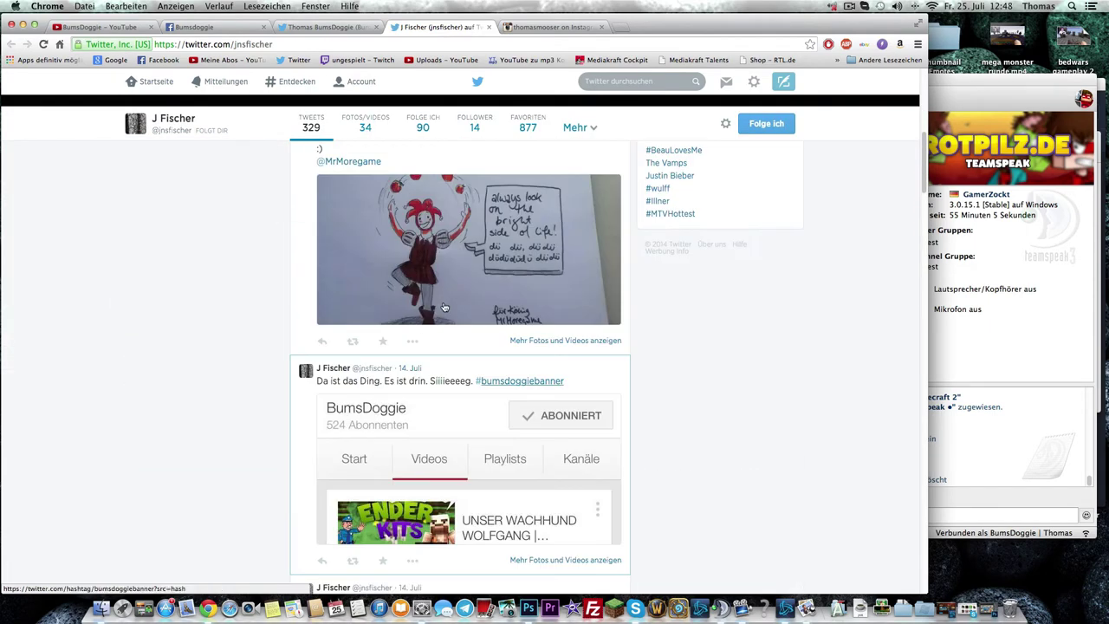
scroll(442, 306, up, 1)
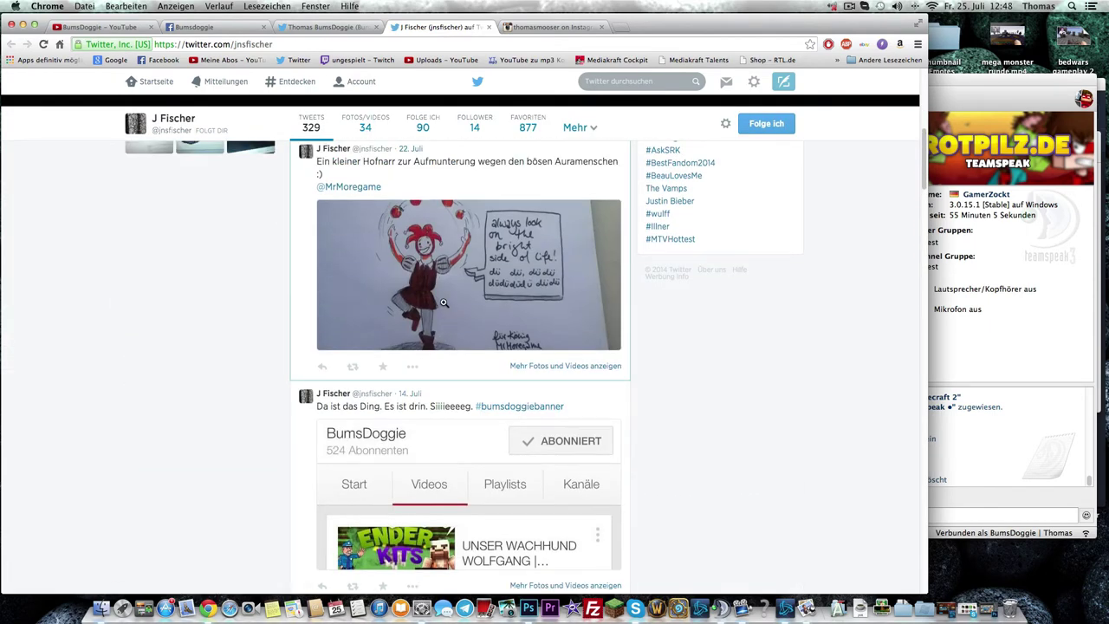
scroll(443, 302, down, 5)
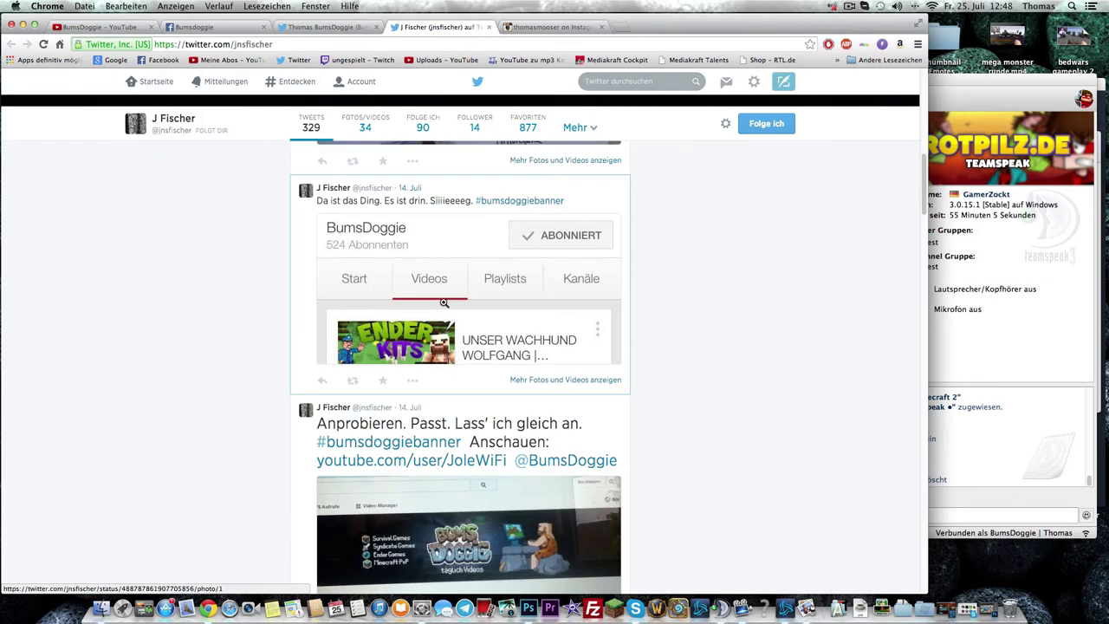
scroll(443, 303, down, 8)
scroll(444, 302, down, 2)
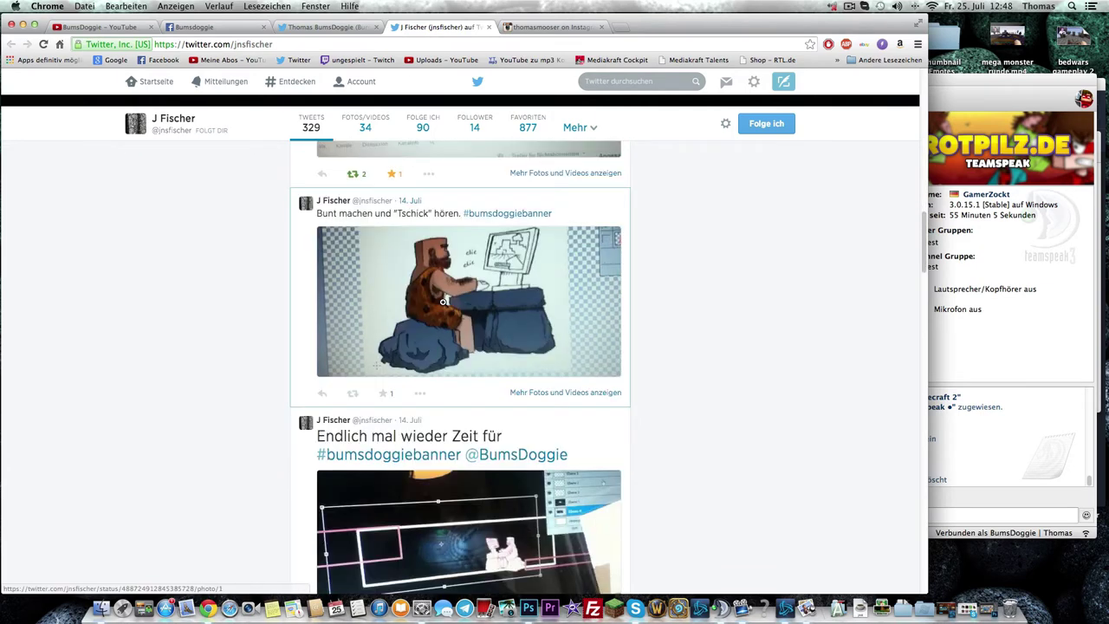
scroll(444, 300, up, 1)
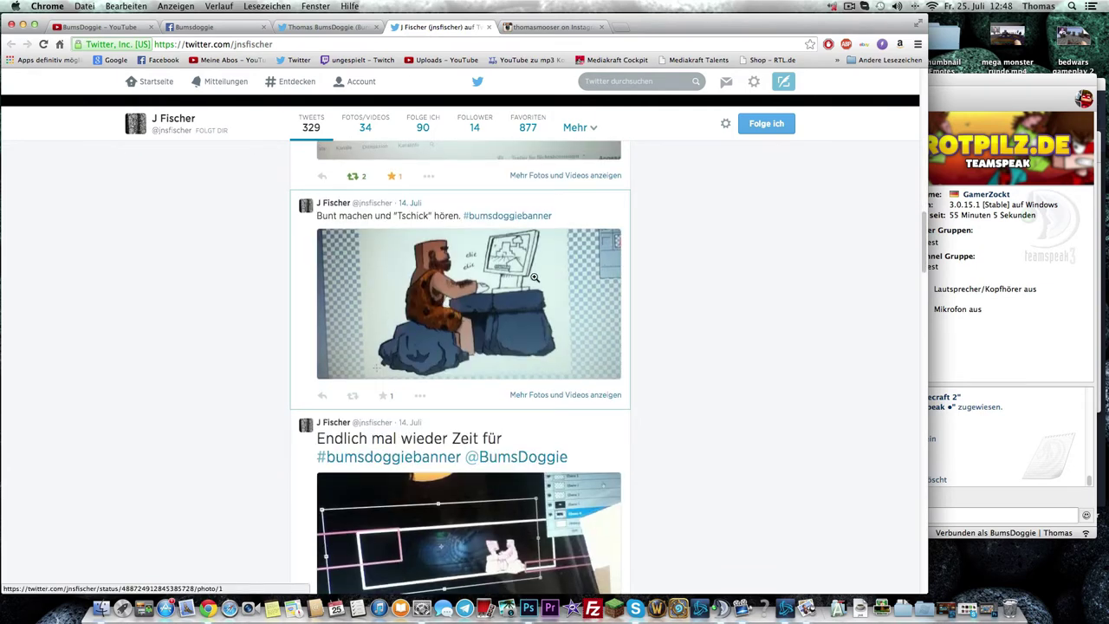
scroll(534, 277, down, 6)
scroll(535, 277, up, 4)
scroll(537, 282, up, 5)
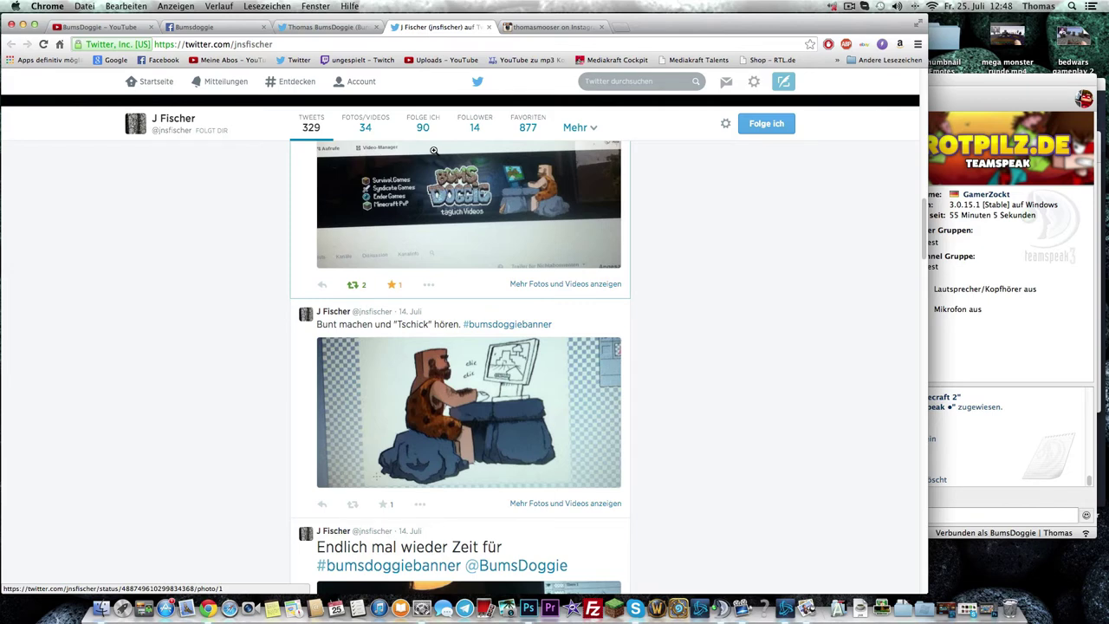
scroll(425, 164, down, 5)
scroll(416, 173, down, 3)
scroll(403, 186, up, 10)
scroll(403, 186, up, 3)
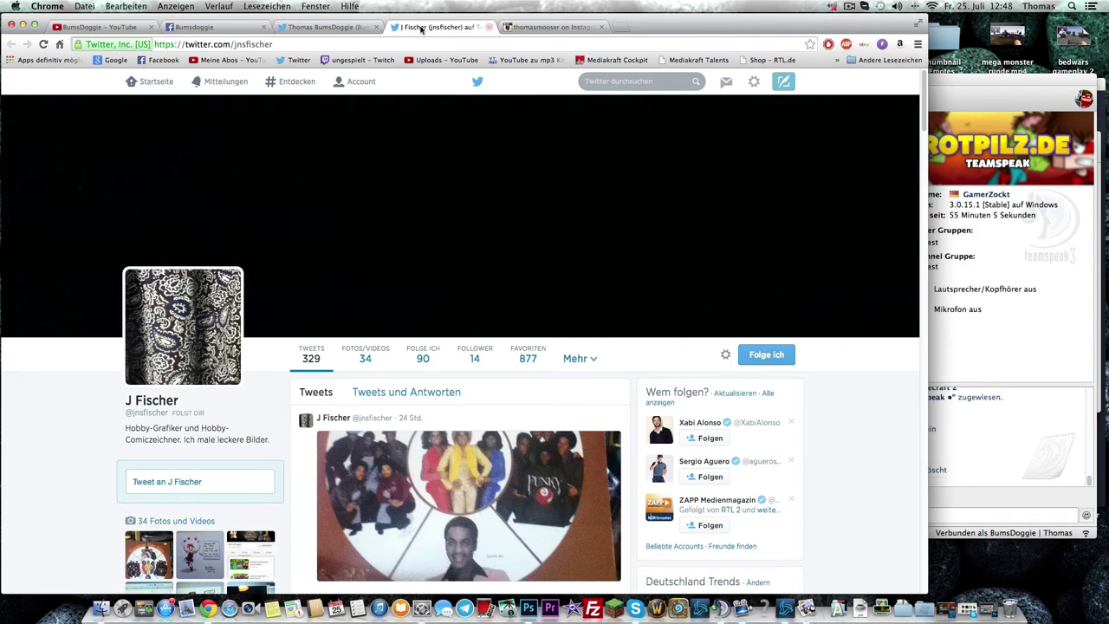
click(489, 27)
click(315, 6)
- Show the Startseite home timeline and expand the empty 'Verfasse einen neuen Tweet' box
click(355, 59)
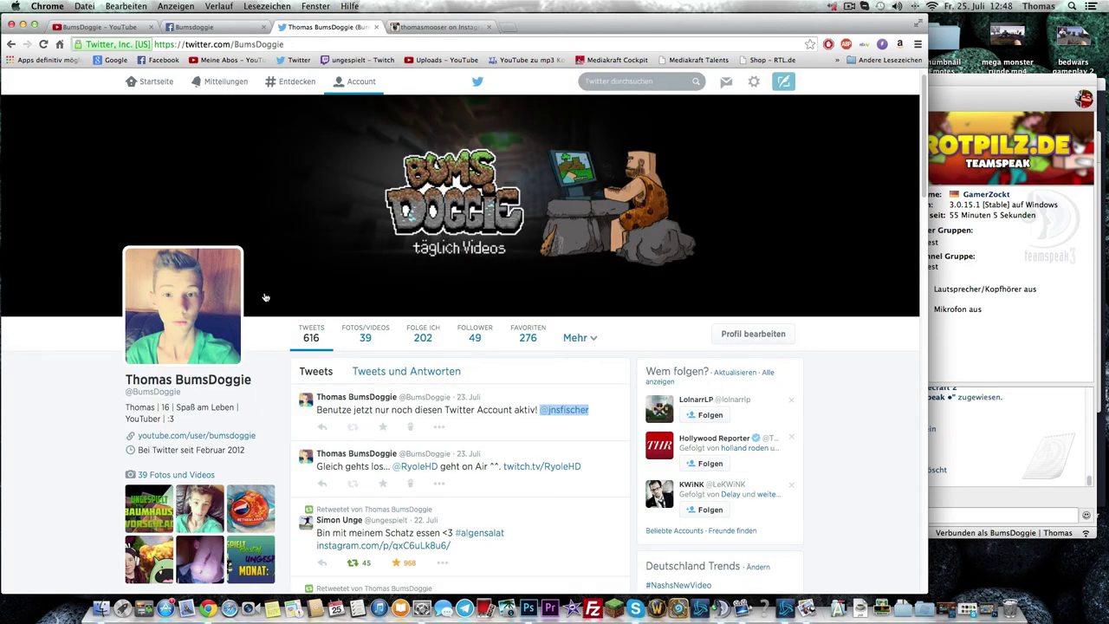
scroll(314, 293, down, 2)
scroll(511, 291, down, 2)
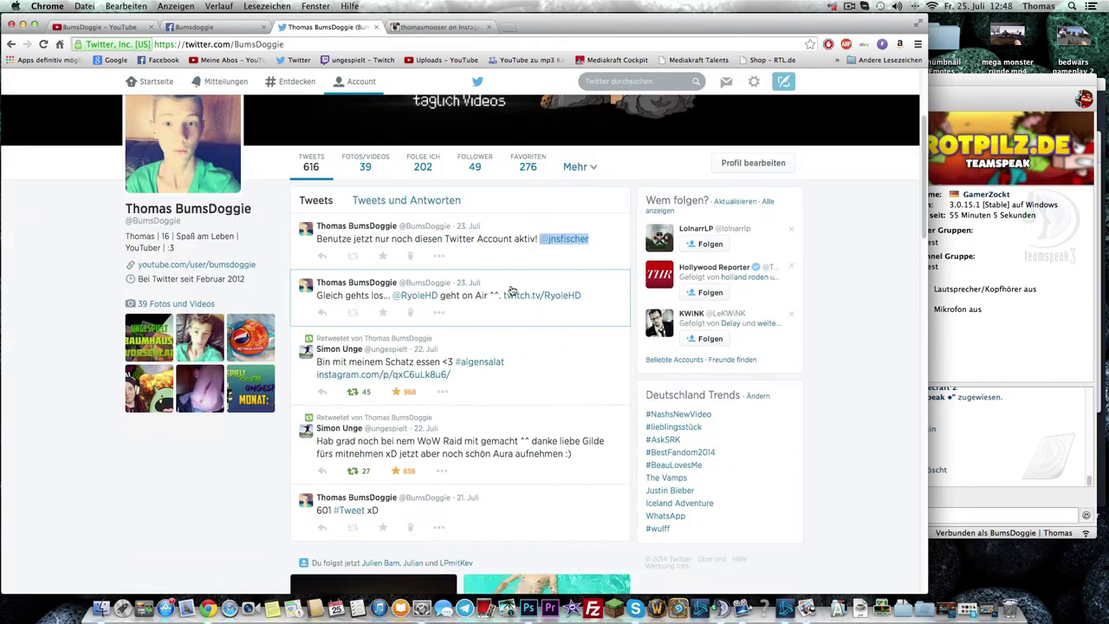
scroll(486, 268, down, 4)
scroll(486, 267, up, 2)
scroll(486, 268, up, 6)
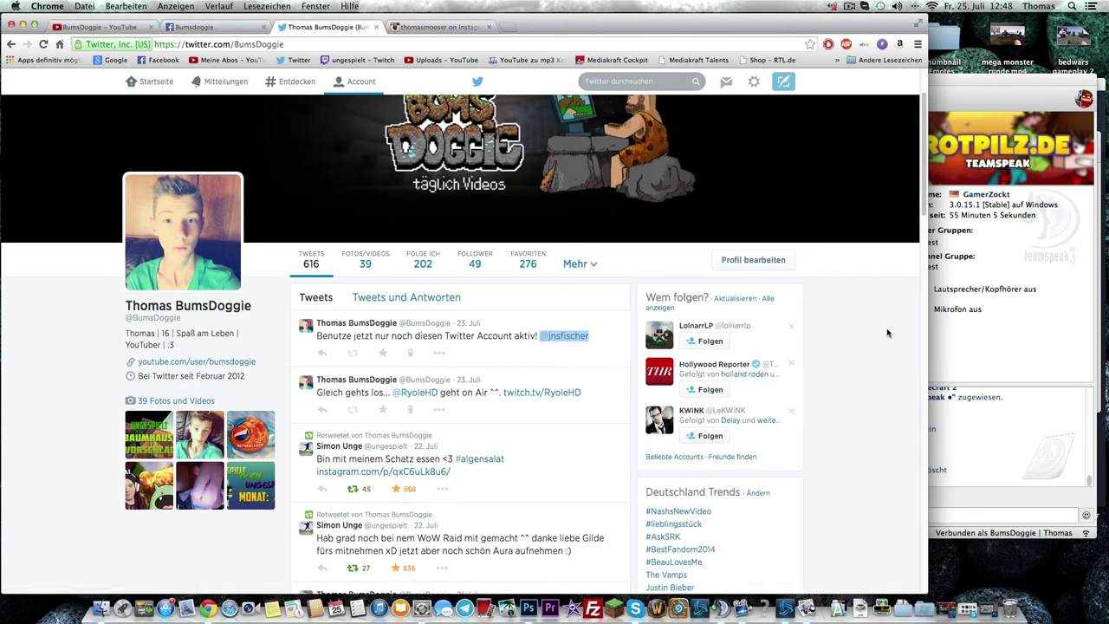
scroll(487, 265, up, 2)
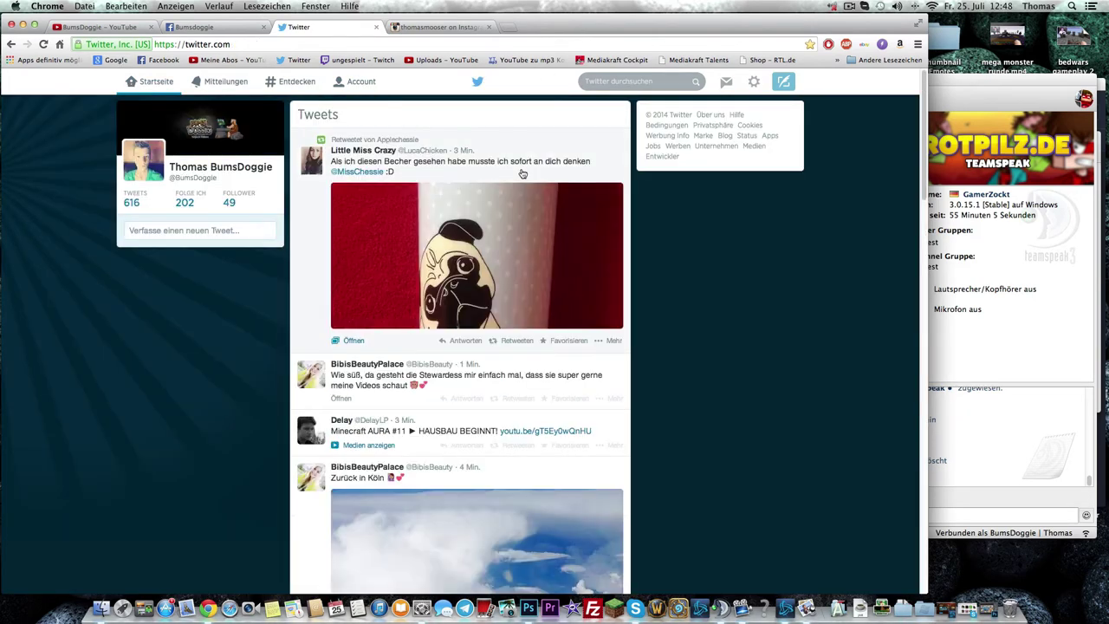
click(144, 229)
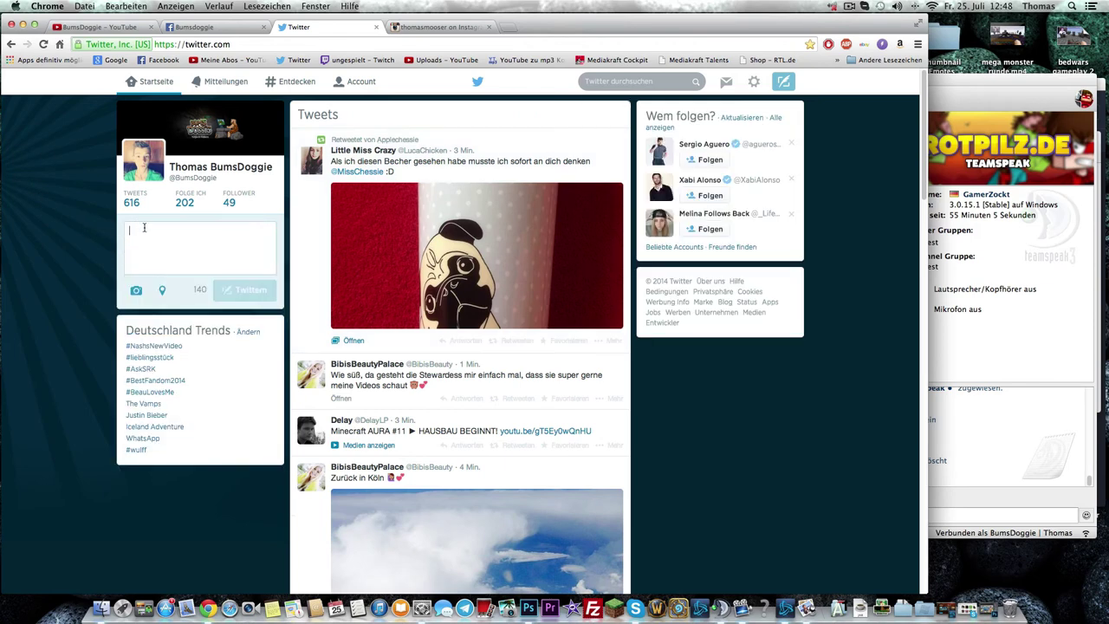
- Write and post the tweet 'Poste das gerade obwohl ich dabei aufnehme :o', fixing typos
text(Poste das gerade u)
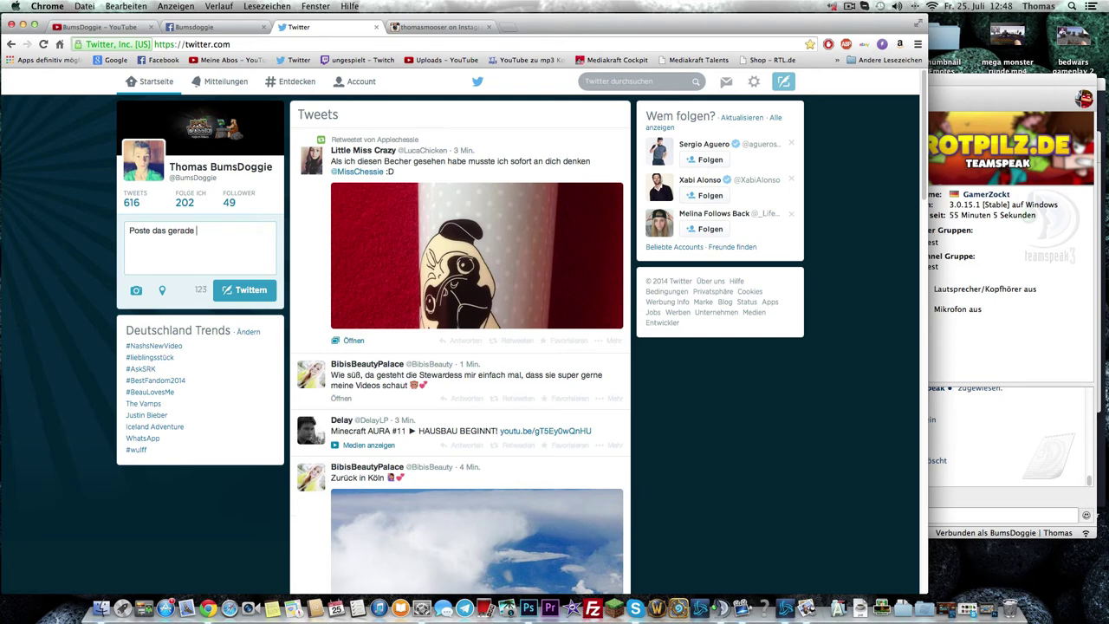
text(nter)
key(BackSpace)
key(BackSpace)
key(BackSpace)
text(wohl ich d)
text(abei aufnahme :o)
key(BackSpace)
key(BackSpace)
key(BackSpace)
key(BackSpace)
text(nehm)
key(BackSpace)
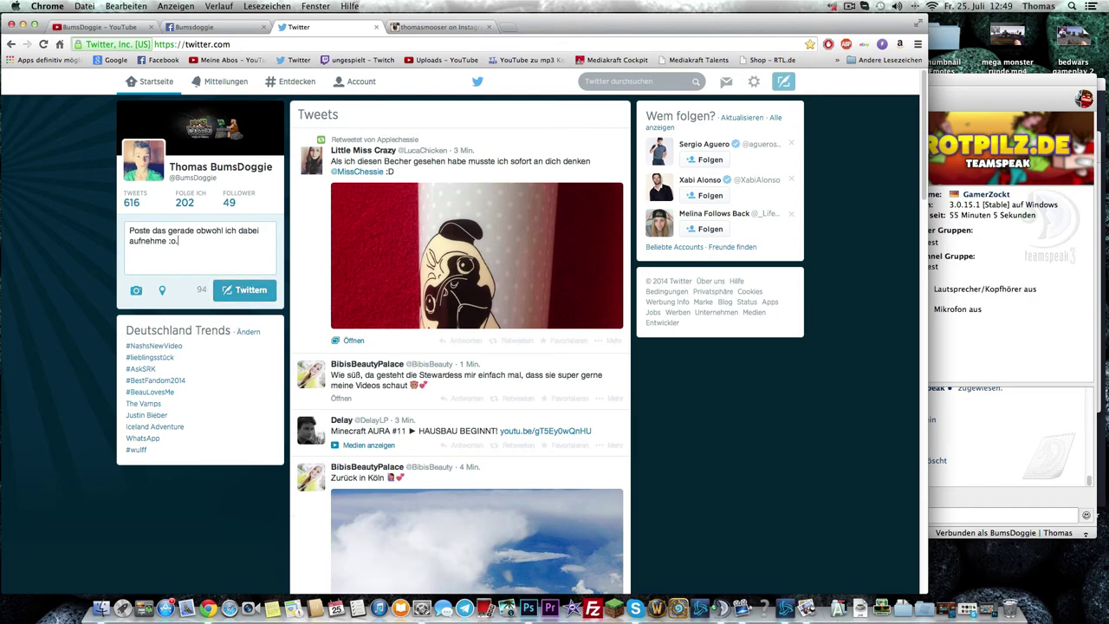
click(255, 293)
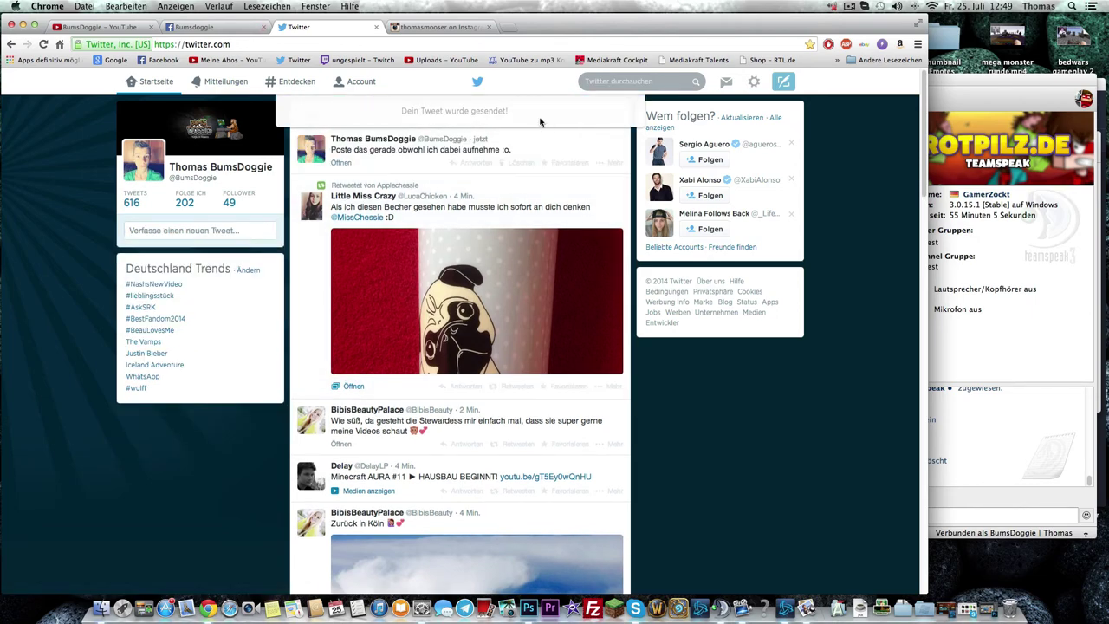
- Check the timeline and open the channel's own profile, now at 617 tweets
scroll(434, 221, down, 10)
scroll(434, 221, down, 10)
scroll(434, 221, down, 2)
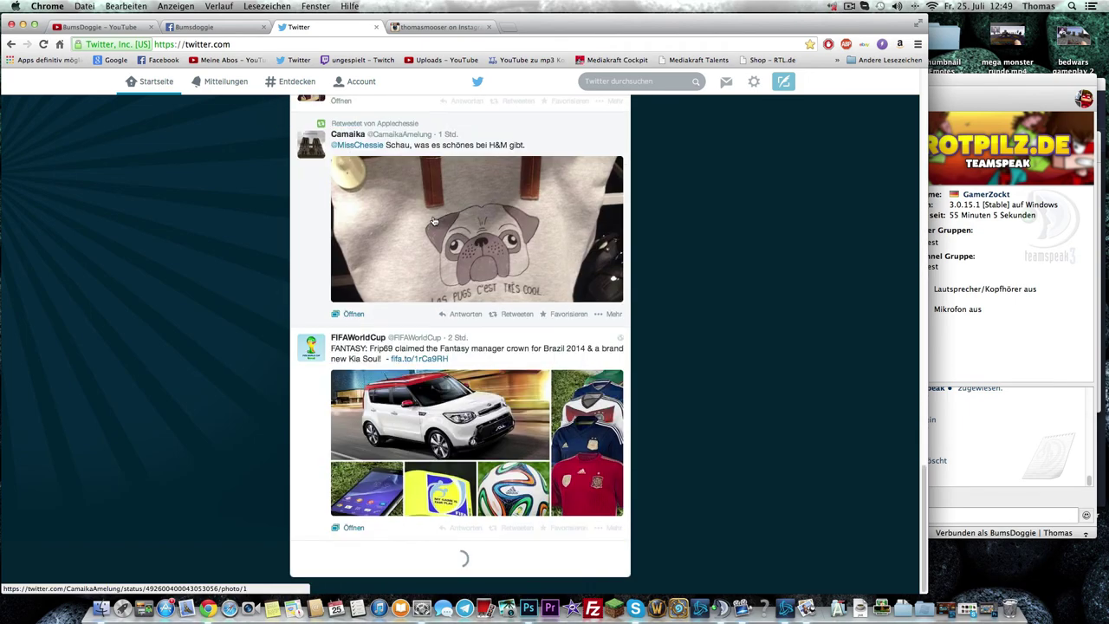
scroll(434, 221, up, 5)
scroll(434, 221, up, 15)
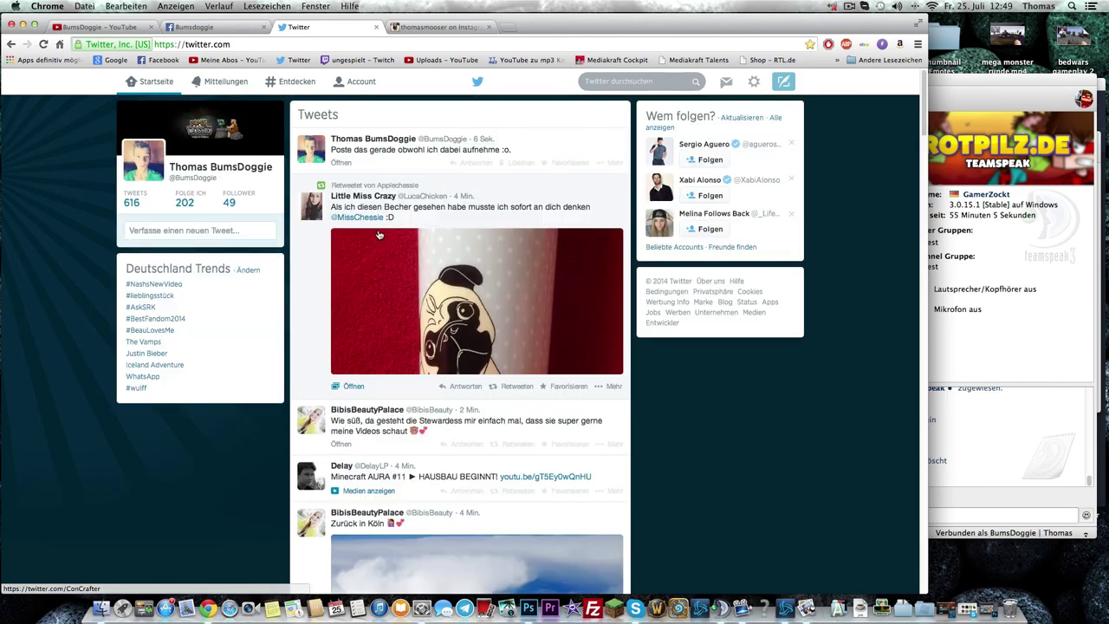
click(177, 165)
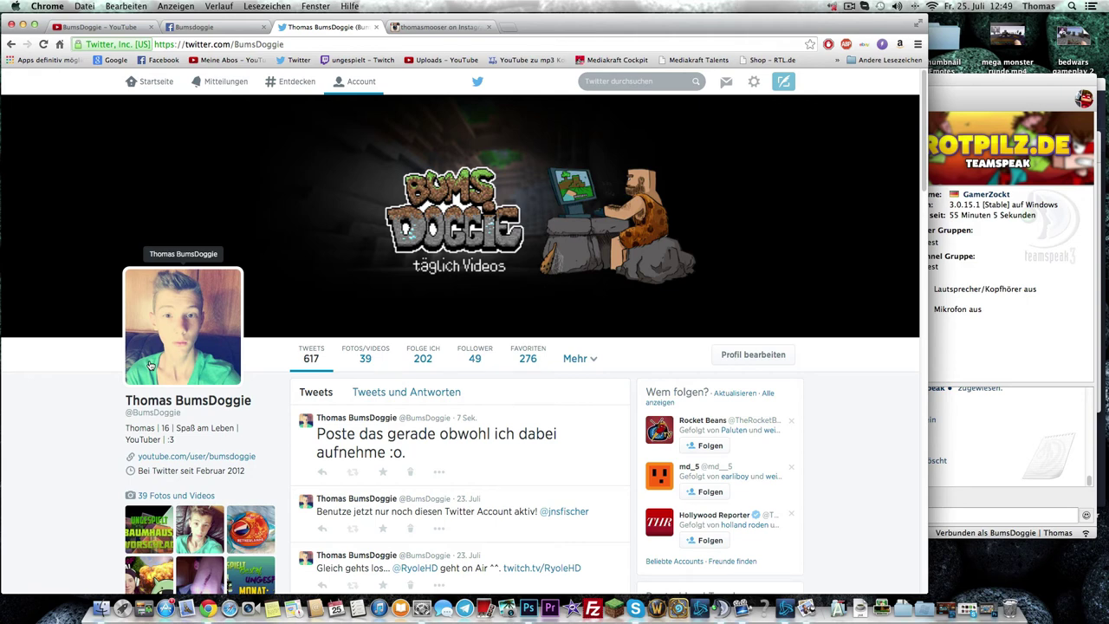
- Switch to the Instagram profile tab and scroll through its posts
click(417, 31)
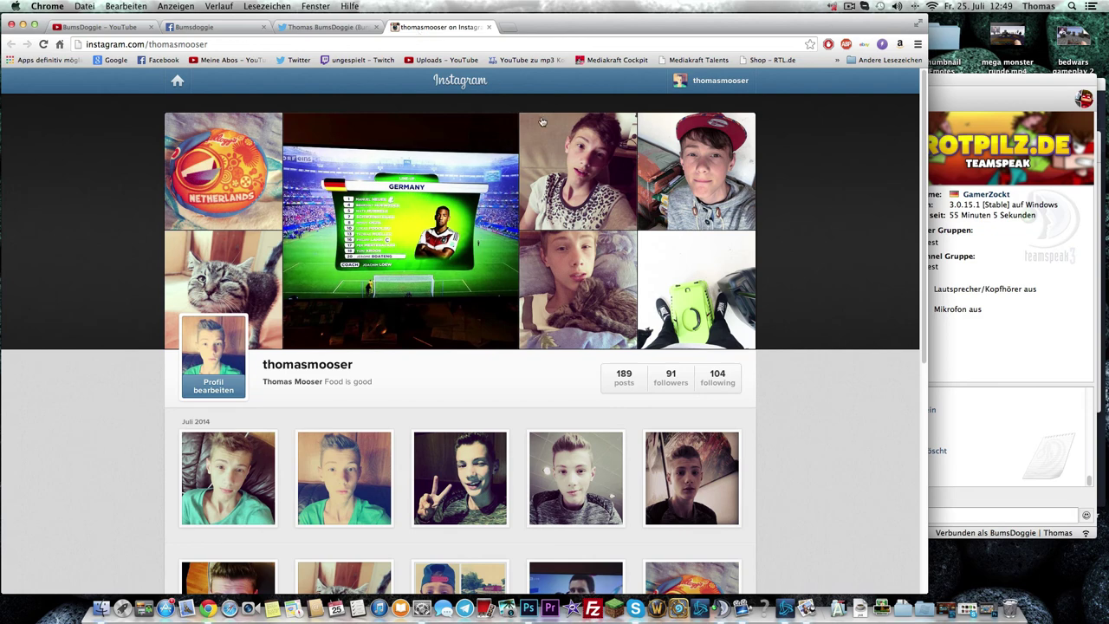
scroll(61, 468, down, 5)
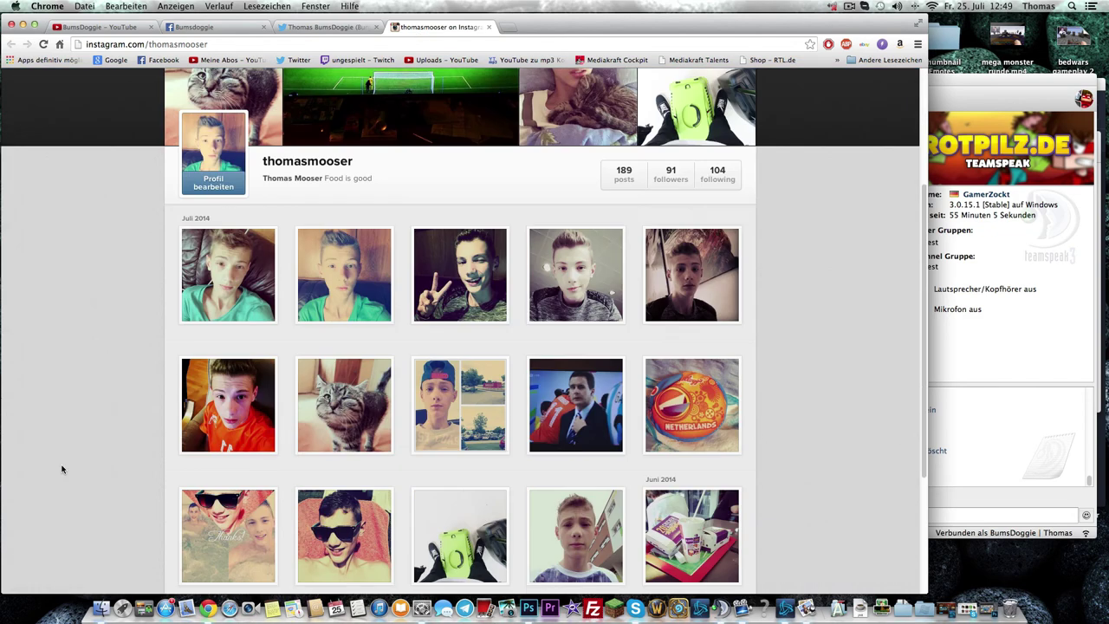
scroll(43, 316, down, 5)
scroll(82, 275, up, 10)
scroll(82, 275, down, 2)
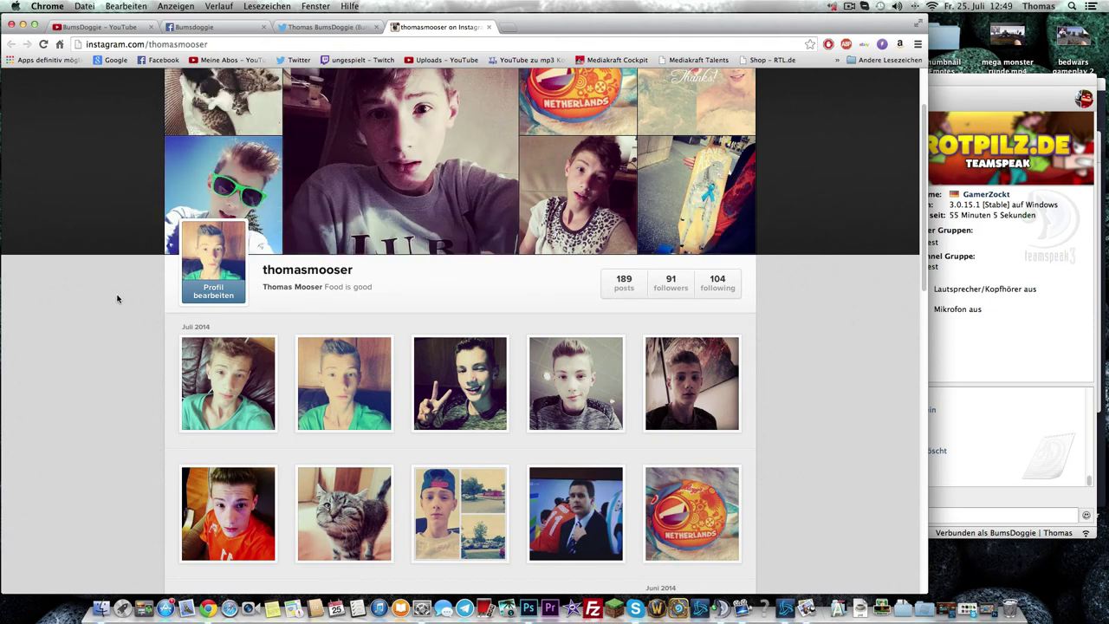
scroll(315, 433, up, 2)
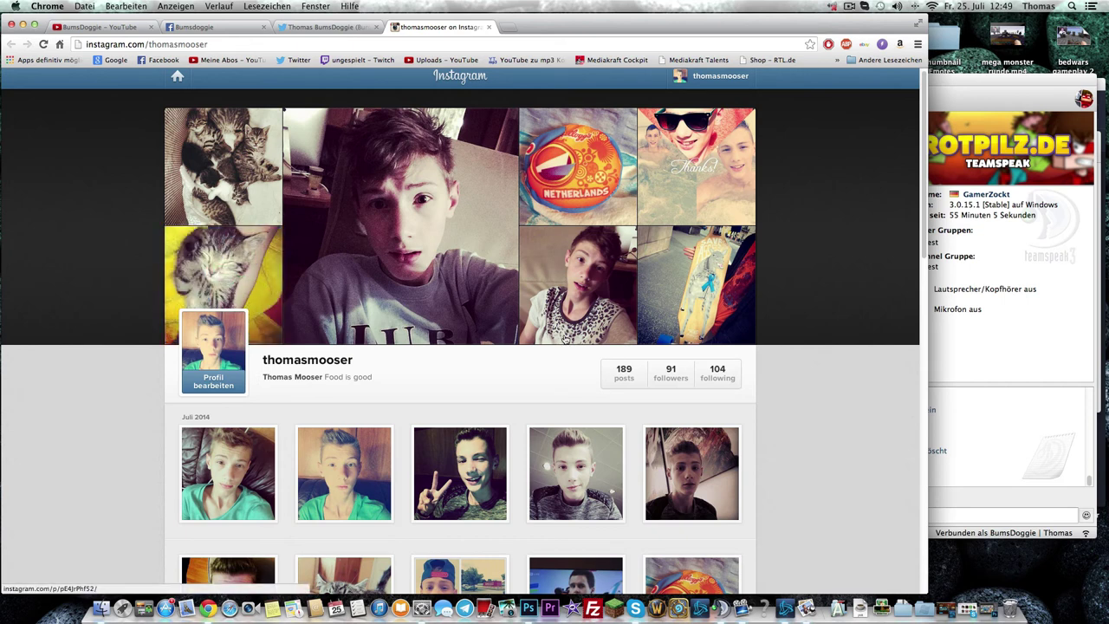
scroll(554, 305, down, 2)
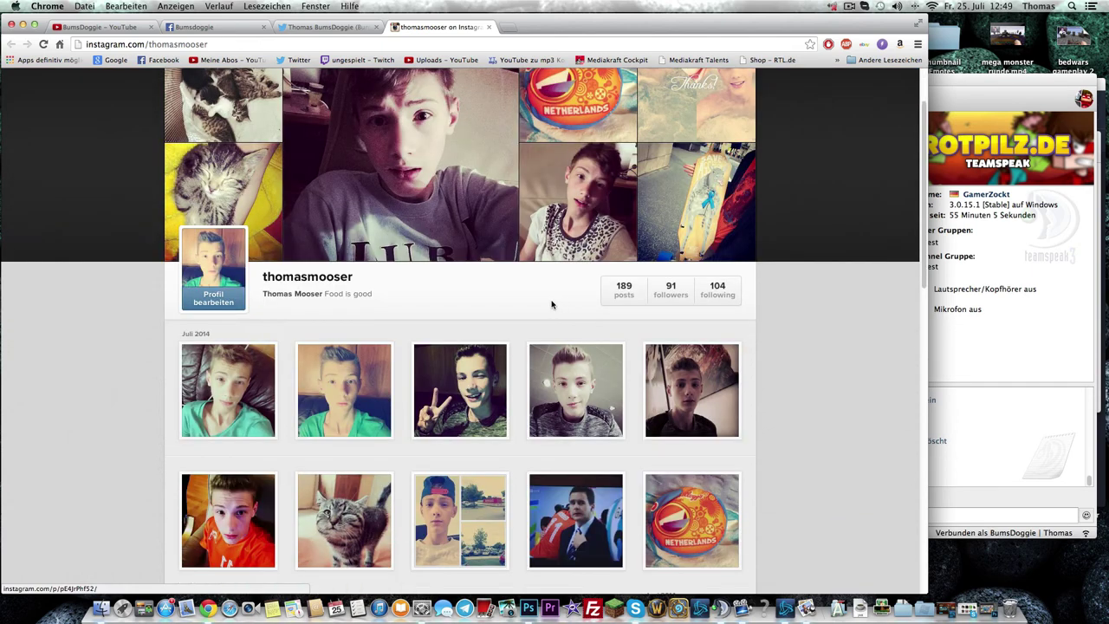
- View the green-shirt selfie and the cat photo posts, then close the Instagram tab
click(355, 382)
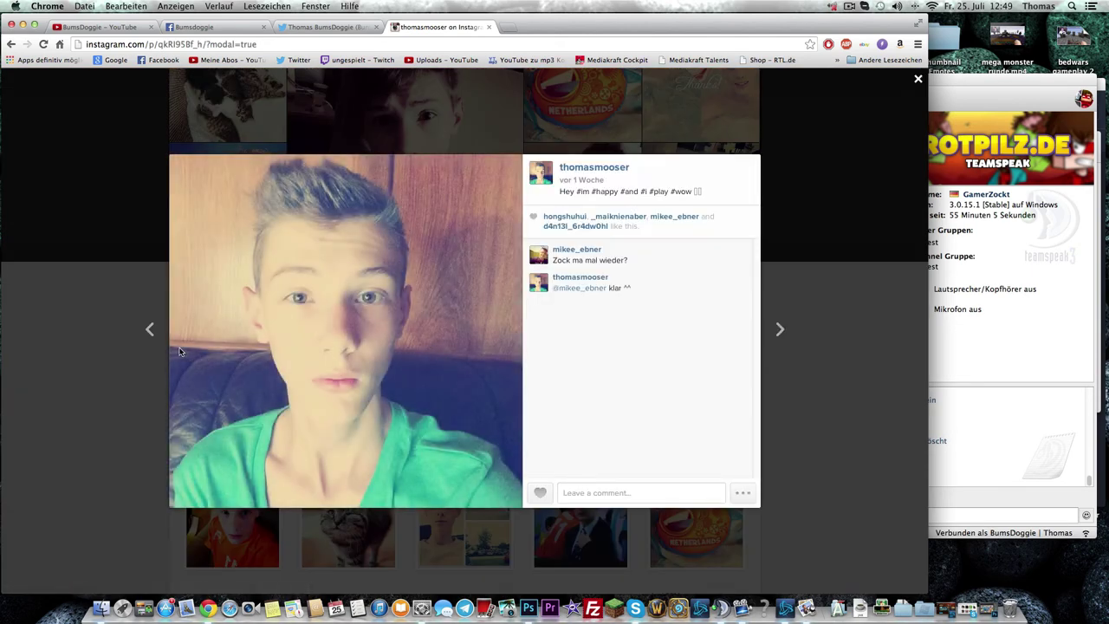
click(113, 349)
scroll(113, 345, down, 5)
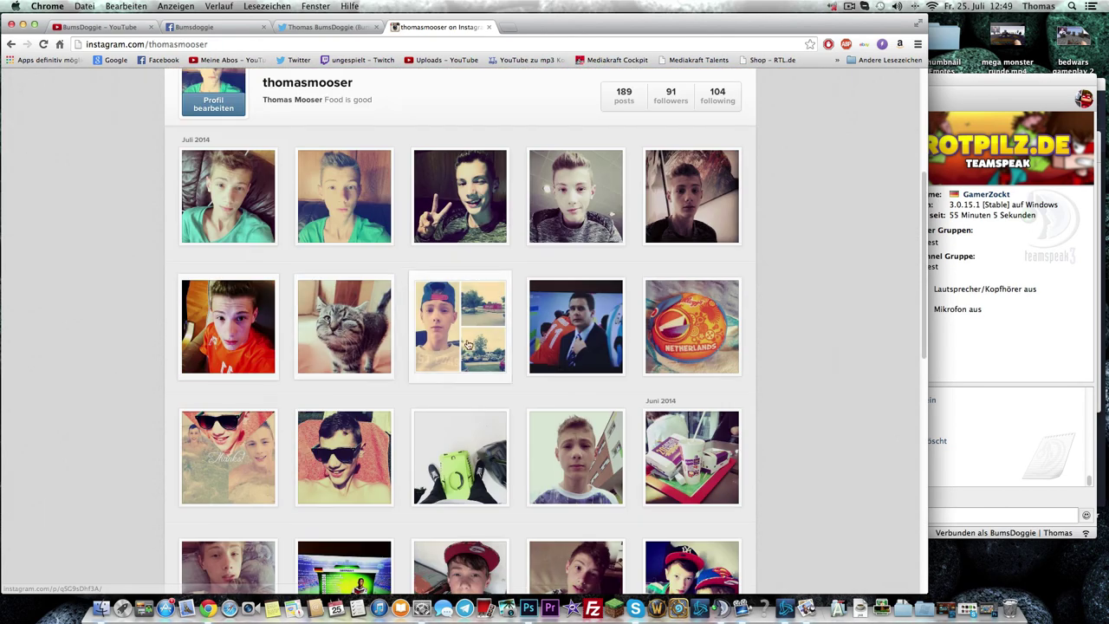
click(380, 349)
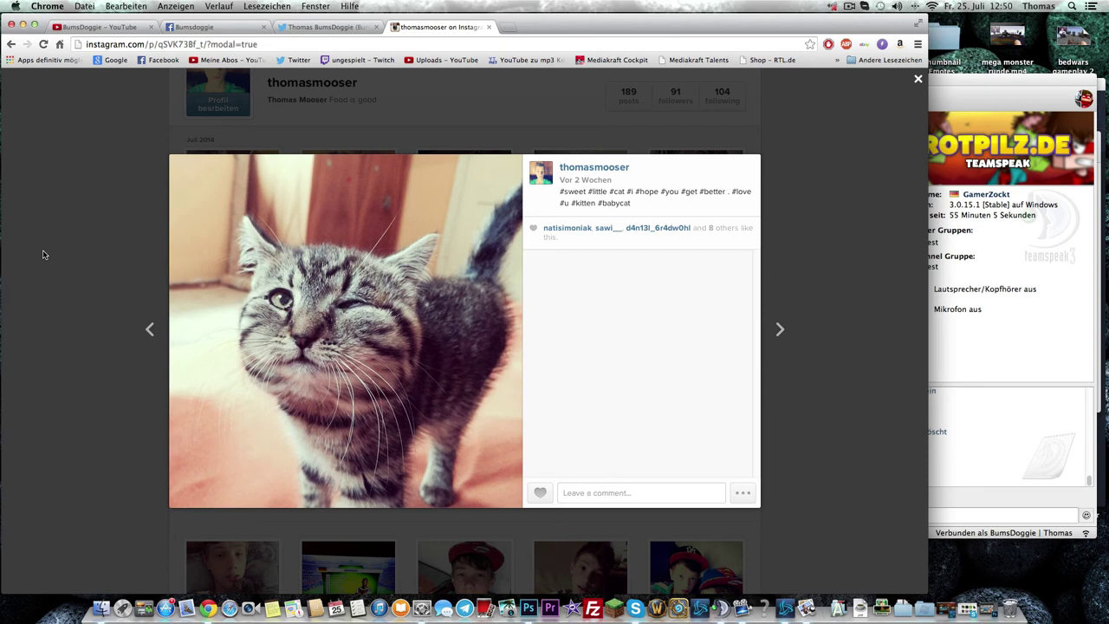
click(45, 254)
scroll(52, 217, up, 5)
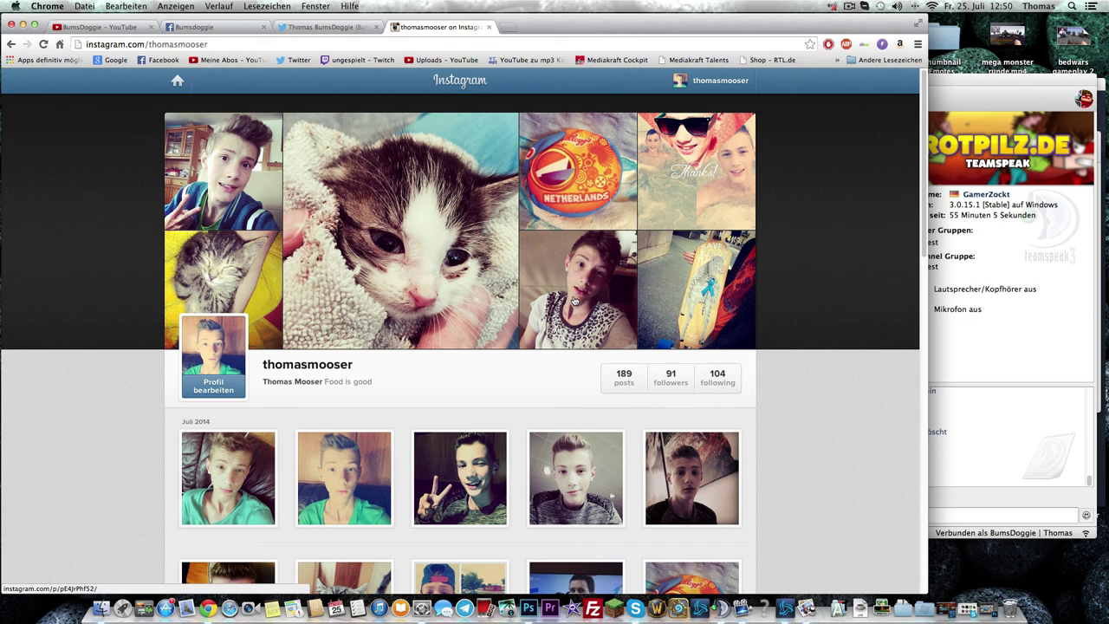
click(485, 30)
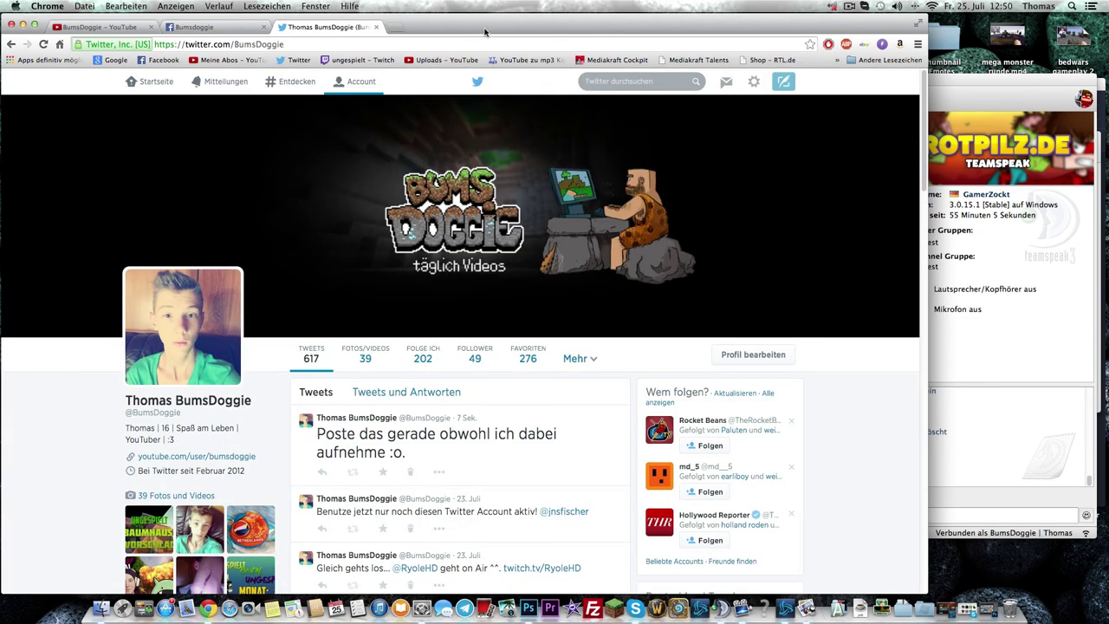
- Look over the TeamSpeak 3 channel list and minimize its window
click(1055, 239)
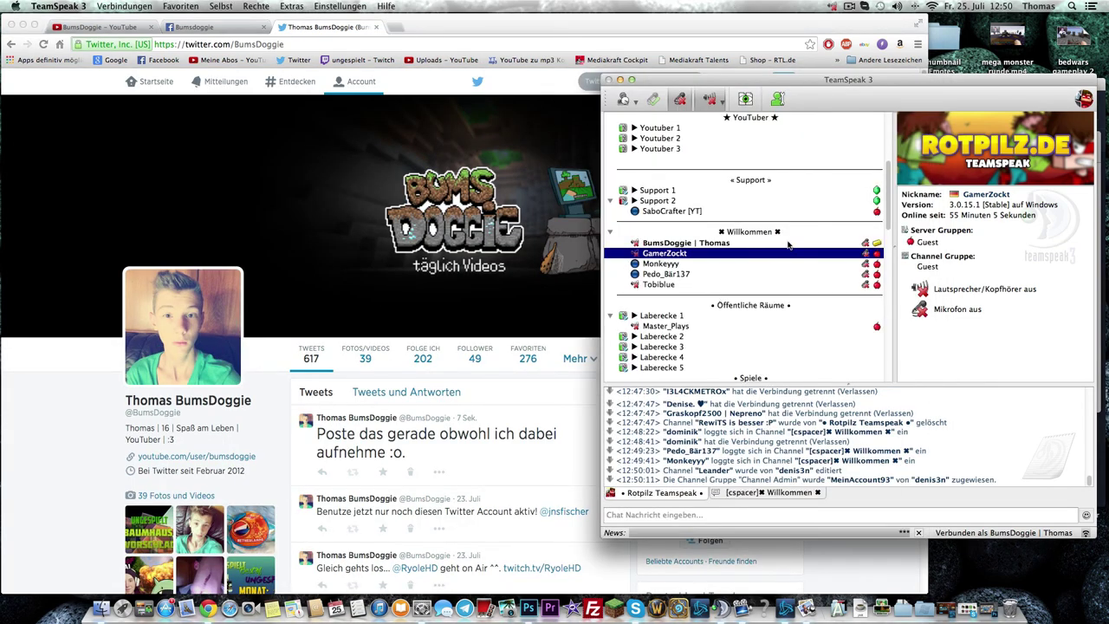
scroll(789, 246, down, 5)
scroll(762, 207, up, 8)
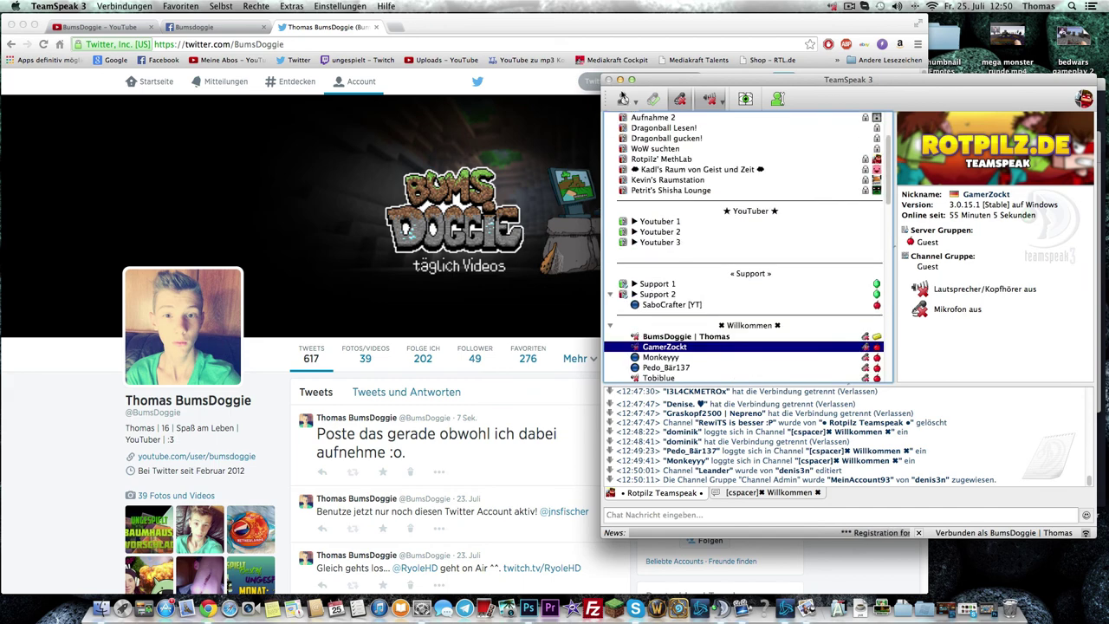
click(619, 78)
click(981, 87)
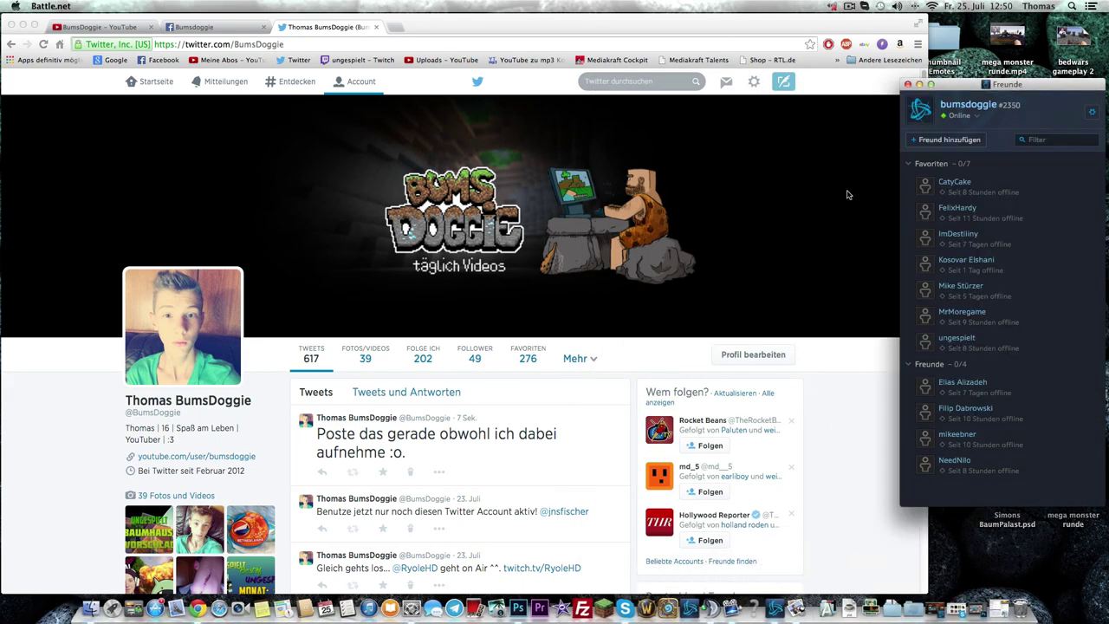
- Bring Chrome, then Photoshop, then the Timoliansche-Spiele.png Preview window to the front
click(840, 28)
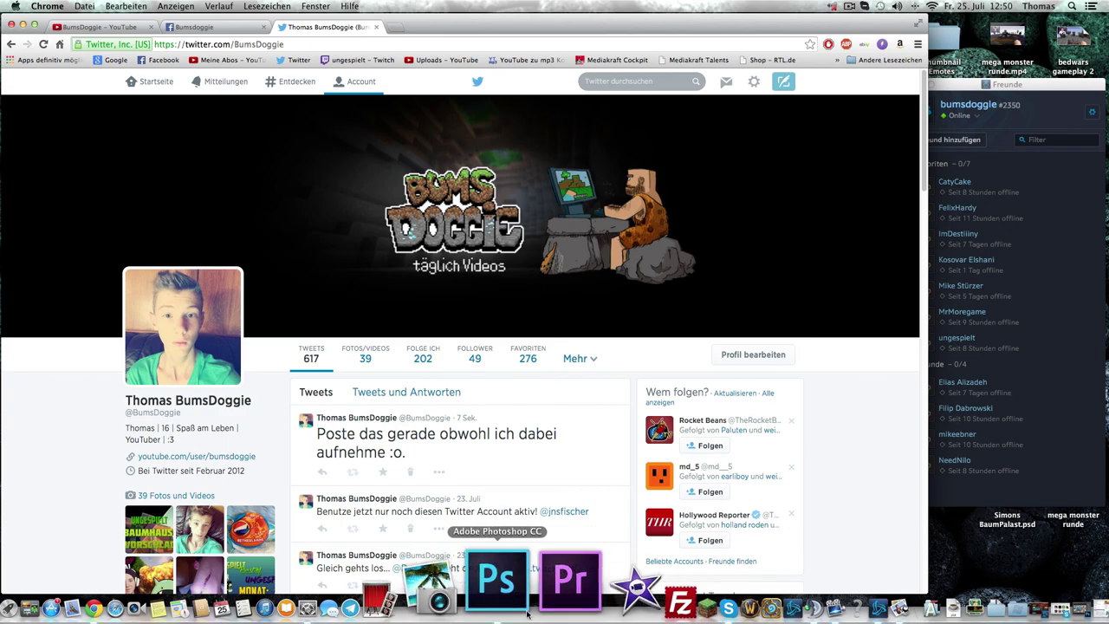
click(531, 589)
click(885, 230)
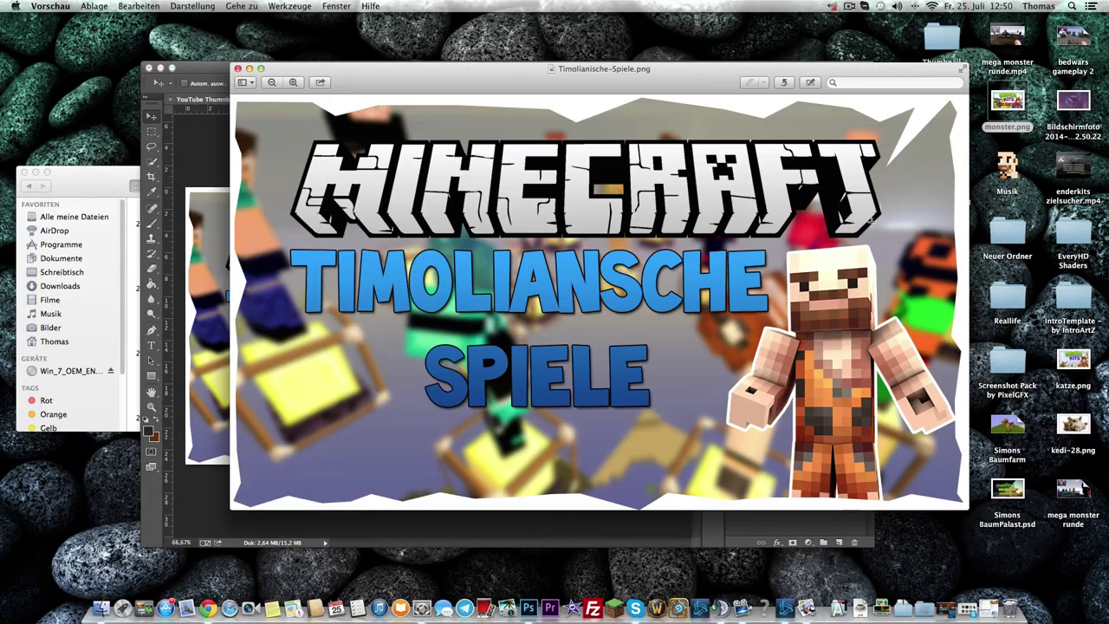